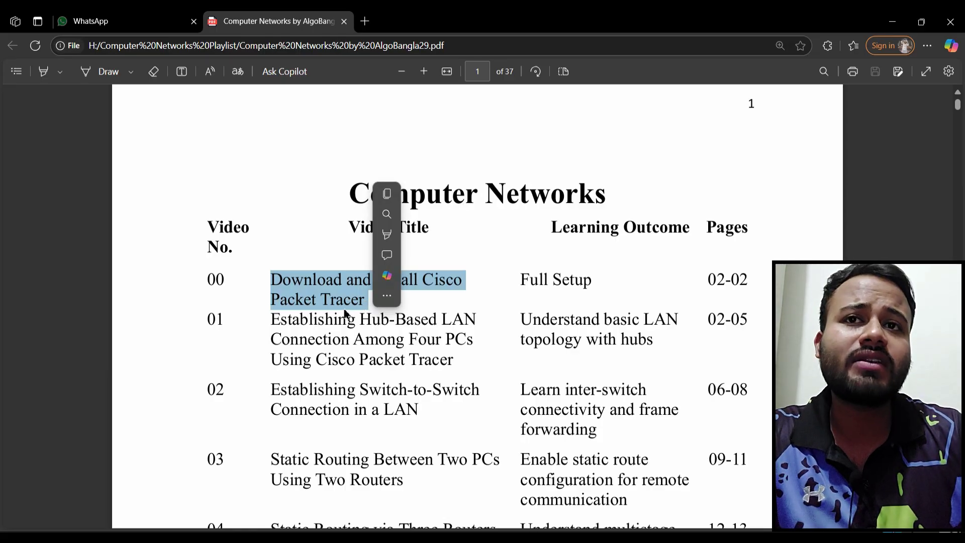
Review the Computer Networks contents list, focusing on the hub-based LAN experiment, and go to Experiment-01 on page 3
{"action": "scroll", "coordinate": [327, 327], "scroll_direction": "down", "scroll_amount": 1}
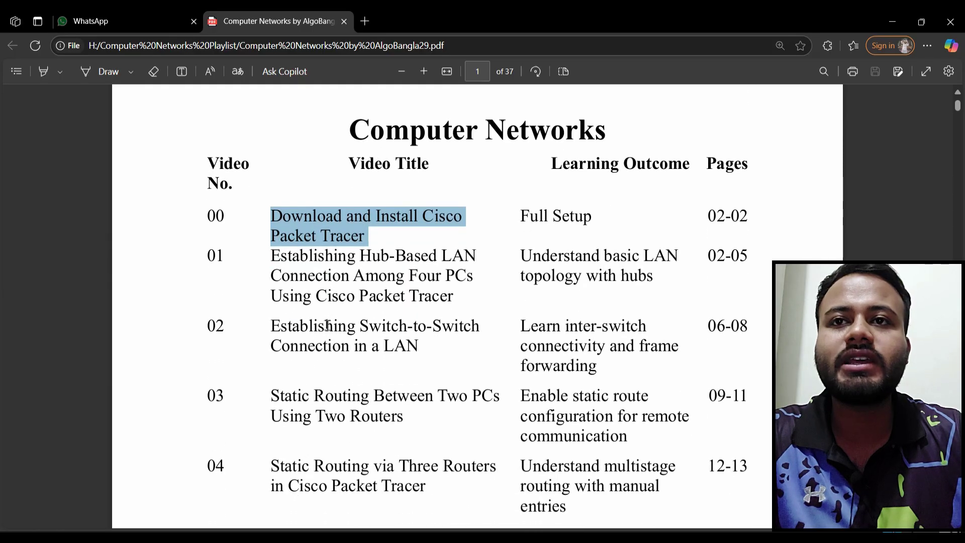
{"action": "left_click", "coordinate": [345, 317]}
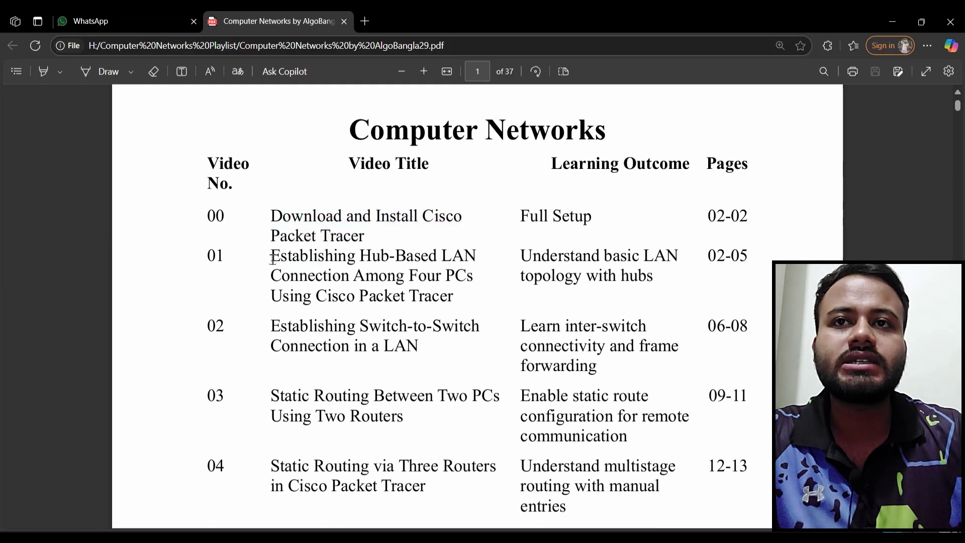
{"action": "left_click_drag", "start_coordinate": [272, 258], "coordinate": [466, 299]}
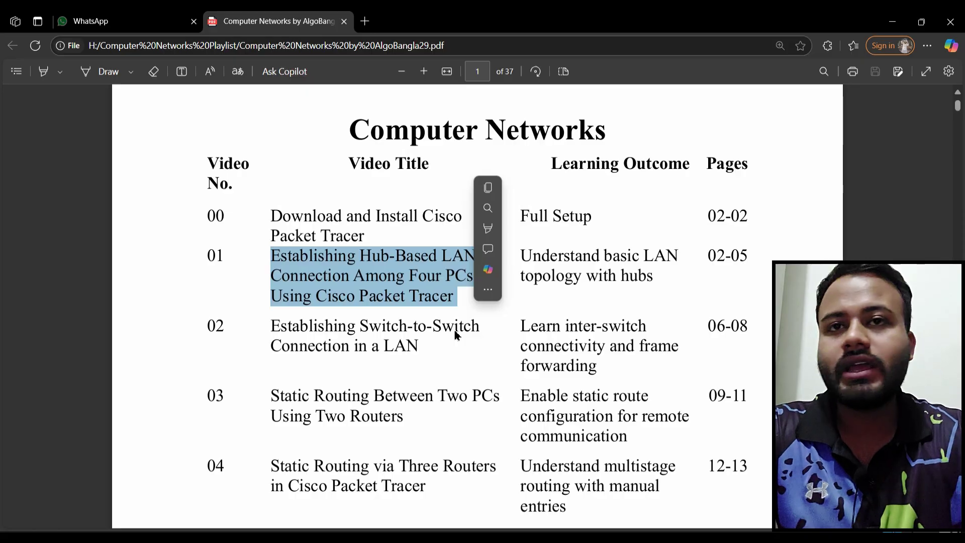
{"action": "left_click", "coordinate": [471, 330]}
{"action": "scroll", "coordinate": [473, 330], "scroll_direction": "down", "scroll_amount": 15}
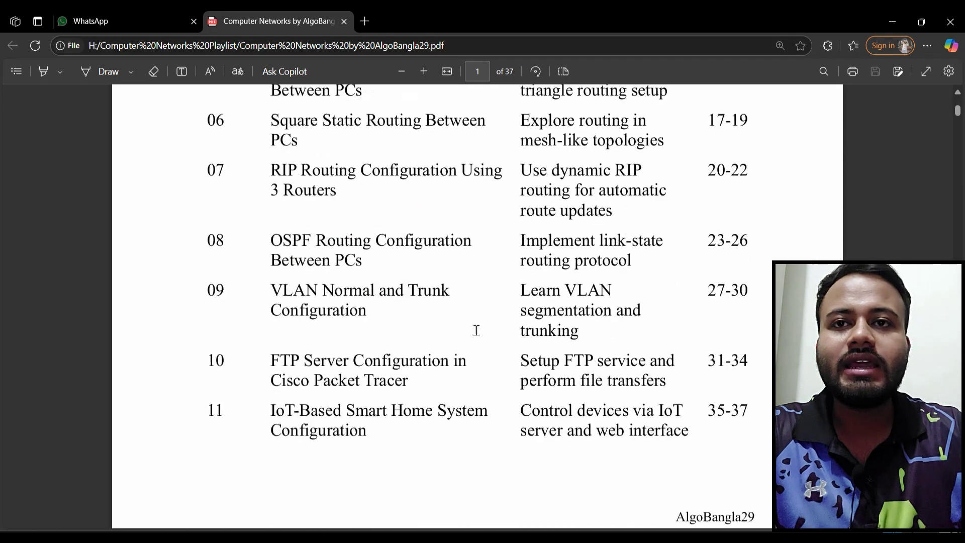
{"action": "scroll", "coordinate": [474, 331], "scroll_direction": "down", "scroll_amount": 20}
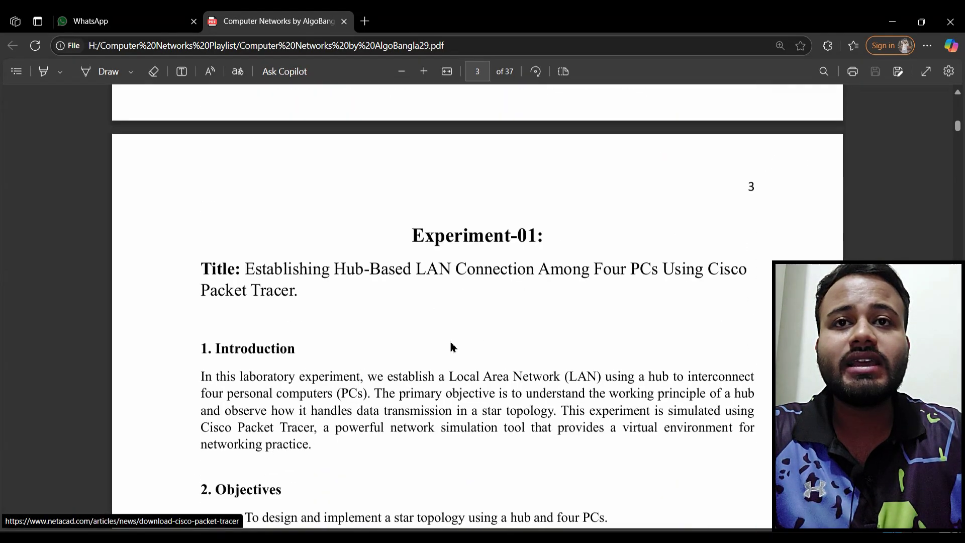
{"action": "scroll", "coordinate": [480, 306], "scroll_direction": "down", "scroll_amount": 2}
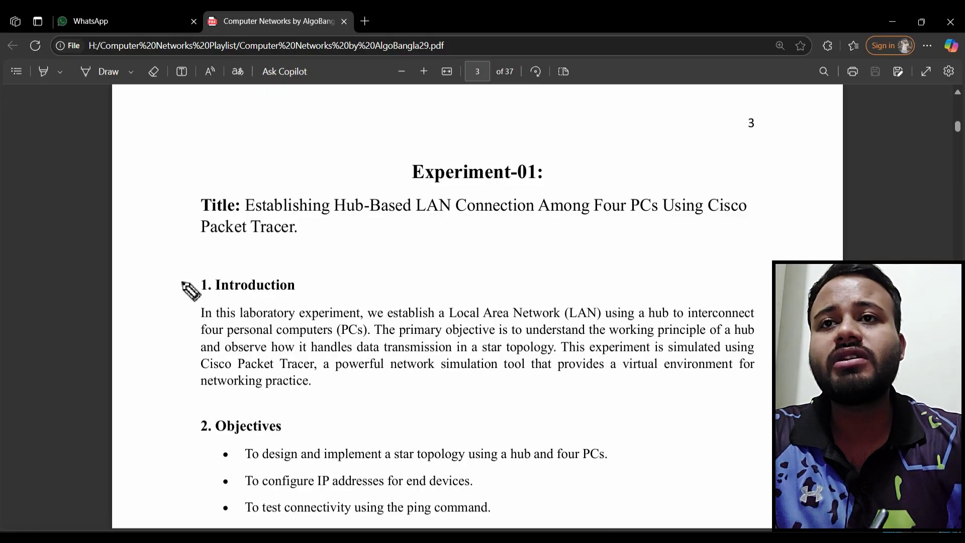
Tick the Introduction and Objectives headings of Experiment-01 with hand-drawn check marks and clear the marks
{"action": "left_click_drag", "start_coordinate": [172, 276], "coordinate": [217, 242]}
{"action": "left_click_drag", "start_coordinate": [192, 417], "coordinate": [229, 397]}
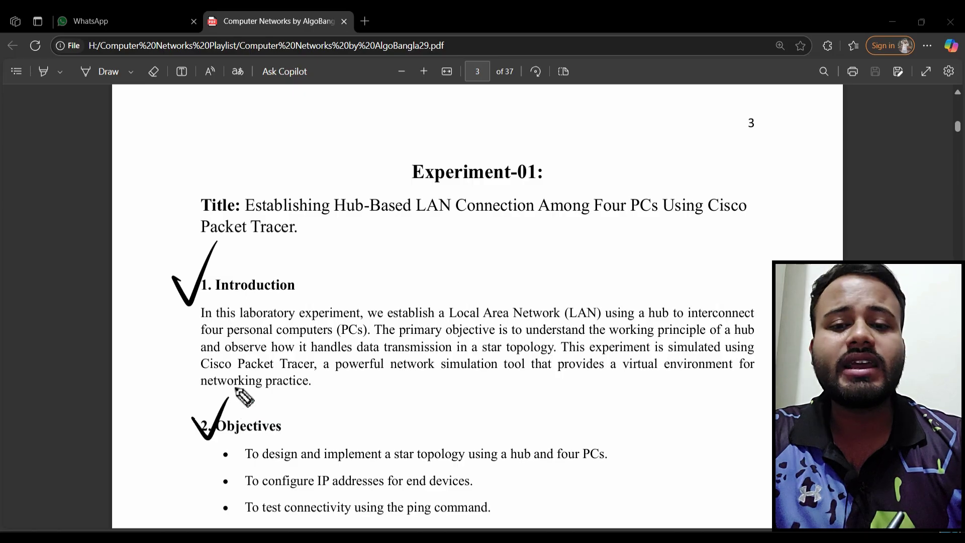
{"action": "left_click", "coordinate": [212, 292]}
{"action": "left_click", "coordinate": [220, 405]}
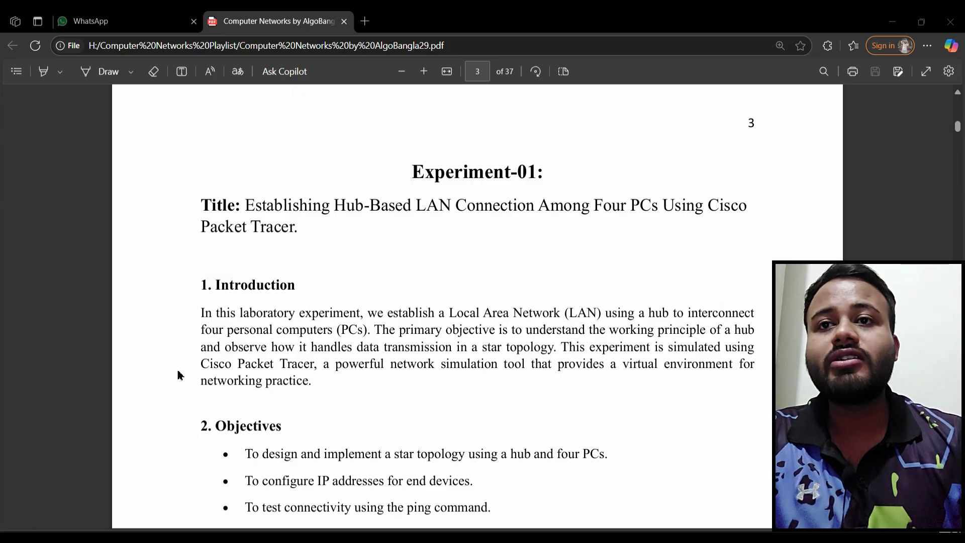
Read through Experiment-01's required components and tools, one entry at a time, and examine the network topology diagram
{"action": "scroll", "coordinate": [230, 362], "scroll_direction": "down", "scroll_amount": 6}
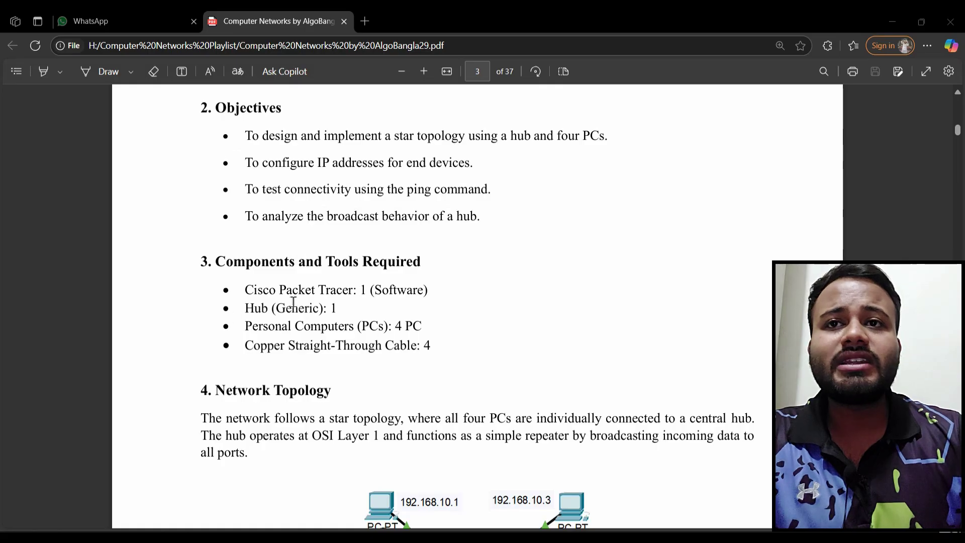
{"action": "left_click_drag", "start_coordinate": [245, 294], "coordinate": [407, 299]}
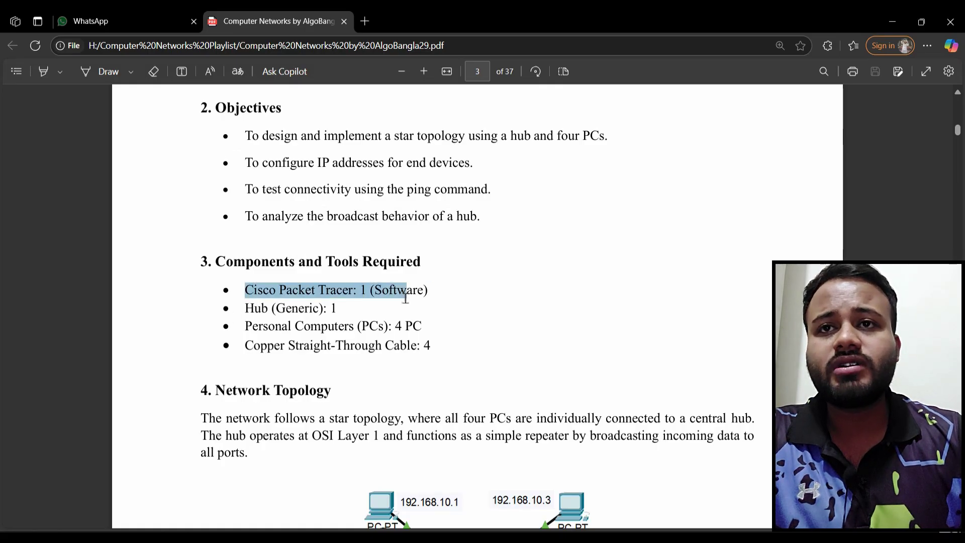
{"action": "left_click_drag", "start_coordinate": [247, 308], "coordinate": [349, 313]}
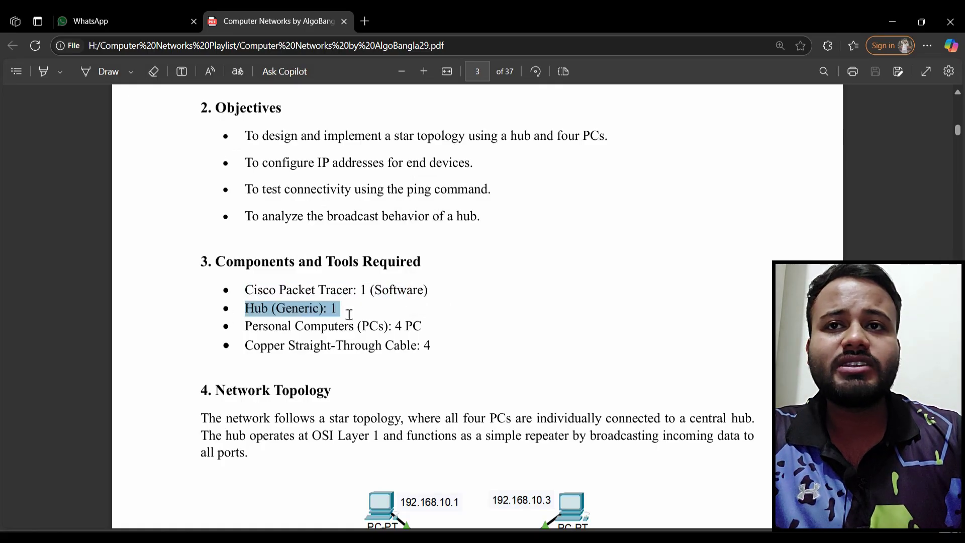
{"action": "left_click", "coordinate": [323, 377]}
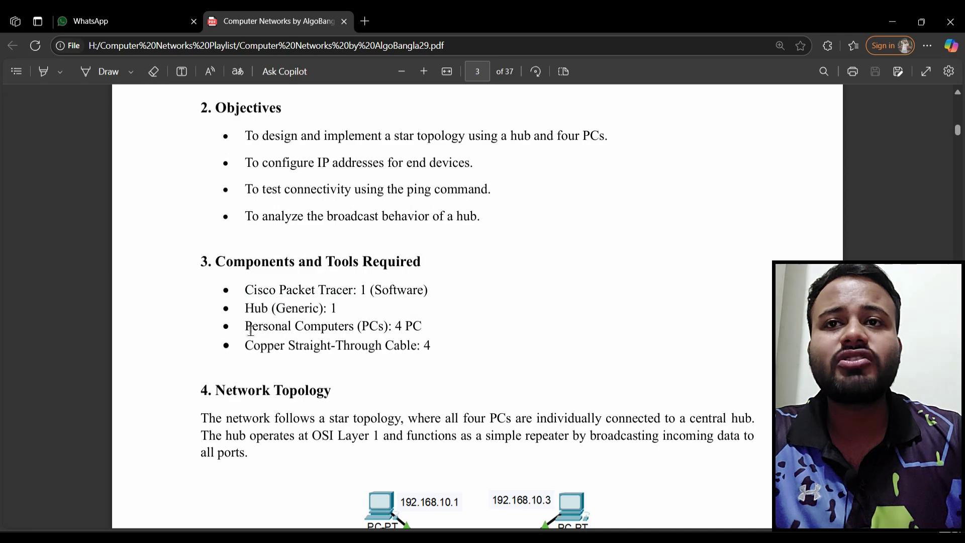
{"action": "left_click_drag", "start_coordinate": [248, 326], "coordinate": [446, 336]}
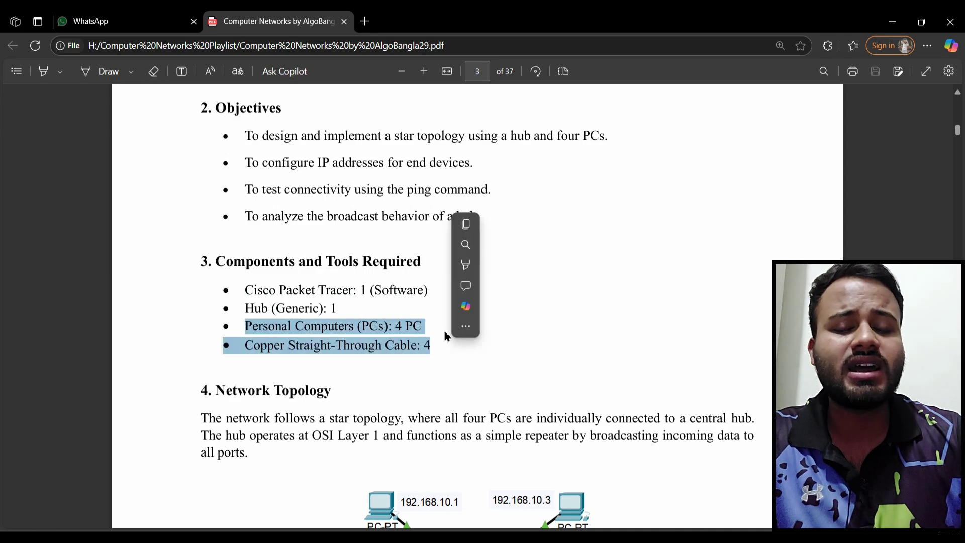
{"action": "left_click", "coordinate": [378, 356]}
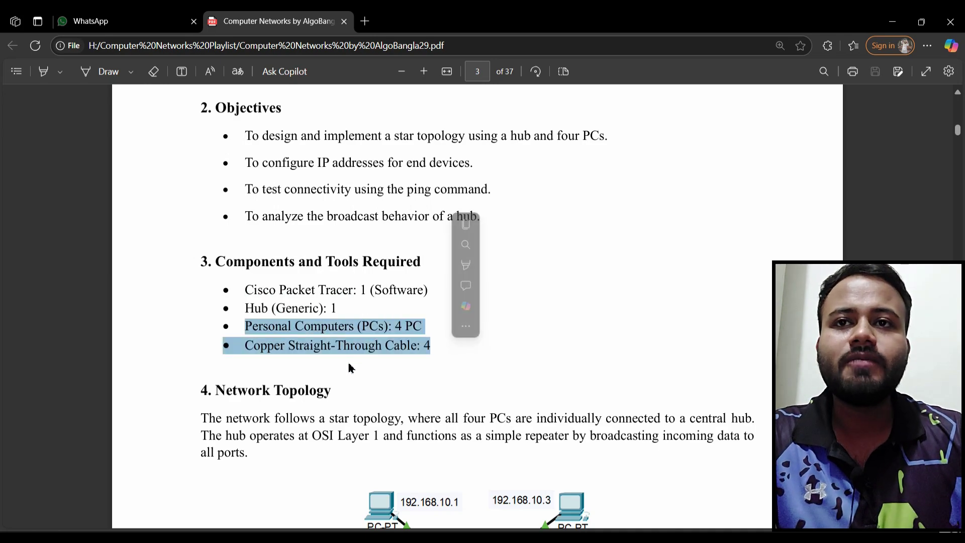
{"action": "left_click_drag", "start_coordinate": [245, 349], "coordinate": [470, 351]}
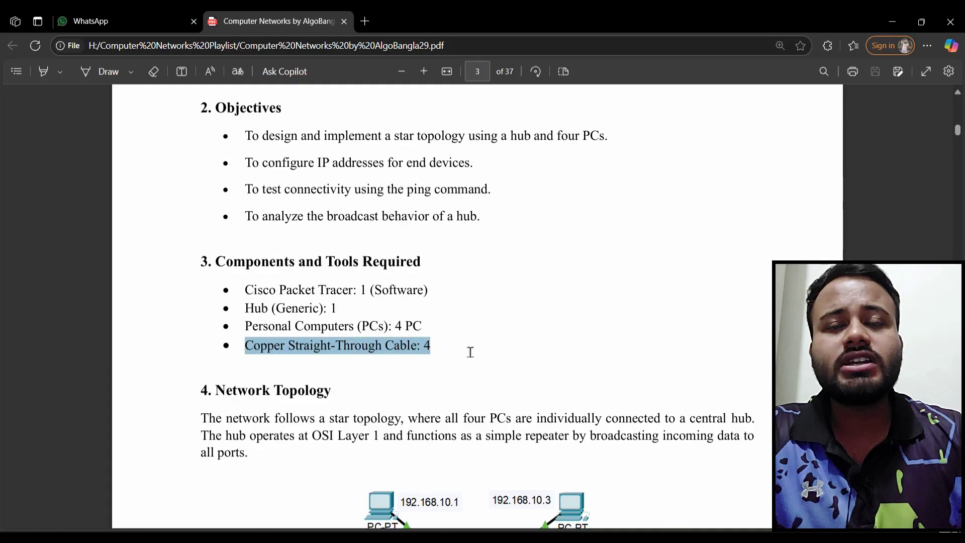
{"action": "left_click", "coordinate": [448, 381]}
{"action": "scroll", "coordinate": [478, 379], "scroll_direction": "down", "scroll_amount": 6}
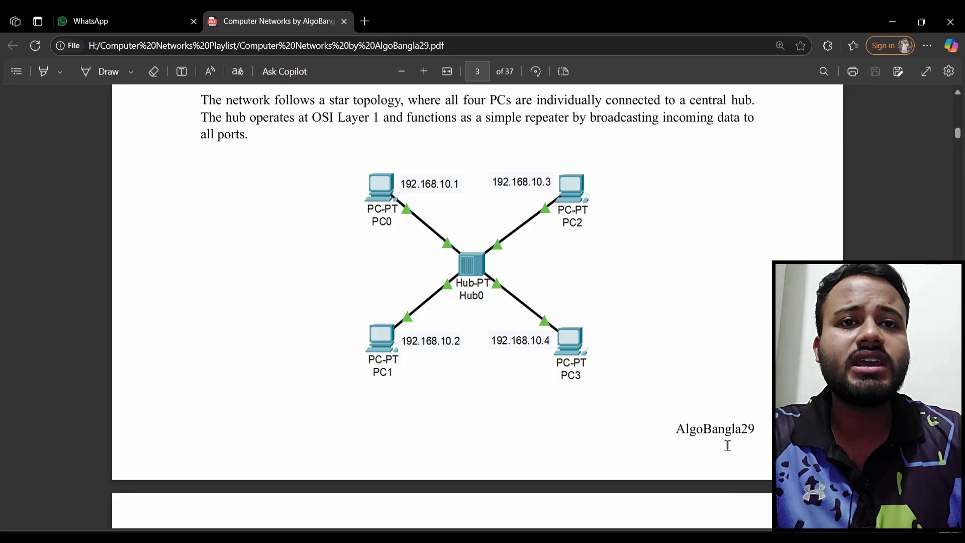
Switch to Cisco Packet Tracer and display the available connection cable types
{"action": "left_click", "coordinate": [698, 537]}
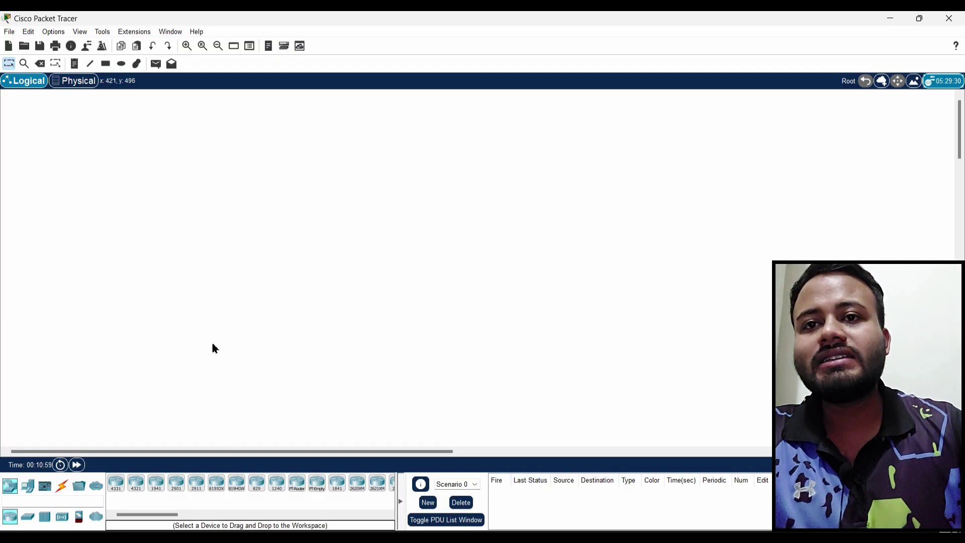
{"action": "left_click", "coordinate": [62, 487]}
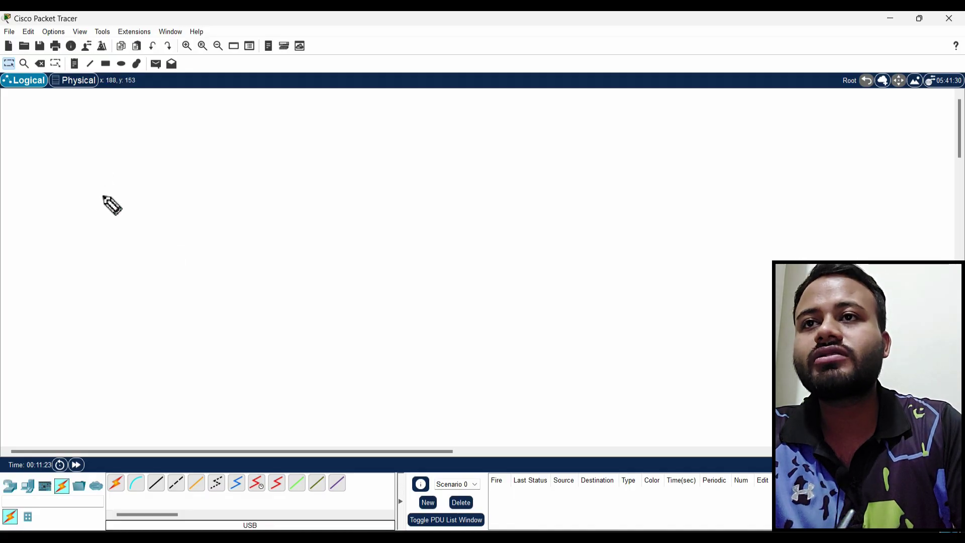
Handwrite the numbered heading "I Console Cable" over the workspace, underline it, and add the note "PC → R/S"
{"action": "mouse_move", "coordinate": [96, 202]}
{"action": "left_mouse_down"}
{"action": "mouse_move", "coordinate": [155, 216]}
{"action": "mouse_move", "coordinate": [203, 148]}
{"action": "mouse_move", "coordinate": [233, 133]}
{"action": "mouse_move", "coordinate": [274, 159]}
{"action": "mouse_move", "coordinate": [355, 99]}
{"action": "mouse_move", "coordinate": [408, 113]}
{"action": "left_mouse_up"}
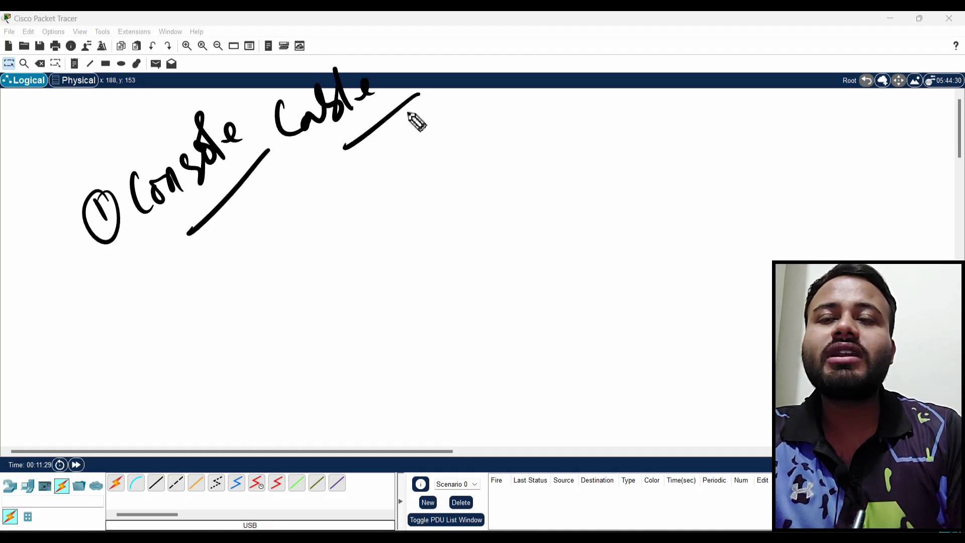
{"action": "mouse_move", "coordinate": [350, 232]}
{"action": "left_mouse_down"}
{"action": "mouse_move", "coordinate": [363, 247]}
{"action": "mouse_move", "coordinate": [405, 215]}
{"action": "mouse_move", "coordinate": [502, 189]}
{"action": "mouse_move", "coordinate": [525, 176]}
{"action": "mouse_move", "coordinate": [534, 151]}
{"action": "mouse_move", "coordinate": [555, 164]}
{"action": "mouse_move", "coordinate": [545, 186]}
{"action": "left_mouse_up"}
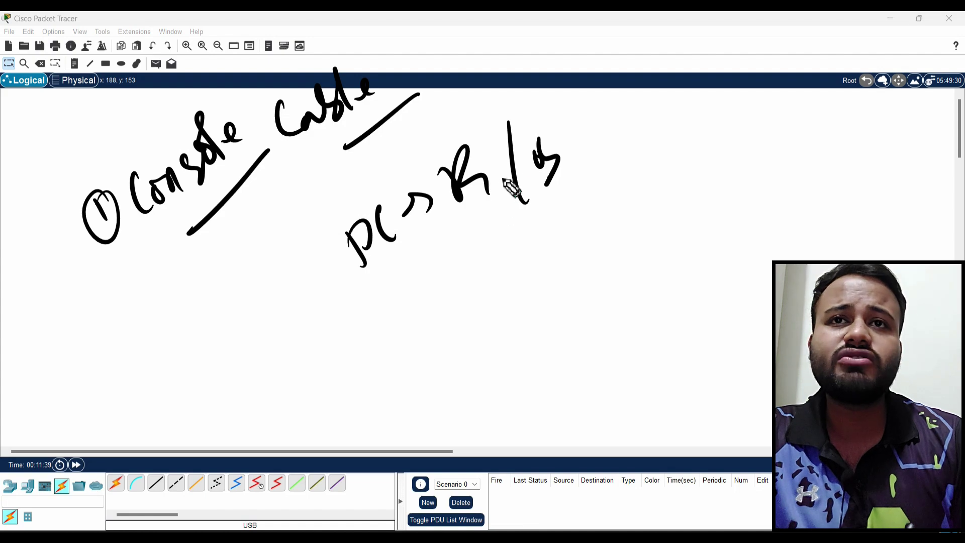
{"action": "mouse_move", "coordinate": [551, 187]}
{"action": "left_mouse_down"}
{"action": "mouse_move", "coordinate": [534, 173]}
{"action": "mouse_move", "coordinate": [388, 248]}
{"action": "mouse_move", "coordinate": [370, 123]}
{"action": "mouse_move", "coordinate": [242, 198]}
{"action": "mouse_move", "coordinate": [221, 140]}
{"action": "mouse_move", "coordinate": [97, 246]}
{"action": "left_mouse_up"}
Handwrite the numbered heading "II Copper Straight Through Cable" and circle the solid black straight-through cable among the connection types
{"action": "left_click_drag", "start_coordinate": [107, 212], "coordinate": [124, 240]}
{"action": "left_click_drag", "start_coordinate": [115, 210], "coordinate": [128, 229]}
{"action": "left_click_drag", "start_coordinate": [116, 185], "coordinate": [101, 202]}
{"action": "mouse_move", "coordinate": [161, 167]}
{"action": "left_mouse_down"}
{"action": "mouse_move", "coordinate": [203, 201]}
{"action": "mouse_move", "coordinate": [214, 182]}
{"action": "left_mouse_up"}
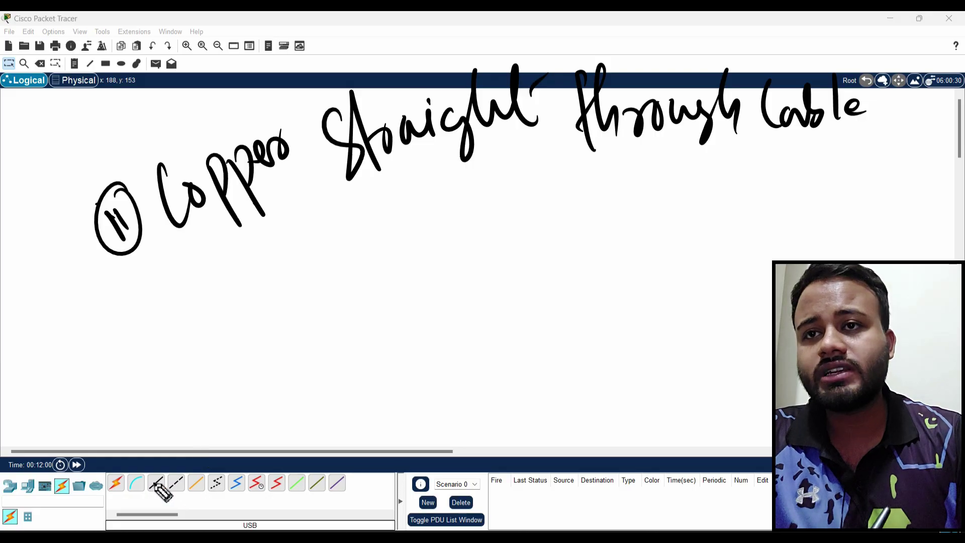
{"action": "mouse_move", "coordinate": [150, 470]}
{"action": "left_mouse_down"}
{"action": "mouse_move", "coordinate": [171, 479]}
{"action": "mouse_move", "coordinate": [173, 500]}
{"action": "mouse_move", "coordinate": [153, 497]}
{"action": "mouse_move", "coordinate": [151, 472]}
{"action": "left_mouse_up"}
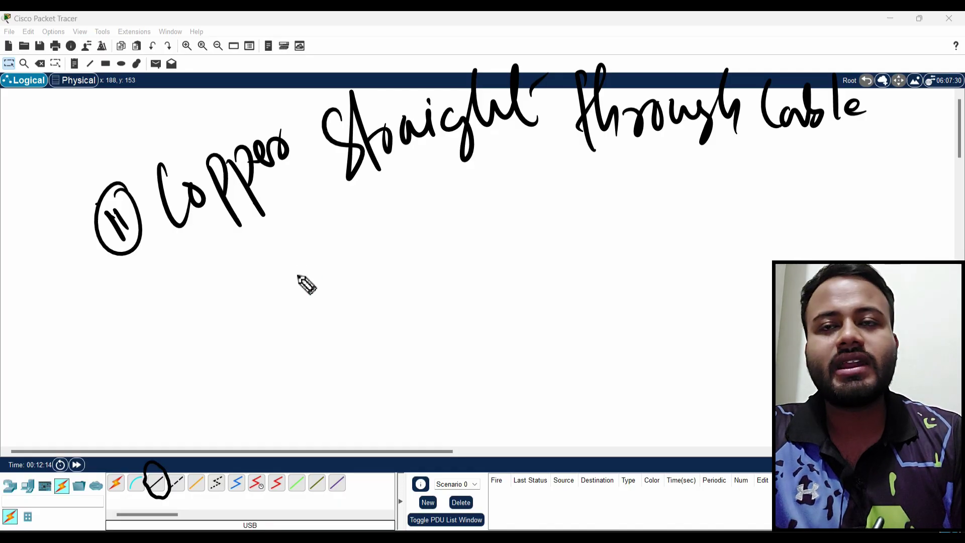
Handwrite the straight-through cable's uses below its heading: "PC → Router", "Router → Switch" and "PC → Switch"
{"action": "left_click_drag", "start_coordinate": [297, 265], "coordinate": [332, 279]}
{"action": "mouse_move", "coordinate": [348, 260]}
{"action": "left_mouse_down"}
{"action": "mouse_move", "coordinate": [366, 261]}
{"action": "mouse_move", "coordinate": [400, 226]}
{"action": "mouse_move", "coordinate": [465, 211]}
{"action": "mouse_move", "coordinate": [487, 218]}
{"action": "mouse_move", "coordinate": [505, 201]}
{"action": "left_mouse_up"}
{"action": "mouse_move", "coordinate": [354, 316]}
{"action": "left_mouse_down"}
{"action": "mouse_move", "coordinate": [384, 351]}
{"action": "mouse_move", "coordinate": [410, 321]}
{"action": "mouse_move", "coordinate": [566, 275]}
{"action": "mouse_move", "coordinate": [611, 216]}
{"action": "mouse_move", "coordinate": [644, 204]}
{"action": "mouse_move", "coordinate": [684, 217]}
{"action": "left_mouse_up"}
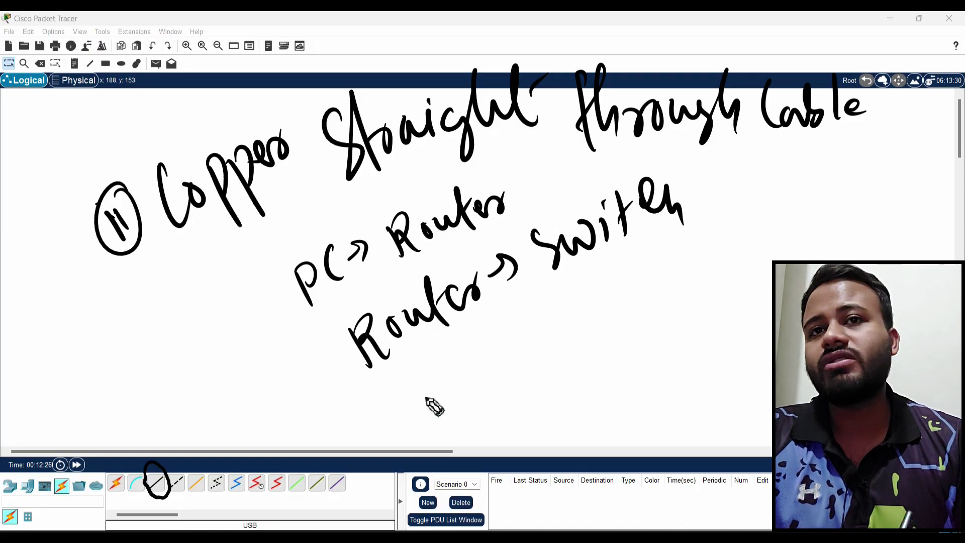
{"action": "mouse_move", "coordinate": [424, 397]}
{"action": "left_mouse_down"}
{"action": "mouse_move", "coordinate": [495, 359]}
{"action": "mouse_move", "coordinate": [497, 385]}
{"action": "left_mouse_up"}
{"action": "mouse_move", "coordinate": [541, 330]}
{"action": "left_mouse_down"}
{"action": "mouse_move", "coordinate": [568, 347]}
{"action": "mouse_move", "coordinate": [586, 309]}
{"action": "mouse_move", "coordinate": [625, 312]}
{"action": "mouse_move", "coordinate": [668, 263]}
{"action": "mouse_move", "coordinate": [693, 286]}
{"action": "left_mouse_up"}
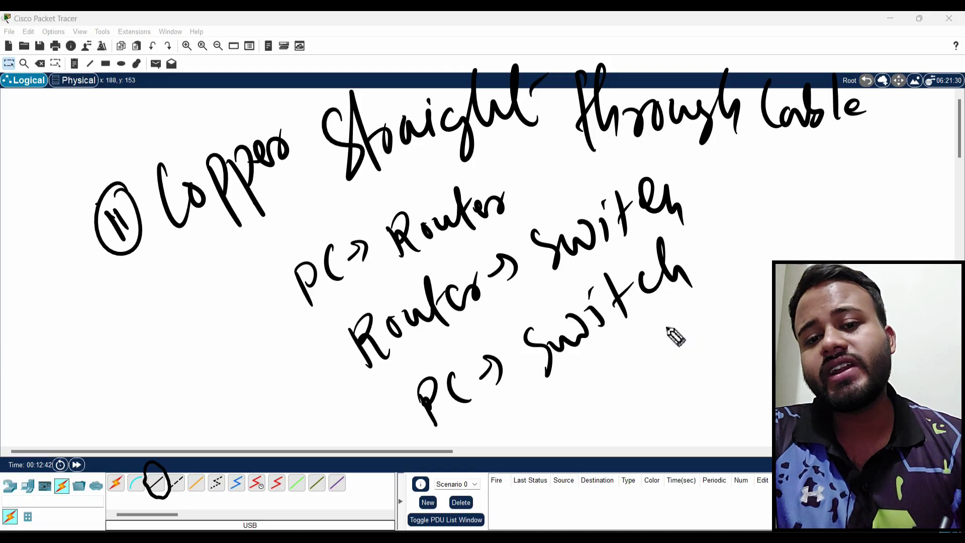
Clear the straight-through cable notes and handwrite the numbered heading "III Copper Cross Over Cable" over the workspace
{"action": "left_click_drag", "start_coordinate": [654, 264], "coordinate": [661, 280]}
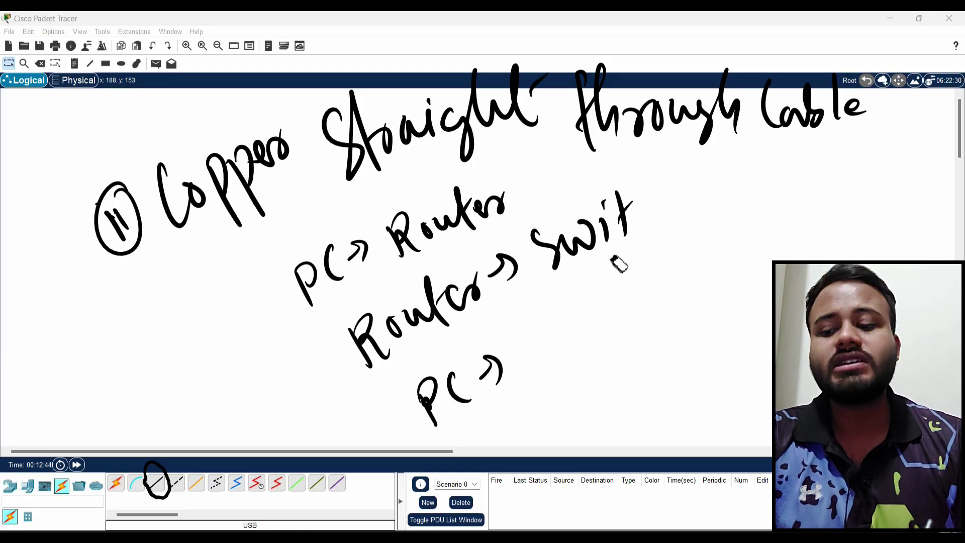
{"action": "key", "text": "e"}
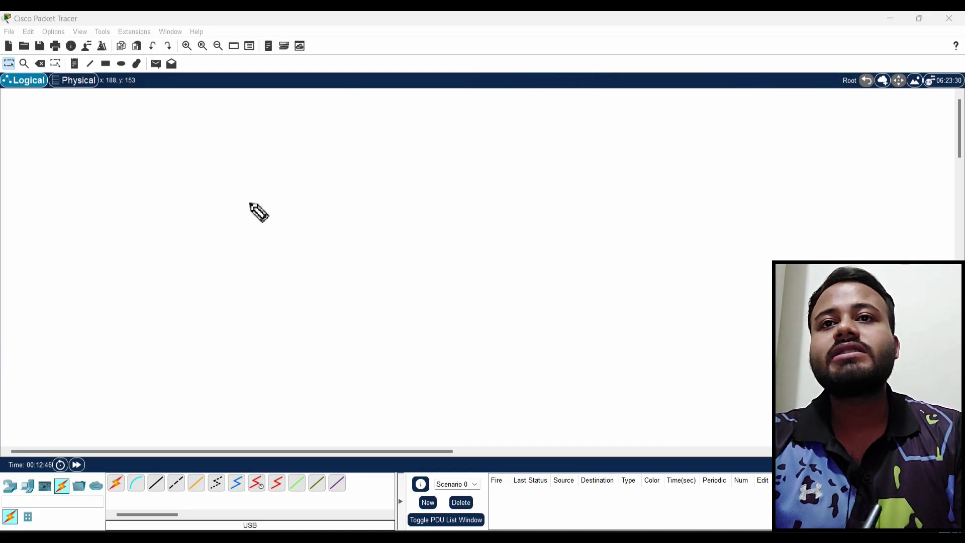
{"action": "mouse_move", "coordinate": [92, 216]}
{"action": "left_mouse_down"}
{"action": "mouse_move", "coordinate": [109, 239]}
{"action": "mouse_move", "coordinate": [117, 229]}
{"action": "left_mouse_up"}
{"action": "left_click_drag", "start_coordinate": [110, 202], "coordinate": [128, 222]}
{"action": "left_click_drag", "start_coordinate": [120, 183], "coordinate": [140, 204]}
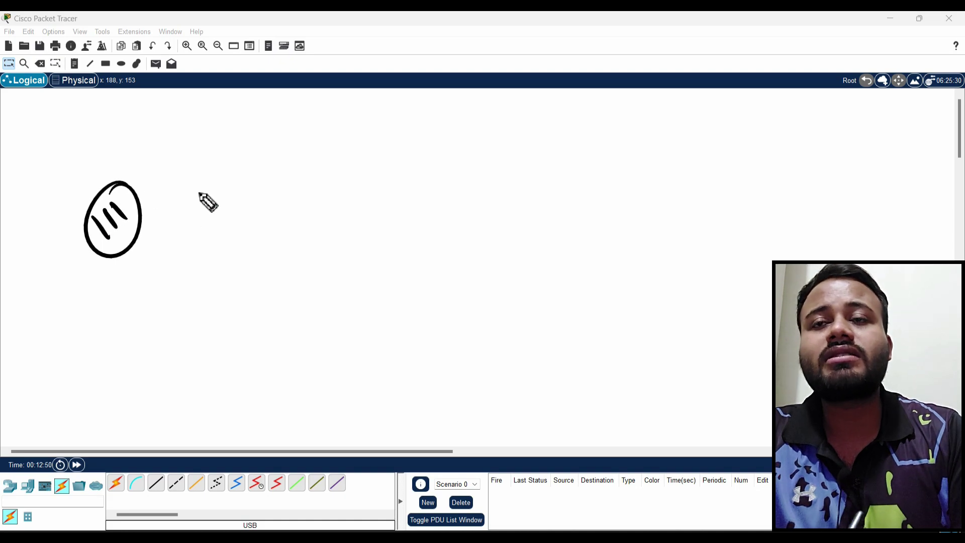
{"action": "mouse_move", "coordinate": [195, 177]}
{"action": "left_mouse_down"}
{"action": "mouse_move", "coordinate": [210, 187]}
{"action": "mouse_move", "coordinate": [256, 176]}
{"action": "mouse_move", "coordinate": [302, 151]}
{"action": "left_mouse_up"}
{"action": "mouse_move", "coordinate": [347, 130]}
{"action": "left_mouse_down"}
{"action": "mouse_move", "coordinate": [388, 144]}
{"action": "mouse_move", "coordinate": [427, 117]}
{"action": "mouse_move", "coordinate": [445, 147]}
{"action": "left_mouse_up"}
{"action": "mouse_move", "coordinate": [487, 121]}
{"action": "left_mouse_down"}
{"action": "mouse_move", "coordinate": [546, 115]}
{"action": "mouse_move", "coordinate": [581, 99]}
{"action": "mouse_move", "coordinate": [676, 108]}
{"action": "mouse_move", "coordinate": [719, 98]}
{"action": "mouse_move", "coordinate": [766, 122]}
{"action": "left_mouse_up"}
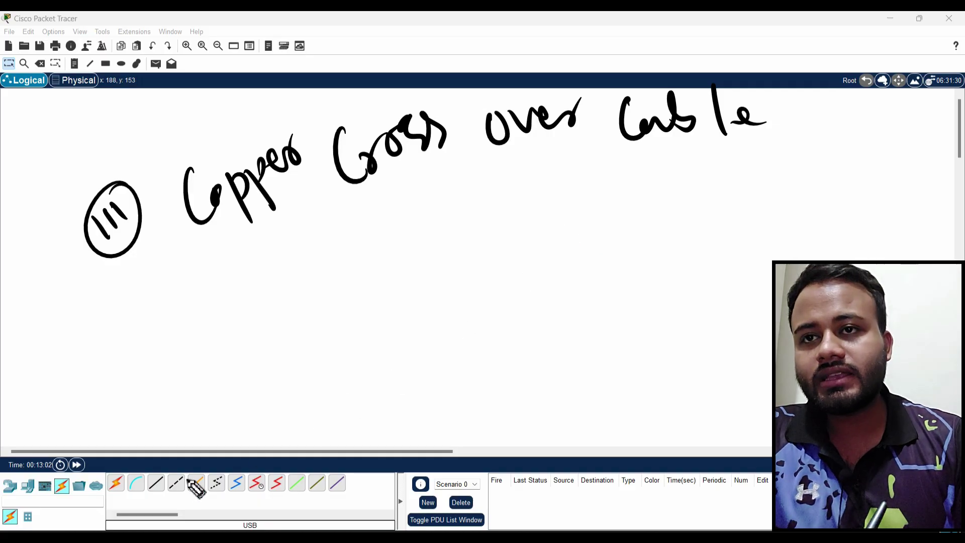
Circle the dashed crossover cable among the connection types and sketch a diagonal dashed line below the heading
{"action": "mouse_move", "coordinate": [164, 475]}
{"action": "left_mouse_down"}
{"action": "mouse_move", "coordinate": [191, 479]}
{"action": "mouse_move", "coordinate": [167, 471]}
{"action": "left_mouse_up"}
{"action": "left_click_drag", "start_coordinate": [227, 317], "coordinate": [275, 284]}
{"action": "left_click_drag", "start_coordinate": [289, 277], "coordinate": [344, 236]}
{"action": "left_click_drag", "start_coordinate": [350, 229], "coordinate": [378, 214]}
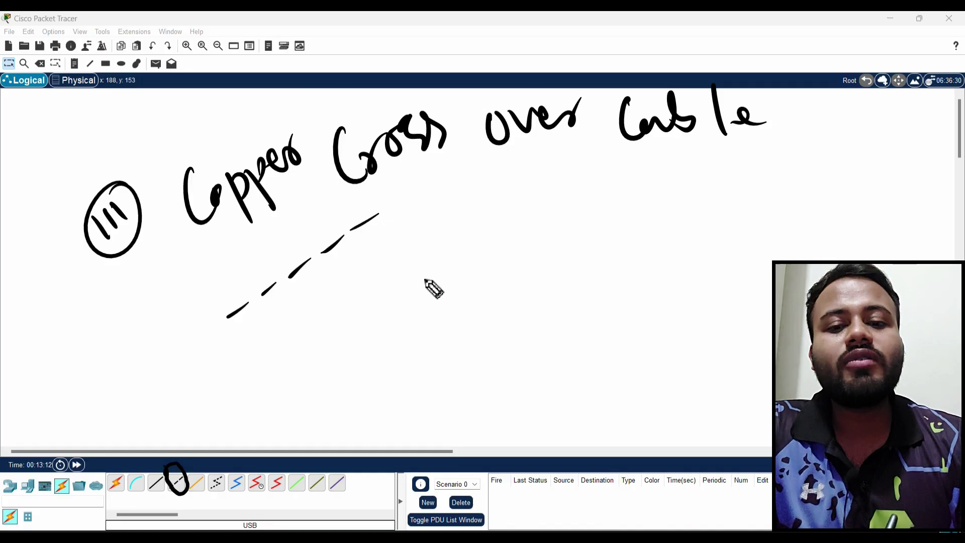
Handwrite "Same devices" as the crossover cable's use, with the examples "PC → PC" and "R → R" below it
{"action": "left_click_drag", "start_coordinate": [411, 285], "coordinate": [415, 328]}
{"action": "mouse_move", "coordinate": [441, 297]}
{"action": "left_mouse_down"}
{"action": "mouse_move", "coordinate": [452, 297]}
{"action": "mouse_move", "coordinate": [462, 273]}
{"action": "mouse_move", "coordinate": [485, 276]}
{"action": "left_mouse_up"}
{"action": "mouse_move", "coordinate": [532, 238]}
{"action": "left_mouse_down"}
{"action": "mouse_move", "coordinate": [551, 250]}
{"action": "mouse_move", "coordinate": [602, 183]}
{"action": "mouse_move", "coordinate": [634, 201]}
{"action": "mouse_move", "coordinate": [660, 200]}
{"action": "left_mouse_up"}
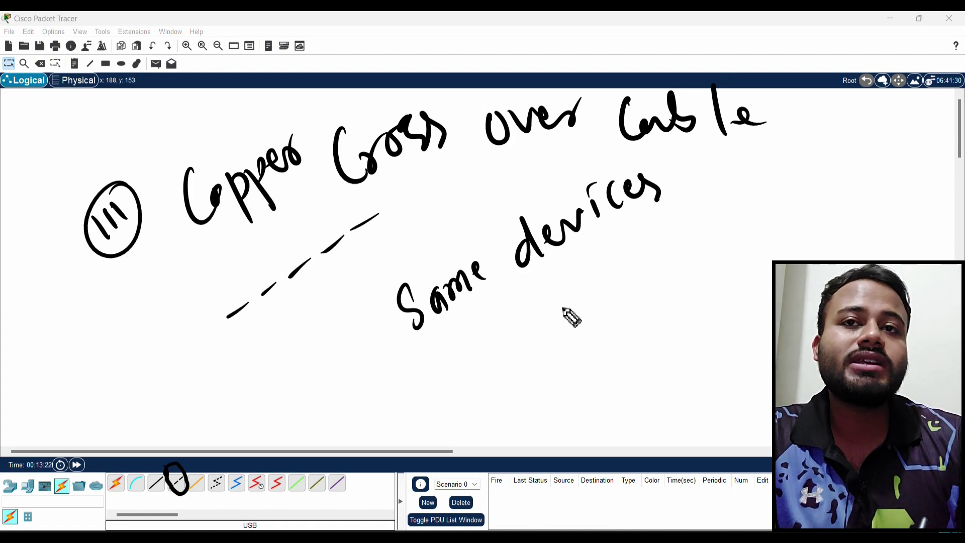
{"action": "mouse_move", "coordinate": [514, 333]}
{"action": "left_mouse_down"}
{"action": "mouse_move", "coordinate": [523, 352]}
{"action": "mouse_move", "coordinate": [531, 336]}
{"action": "left_mouse_up"}
{"action": "mouse_move", "coordinate": [552, 321]}
{"action": "left_mouse_down"}
{"action": "mouse_move", "coordinate": [558, 335]}
{"action": "mouse_move", "coordinate": [586, 321]}
{"action": "left_mouse_up"}
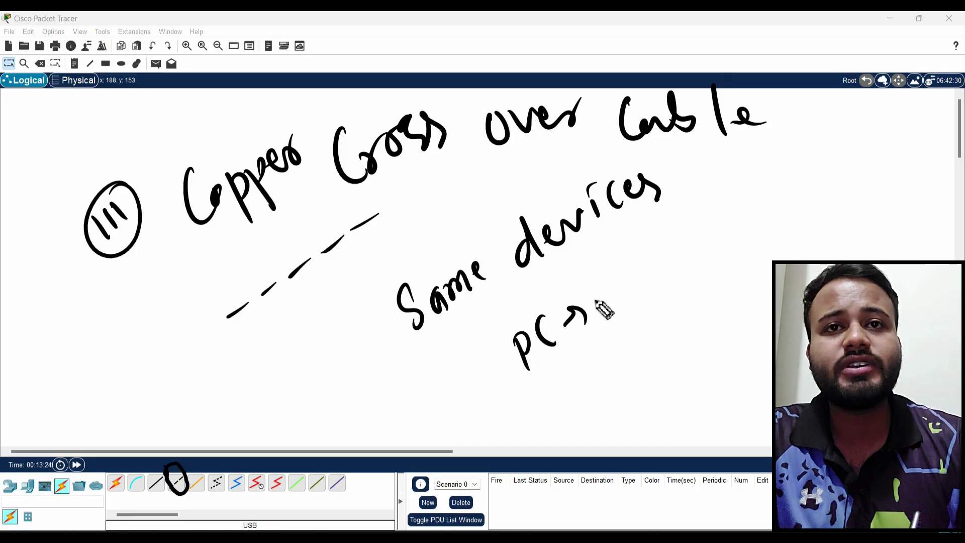
{"action": "mouse_move", "coordinate": [603, 287]}
{"action": "left_mouse_down"}
{"action": "mouse_move", "coordinate": [620, 301]}
{"action": "mouse_move", "coordinate": [650, 286]}
{"action": "left_mouse_up"}
{"action": "mouse_move", "coordinate": [543, 406]}
{"action": "left_mouse_down"}
{"action": "mouse_move", "coordinate": [612, 370]}
{"action": "mouse_move", "coordinate": [627, 345]}
{"action": "mouse_move", "coordinate": [661, 338]}
{"action": "left_mouse_up"}
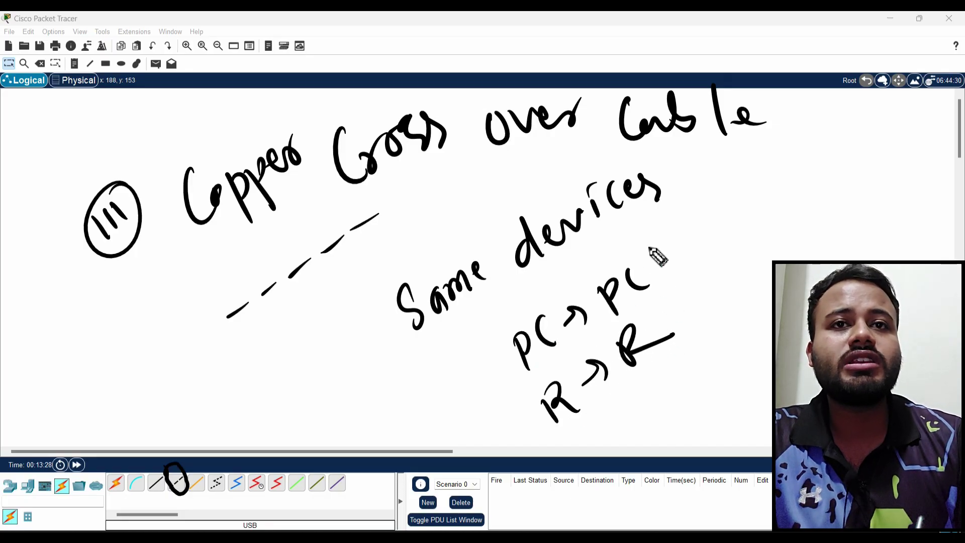
{"action": "left_click_drag", "start_coordinate": [649, 243], "coordinate": [706, 343]}
{"action": "mouse_move", "coordinate": [701, 219]}
{"action": "left_mouse_down"}
{"action": "mouse_move", "coordinate": [702, 250]}
{"action": "mouse_move", "coordinate": [738, 206]}
{"action": "mouse_move", "coordinate": [764, 206]}
{"action": "left_mouse_up"}
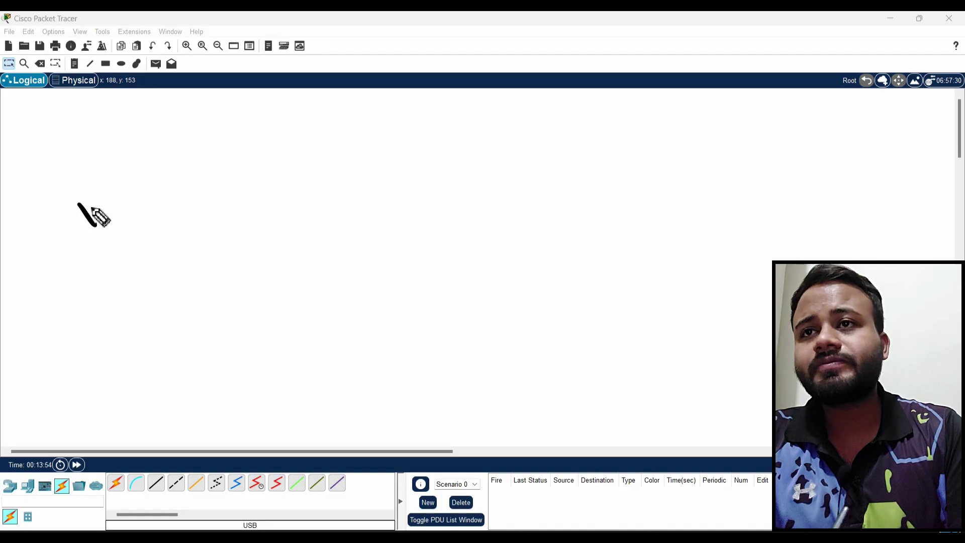
Handwrite the numbered heading "IV Serial DCE/DTE Cable" on the cleared workspace and circle the serial DCE cable among the connection types
{"action": "mouse_move", "coordinate": [92, 208]}
{"action": "left_mouse_down"}
{"action": "mouse_move", "coordinate": [82, 233]}
{"action": "mouse_move", "coordinate": [98, 171]}
{"action": "left_mouse_up"}
{"action": "mouse_move", "coordinate": [164, 166]}
{"action": "left_mouse_down"}
{"action": "mouse_move", "coordinate": [176, 181]}
{"action": "mouse_move", "coordinate": [228, 169]}
{"action": "left_mouse_up"}
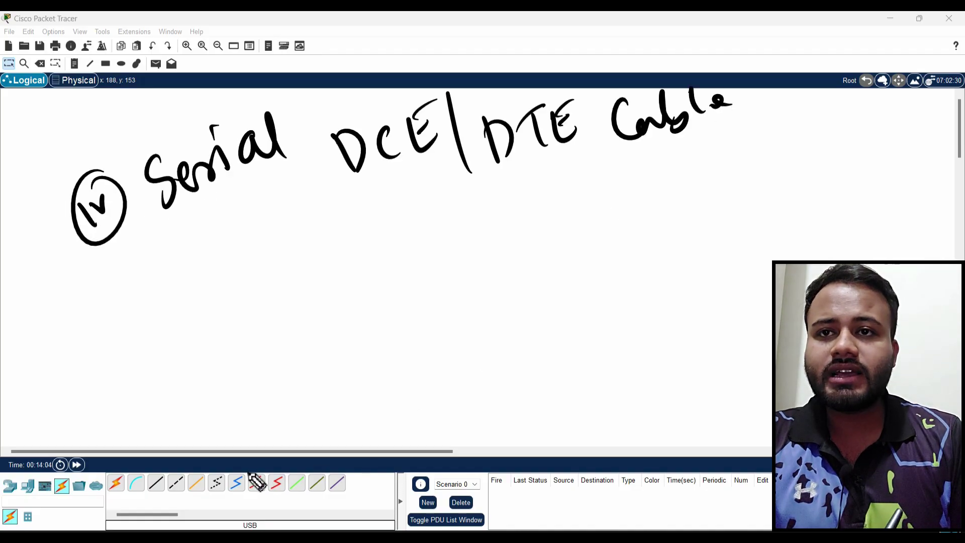
{"action": "left_click_drag", "start_coordinate": [250, 473], "coordinate": [276, 433]}
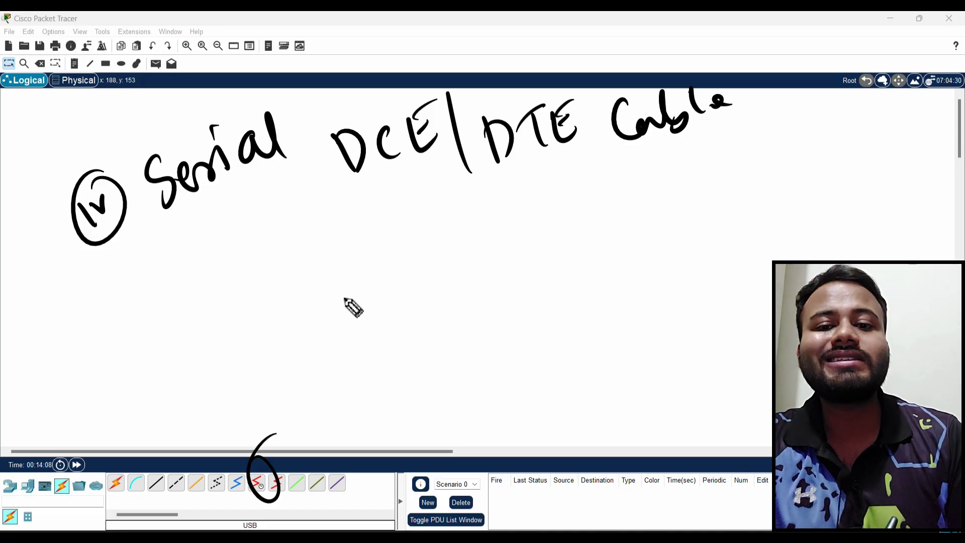
Handwrite "R-R" and "High" below the serial cable heading and underline both notes
{"action": "left_click_drag", "start_coordinate": [341, 278], "coordinate": [369, 325]}
{"action": "mouse_move", "coordinate": [364, 259]}
{"action": "left_mouse_down"}
{"action": "mouse_move", "coordinate": [390, 321]}
{"action": "mouse_move", "coordinate": [402, 284]}
{"action": "left_mouse_up"}
{"action": "mouse_move", "coordinate": [410, 257]}
{"action": "left_mouse_down"}
{"action": "mouse_move", "coordinate": [431, 291]}
{"action": "mouse_move", "coordinate": [498, 245]}
{"action": "left_mouse_up"}
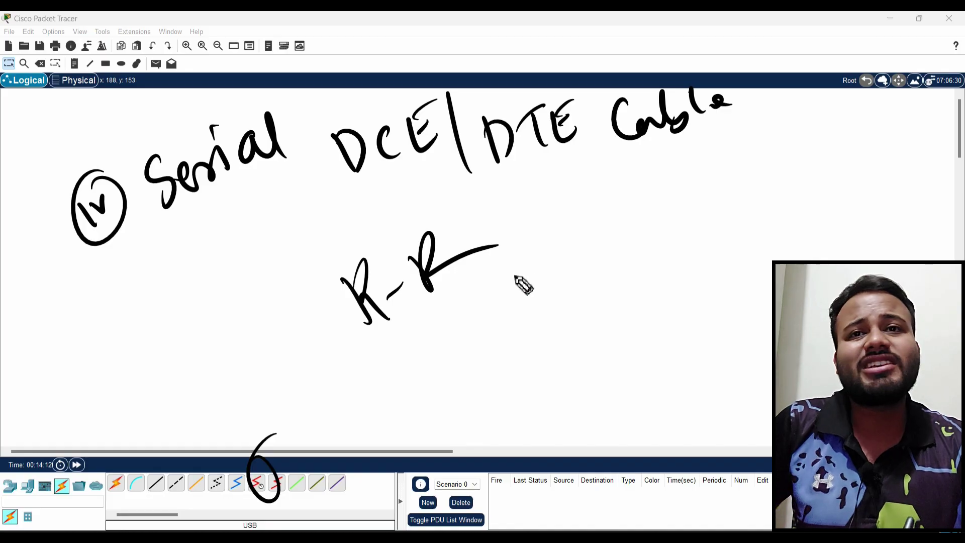
{"action": "mouse_move", "coordinate": [397, 362]}
{"action": "left_mouse_down"}
{"action": "mouse_move", "coordinate": [497, 280]}
{"action": "mouse_move", "coordinate": [537, 322]}
{"action": "left_mouse_up"}
{"action": "left_click_drag", "start_coordinate": [549, 265], "coordinate": [540, 324]}
{"action": "mouse_move", "coordinate": [518, 308]}
{"action": "left_mouse_down"}
{"action": "mouse_move", "coordinate": [577, 274]}
{"action": "mouse_move", "coordinate": [585, 301]}
{"action": "left_mouse_up"}
{"action": "mouse_move", "coordinate": [589, 219]}
{"action": "left_mouse_down"}
{"action": "mouse_move", "coordinate": [620, 282]}
{"action": "mouse_move", "coordinate": [592, 365]}
{"action": "left_mouse_up"}
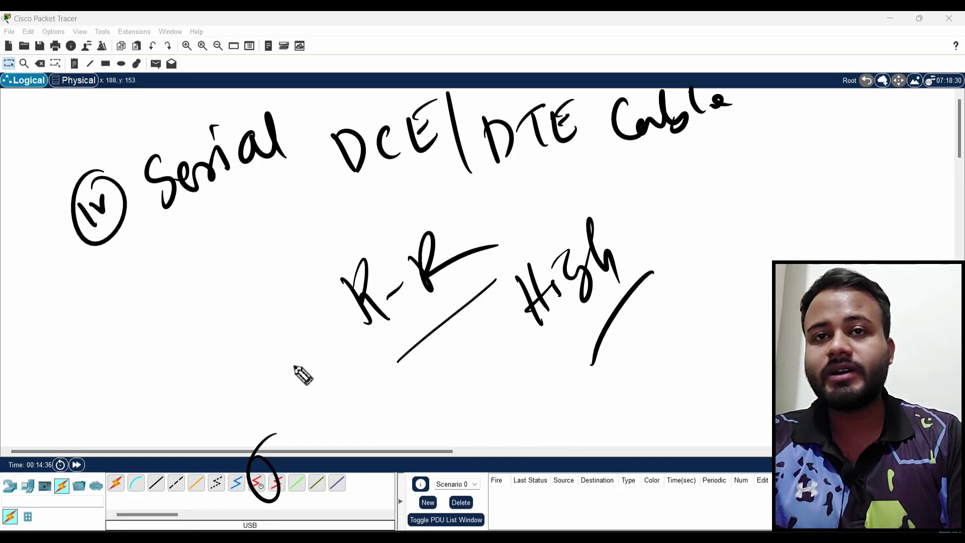
Clear the serial cable notes, mark the automatic connection type with an arrow, and handwrite a lightning symbol → "Auto" → "Cable", underlining "Auto"
{"action": "key", "text": "Delete"}
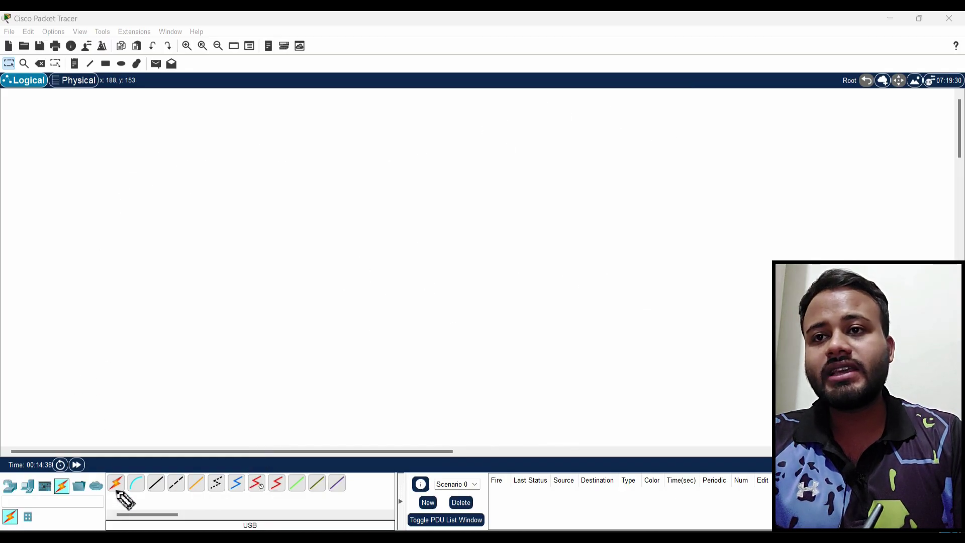
{"action": "mouse_move", "coordinate": [115, 456]}
{"action": "left_mouse_down"}
{"action": "mouse_move", "coordinate": [129, 451]}
{"action": "mouse_move", "coordinate": [144, 400]}
{"action": "mouse_move", "coordinate": [159, 409]}
{"action": "left_mouse_up"}
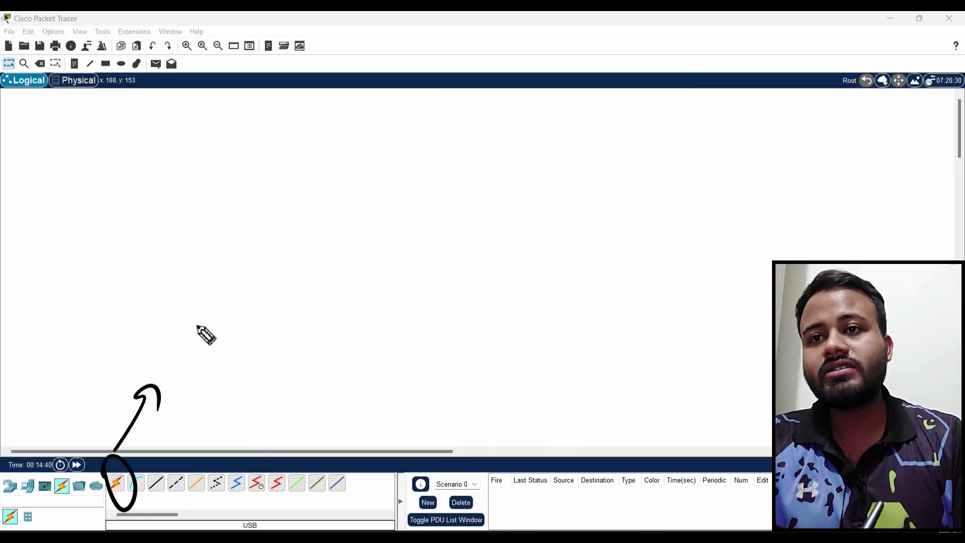
{"action": "mouse_move", "coordinate": [242, 247]}
{"action": "left_mouse_down"}
{"action": "mouse_move", "coordinate": [225, 317]}
{"action": "mouse_move", "coordinate": [253, 283]}
{"action": "mouse_move", "coordinate": [245, 334]}
{"action": "mouse_move", "coordinate": [315, 274]}
{"action": "mouse_move", "coordinate": [325, 303]}
{"action": "left_mouse_up"}
{"action": "mouse_move", "coordinate": [344, 248]}
{"action": "left_mouse_down"}
{"action": "mouse_move", "coordinate": [351, 294]}
{"action": "mouse_move", "coordinate": [370, 269]}
{"action": "mouse_move", "coordinate": [476, 212]}
{"action": "mouse_move", "coordinate": [487, 244]}
{"action": "left_mouse_up"}
{"action": "mouse_move", "coordinate": [567, 184]}
{"action": "left_mouse_down"}
{"action": "mouse_move", "coordinate": [564, 231]}
{"action": "mouse_move", "coordinate": [652, 201]}
{"action": "mouse_move", "coordinate": [678, 179]}
{"action": "left_mouse_up"}
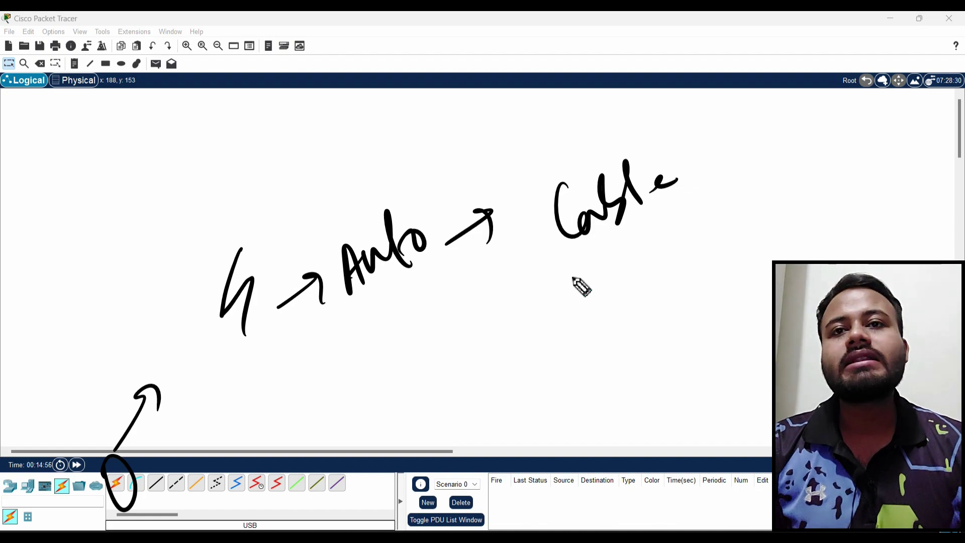
{"action": "left_click_drag", "start_coordinate": [366, 330], "coordinate": [412, 267]}
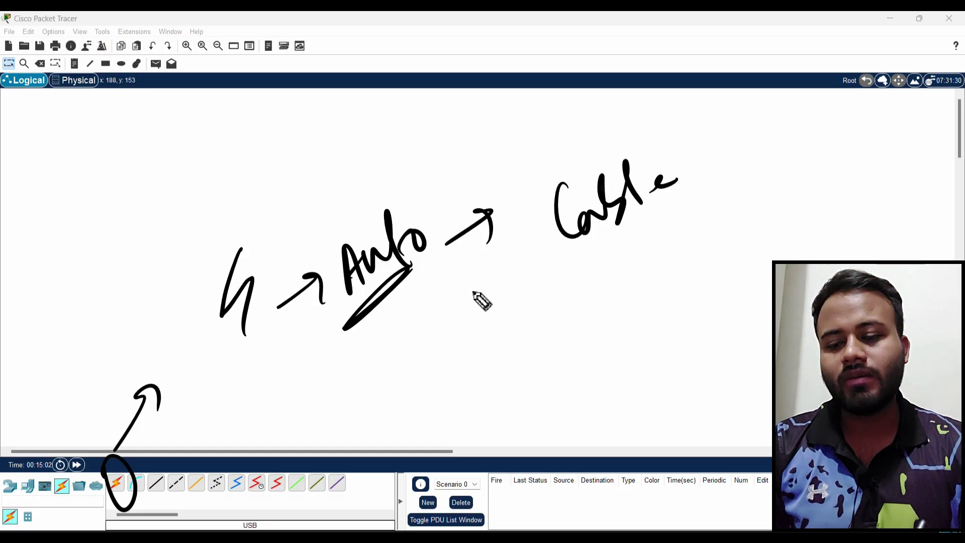
Clear the automatic cable notes and handwrite an underlined "CSTC" with an arrow to "diff"
{"action": "key", "text": "e"}
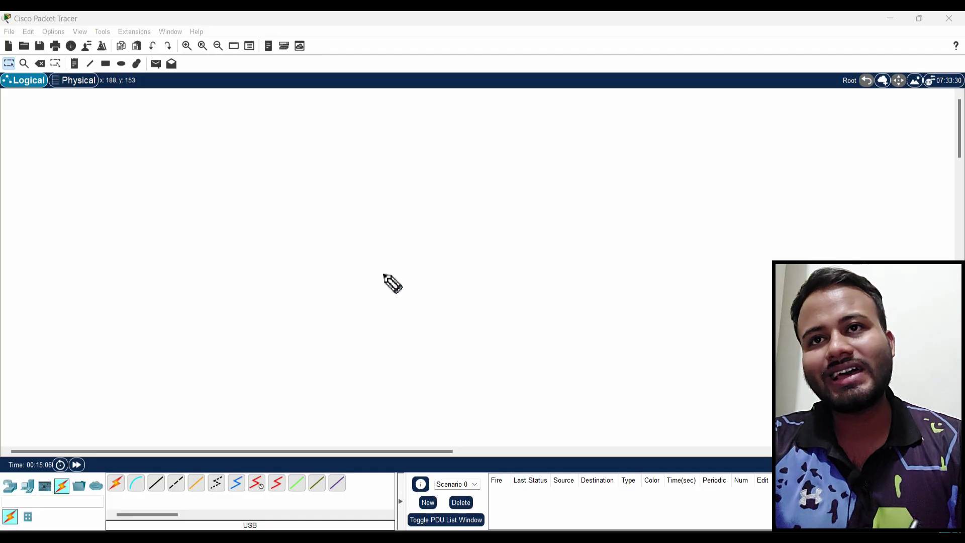
{"action": "left_click_drag", "start_coordinate": [160, 227], "coordinate": [185, 261]}
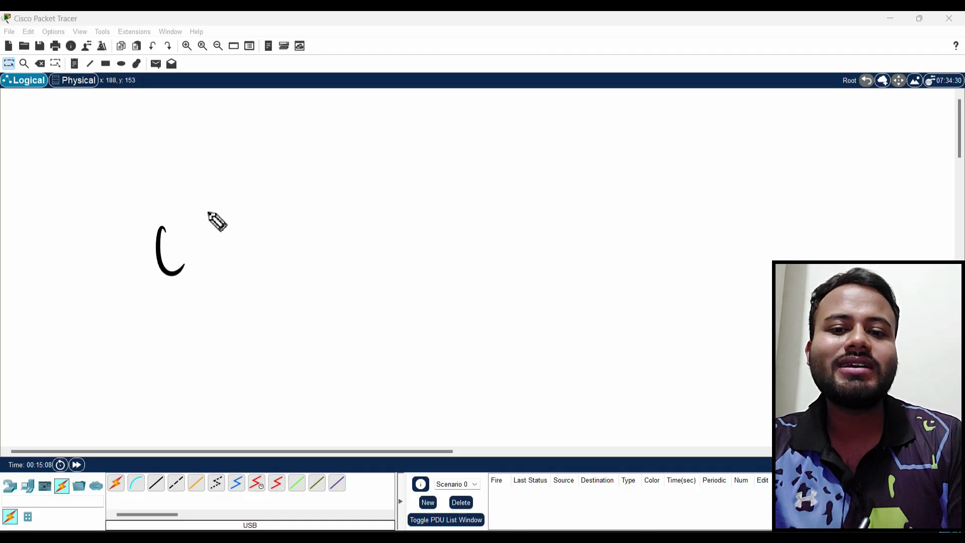
{"action": "mouse_move", "coordinate": [207, 203]}
{"action": "left_mouse_down"}
{"action": "mouse_move", "coordinate": [210, 258]}
{"action": "mouse_move", "coordinate": [231, 196]}
{"action": "mouse_move", "coordinate": [261, 232]}
{"action": "left_mouse_up"}
{"action": "left_click_drag", "start_coordinate": [275, 170], "coordinate": [292, 206]}
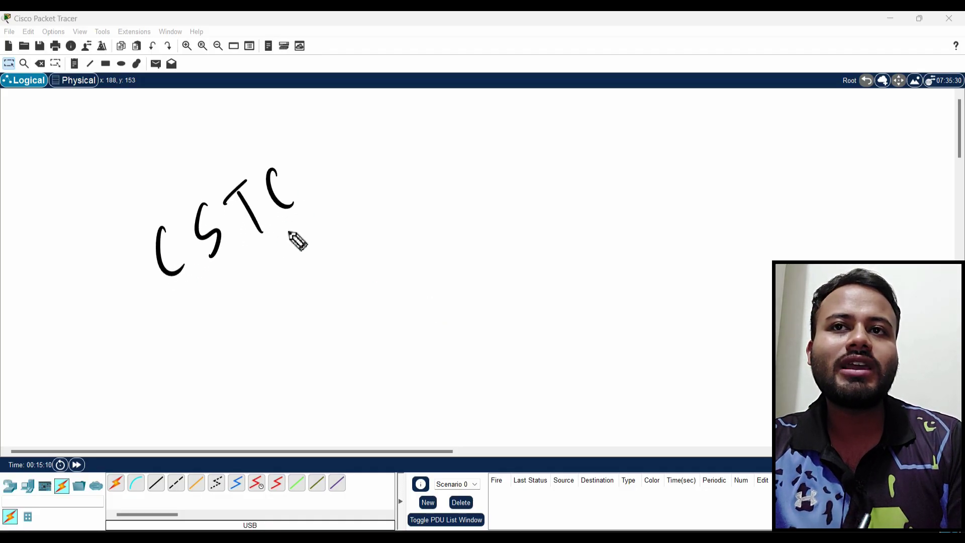
{"action": "left_click_drag", "start_coordinate": [187, 318], "coordinate": [327, 194]}
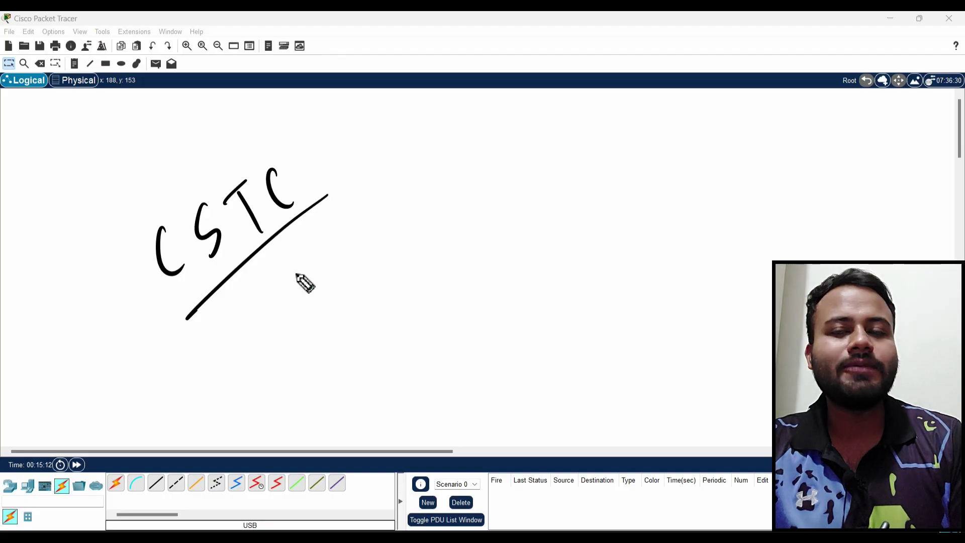
{"action": "mouse_move", "coordinate": [280, 265]}
{"action": "left_mouse_down"}
{"action": "mouse_move", "coordinate": [327, 266]}
{"action": "mouse_move", "coordinate": [337, 287]}
{"action": "left_mouse_up"}
{"action": "left_click_drag", "start_coordinate": [369, 238], "coordinate": [385, 251]}
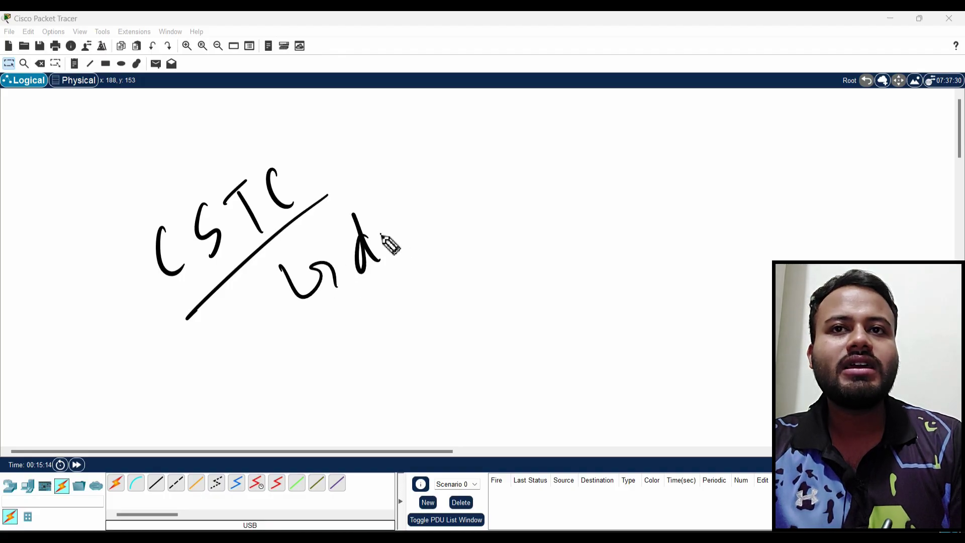
{"action": "mouse_move", "coordinate": [402, 178]}
{"action": "left_mouse_down"}
{"action": "mouse_move", "coordinate": [420, 261]}
{"action": "mouse_move", "coordinate": [437, 228]}
{"action": "mouse_move", "coordinate": [432, 236]}
{"action": "left_mouse_up"}
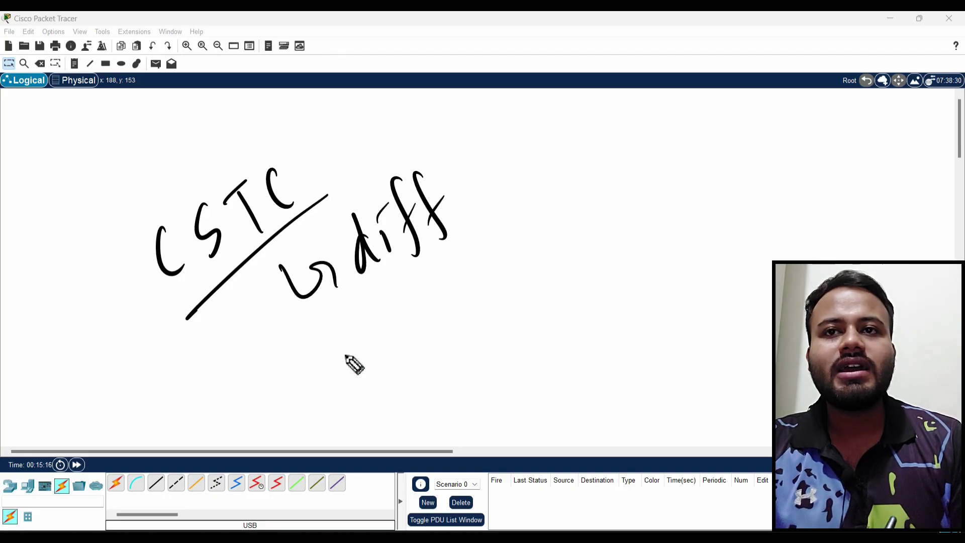
Handwrite "CCOC → Same" below the straight-through summary
{"action": "mouse_move", "coordinate": [351, 347]}
{"action": "left_mouse_down"}
{"action": "mouse_move", "coordinate": [358, 387]}
{"action": "mouse_move", "coordinate": [364, 345]}
{"action": "mouse_move", "coordinate": [385, 369]}
{"action": "left_mouse_up"}
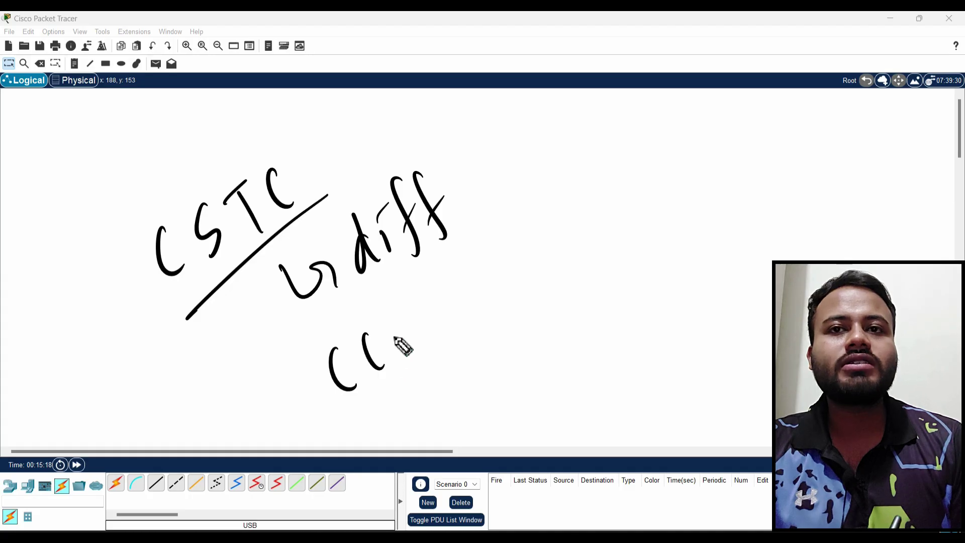
{"action": "mouse_move", "coordinate": [411, 323]}
{"action": "left_mouse_down"}
{"action": "mouse_move", "coordinate": [449, 326]}
{"action": "mouse_move", "coordinate": [510, 298]}
{"action": "left_mouse_up"}
{"action": "mouse_move", "coordinate": [560, 221]}
{"action": "left_mouse_down"}
{"action": "mouse_move", "coordinate": [564, 267]}
{"action": "mouse_move", "coordinate": [652, 215]}
{"action": "left_mouse_up"}
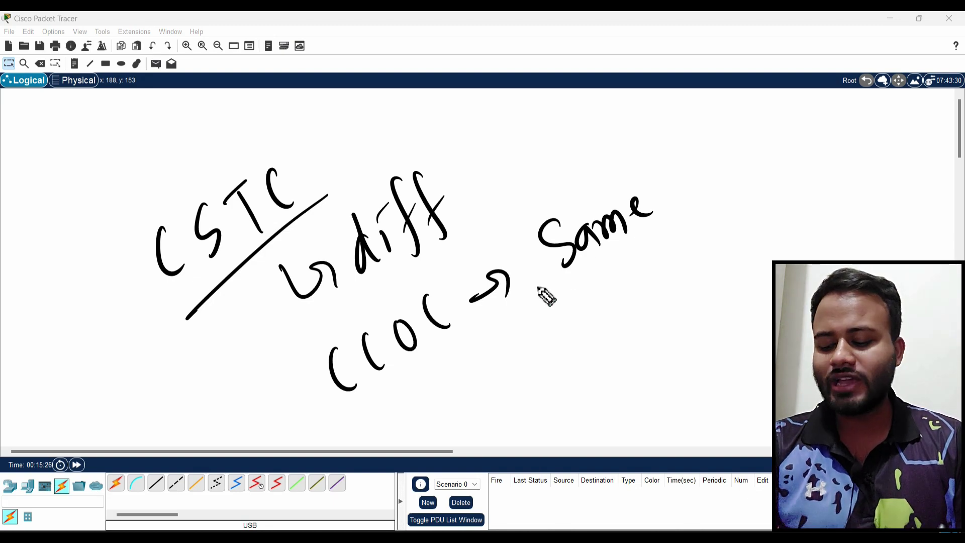
Clear the cable summary and handwrite the underlined heading "IP addressing"
{"action": "key", "text": "Delete"}
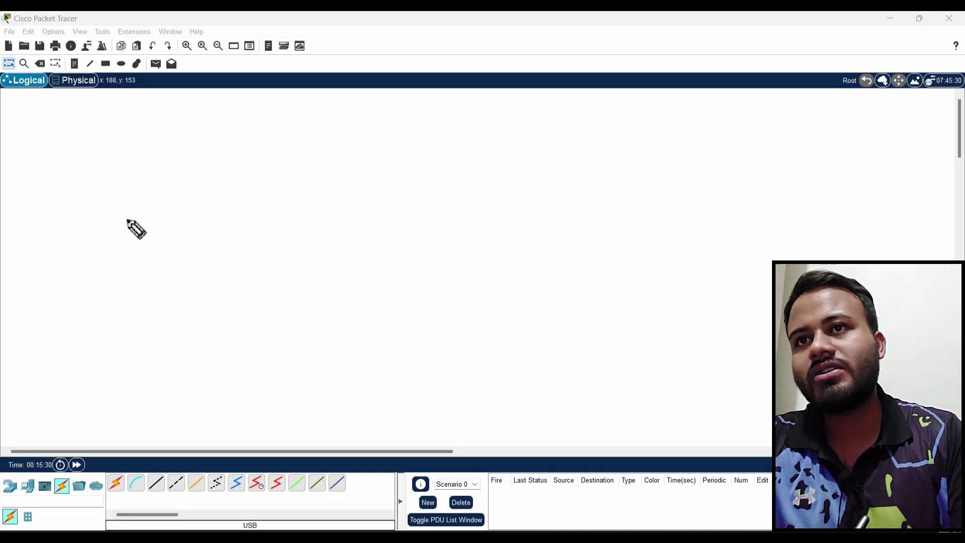
{"action": "mouse_move", "coordinate": [108, 205]}
{"action": "left_mouse_down"}
{"action": "mouse_move", "coordinate": [229, 174]}
{"action": "mouse_move", "coordinate": [243, 147]}
{"action": "mouse_move", "coordinate": [319, 121]}
{"action": "mouse_move", "coordinate": [327, 103]}
{"action": "mouse_move", "coordinate": [377, 110]}
{"action": "mouse_move", "coordinate": [377, 132]}
{"action": "left_mouse_up"}
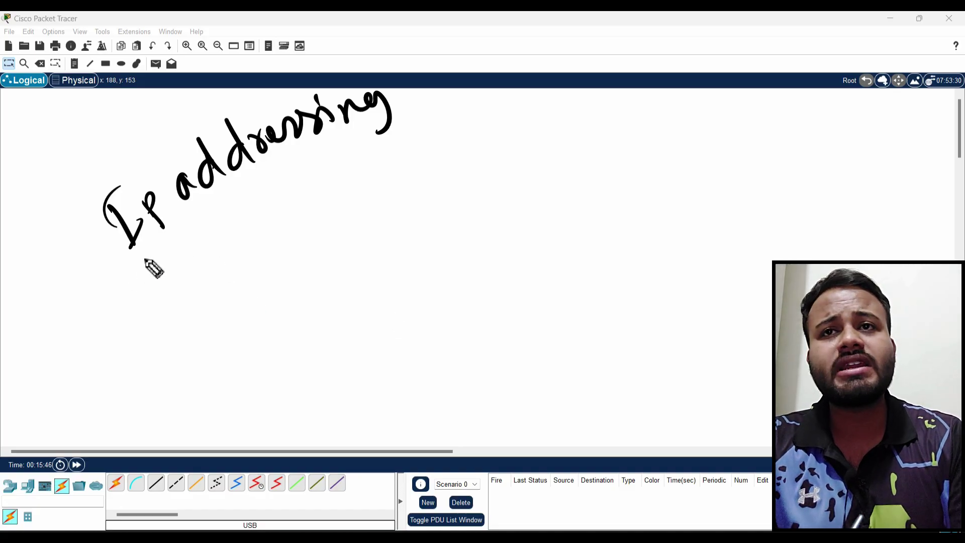
{"action": "left_click_drag", "start_coordinate": [121, 274], "coordinate": [374, 108]}
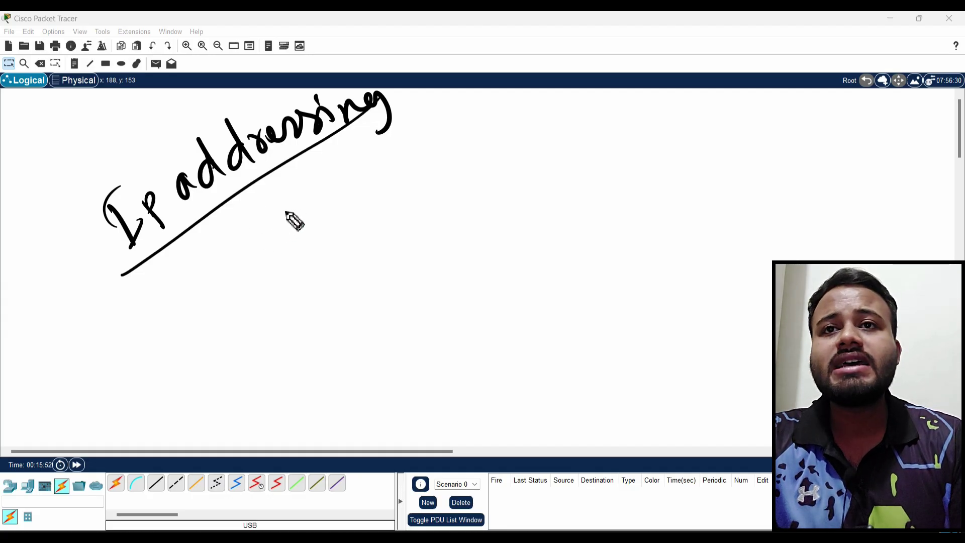
List "Class A", "Class B" and "Class C" one below the other under the IP addressing heading
{"action": "mouse_move", "coordinate": [304, 190]}
{"action": "left_mouse_down"}
{"action": "mouse_move", "coordinate": [310, 215]}
{"action": "mouse_move", "coordinate": [383, 205]}
{"action": "mouse_move", "coordinate": [416, 188]}
{"action": "left_mouse_up"}
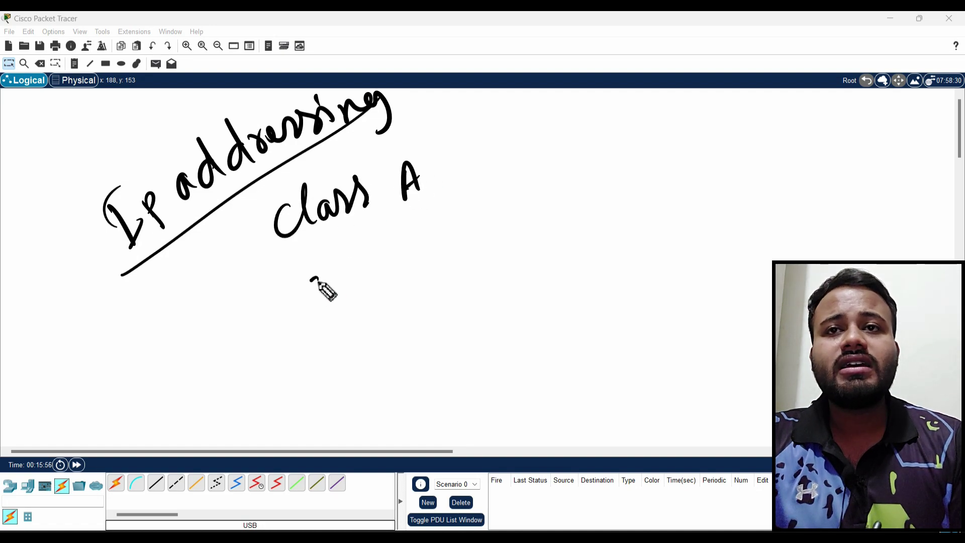
{"action": "mouse_move", "coordinate": [331, 278]}
{"action": "left_mouse_down"}
{"action": "mouse_move", "coordinate": [360, 278]}
{"action": "mouse_move", "coordinate": [354, 256]}
{"action": "mouse_move", "coordinate": [333, 269]}
{"action": "mouse_move", "coordinate": [387, 287]}
{"action": "mouse_move", "coordinate": [384, 266]}
{"action": "left_mouse_up"}
{"action": "left_click_drag", "start_coordinate": [415, 238], "coordinate": [425, 275]}
{"action": "mouse_move", "coordinate": [372, 328]}
{"action": "left_mouse_down"}
{"action": "mouse_move", "coordinate": [357, 339]}
{"action": "mouse_move", "coordinate": [403, 333]}
{"action": "mouse_move", "coordinate": [426, 315]}
{"action": "mouse_move", "coordinate": [458, 322]}
{"action": "left_mouse_up"}
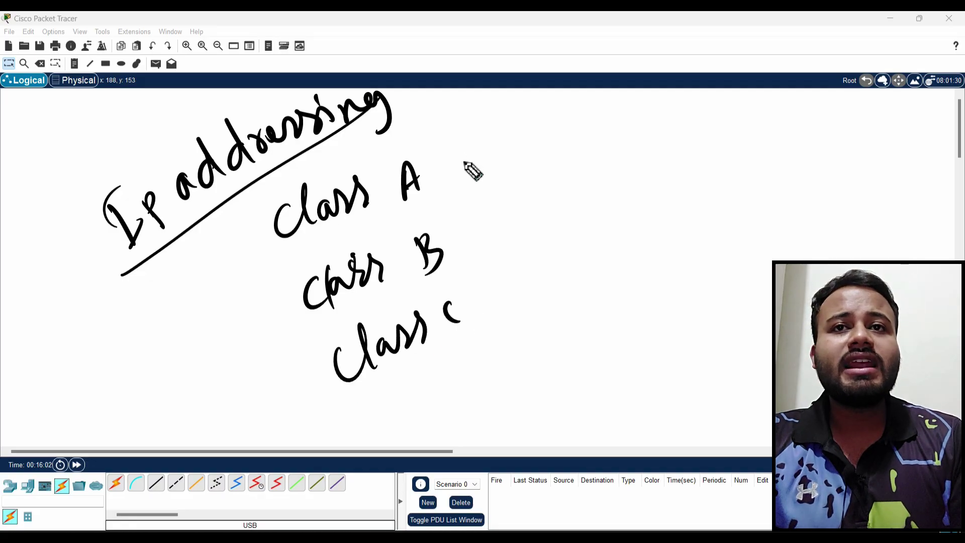
Handwrite the address range "0.0.0.0 → 126.255.255.255" beside Class A
{"action": "mouse_move", "coordinate": [447, 182]}
{"action": "left_mouse_down"}
{"action": "mouse_move", "coordinate": [478, 166]}
{"action": "mouse_move", "coordinate": [479, 179]}
{"action": "left_mouse_up"}
{"action": "mouse_move", "coordinate": [517, 153]}
{"action": "left_mouse_down"}
{"action": "mouse_move", "coordinate": [513, 177]}
{"action": "mouse_move", "coordinate": [519, 153]}
{"action": "mouse_move", "coordinate": [552, 144]}
{"action": "mouse_move", "coordinate": [697, 142]}
{"action": "mouse_move", "coordinate": [737, 121]}
{"action": "left_mouse_up"}
{"action": "left_click", "coordinate": [532, 157]}
{"action": "left_click", "coordinate": [721, 127]}
{"action": "left_click", "coordinate": [752, 126]}
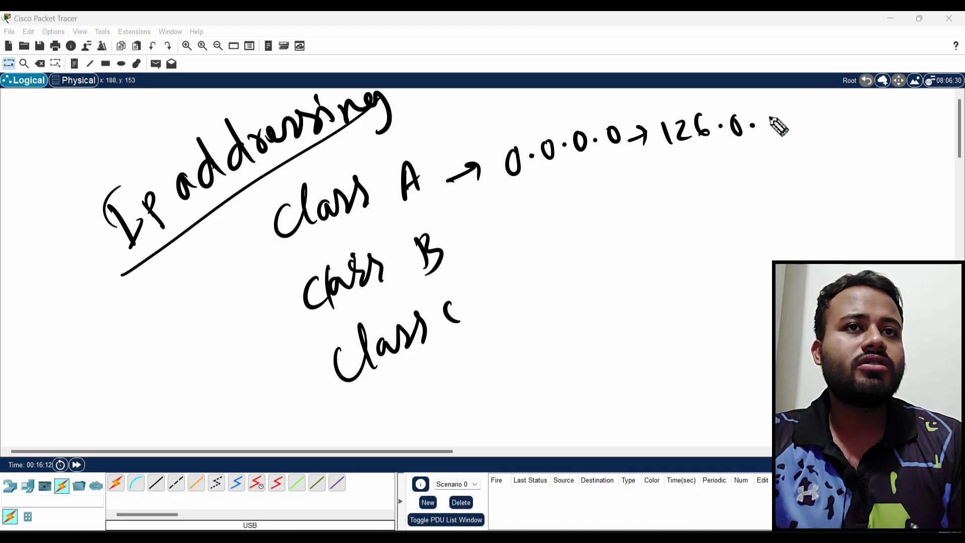
{"action": "left_click", "coordinate": [787, 119]}
{"action": "mouse_move", "coordinate": [808, 107]}
{"action": "left_mouse_down"}
{"action": "mouse_move", "coordinate": [812, 119]}
{"action": "mouse_move", "coordinate": [804, 109]}
{"action": "left_mouse_up"}
{"action": "mouse_move", "coordinate": [733, 119]}
{"action": "left_mouse_down"}
{"action": "mouse_move", "coordinate": [747, 142]}
{"action": "mouse_move", "coordinate": [762, 116]}
{"action": "left_mouse_up"}
{"action": "mouse_move", "coordinate": [766, 135]}
{"action": "left_mouse_down"}
{"action": "mouse_move", "coordinate": [805, 130]}
{"action": "mouse_move", "coordinate": [754, 125]}
{"action": "mouse_move", "coordinate": [756, 111]}
{"action": "mouse_move", "coordinate": [754, 135]}
{"action": "mouse_move", "coordinate": [801, 112]}
{"action": "mouse_move", "coordinate": [815, 126]}
{"action": "mouse_move", "coordinate": [829, 124]}
{"action": "mouse_move", "coordinate": [830, 111]}
{"action": "mouse_move", "coordinate": [889, 120]}
{"action": "mouse_move", "coordinate": [927, 98]}
{"action": "left_mouse_up"}
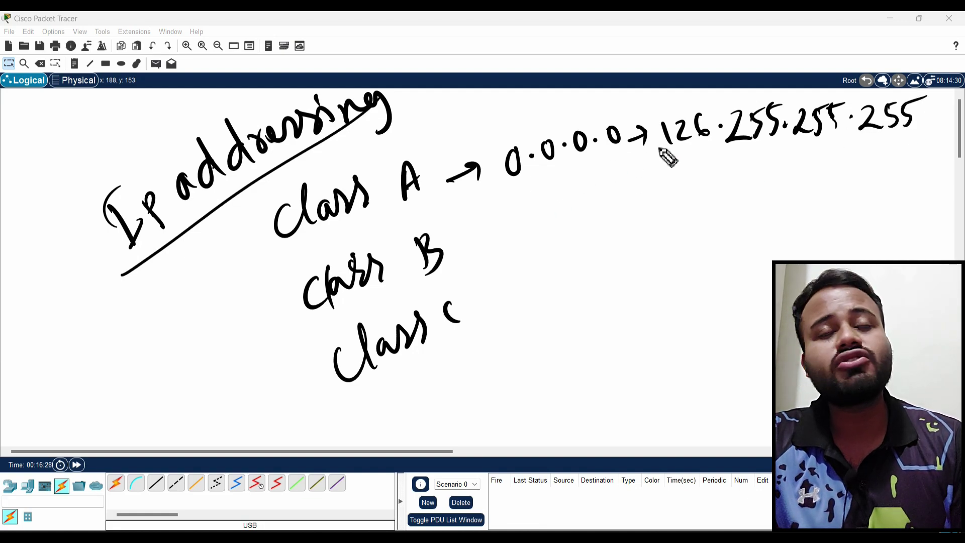
Handwrite the address range "128.0.0.0 → 191.255." beside Class B, ending it with a dash for the remaining octets
{"action": "left_click_drag", "start_coordinate": [461, 253], "coordinate": [488, 242]}
{"action": "left_click_drag", "start_coordinate": [476, 240], "coordinate": [490, 253]}
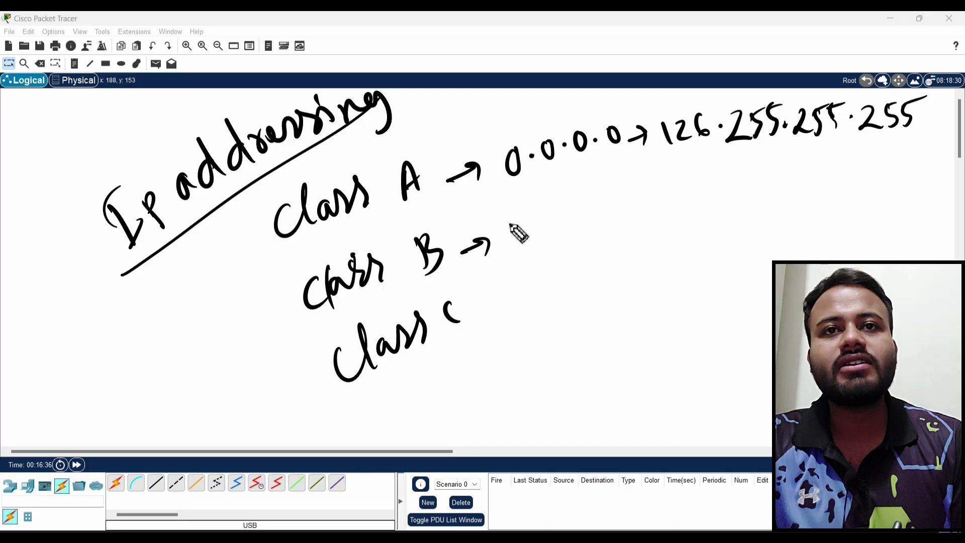
{"action": "mouse_move", "coordinate": [510, 225]}
{"action": "left_mouse_down"}
{"action": "mouse_move", "coordinate": [555, 248]}
{"action": "mouse_move", "coordinate": [578, 205]}
{"action": "mouse_move", "coordinate": [626, 208]}
{"action": "mouse_move", "coordinate": [634, 193]}
{"action": "mouse_move", "coordinate": [691, 200]}
{"action": "mouse_move", "coordinate": [721, 188]}
{"action": "mouse_move", "coordinate": [738, 204]}
{"action": "mouse_move", "coordinate": [760, 181]}
{"action": "mouse_move", "coordinate": [796, 186]}
{"action": "mouse_move", "coordinate": [804, 166]}
{"action": "mouse_move", "coordinate": [887, 142]}
{"action": "left_mouse_up"}
{"action": "left_click", "coordinate": [807, 170]}
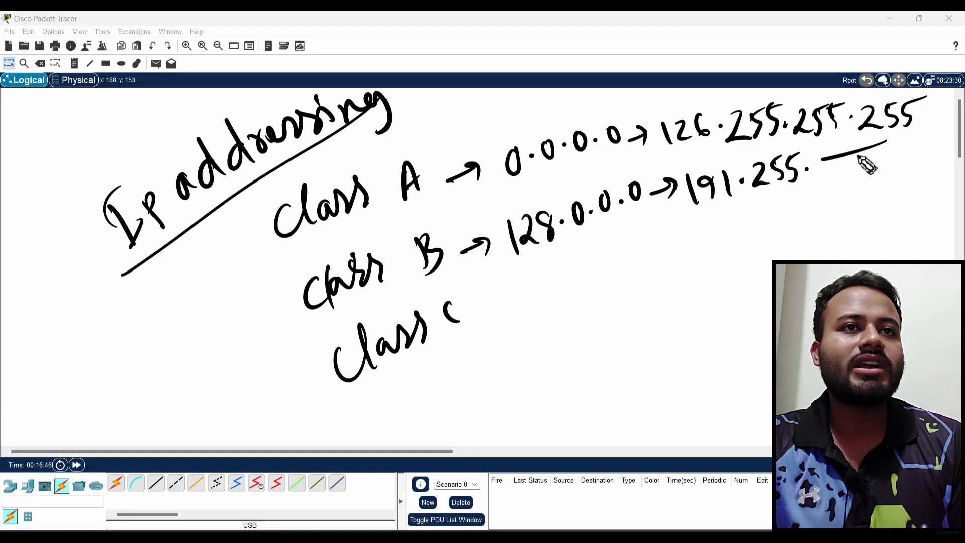
Handwrite the address range "192.0.0.0 → 223.255.255." beside Class C, ending it with a dash for the last octet
{"action": "left_click_drag", "start_coordinate": [475, 312], "coordinate": [502, 299]}
{"action": "left_click_drag", "start_coordinate": [491, 296], "coordinate": [501, 312]}
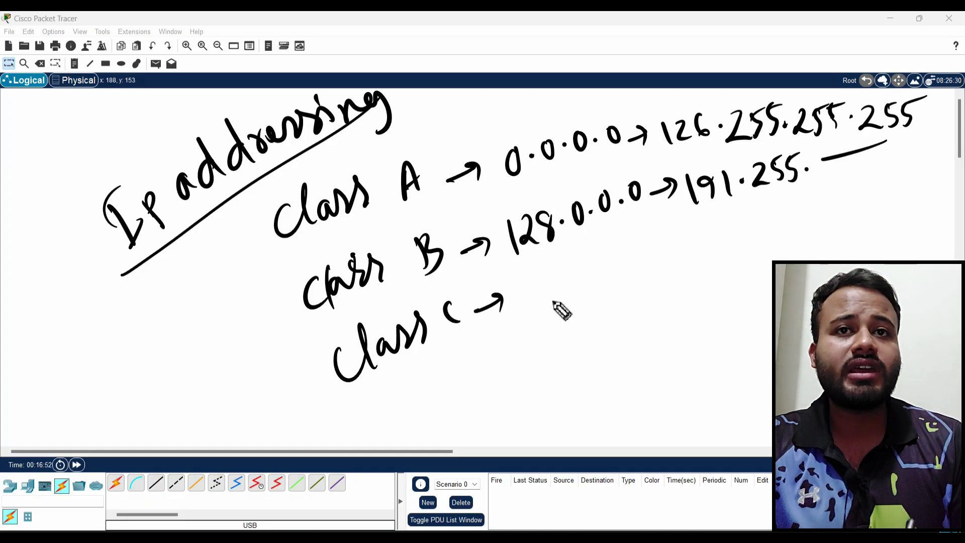
{"action": "left_click_drag", "start_coordinate": [528, 285], "coordinate": [539, 315]}
{"action": "left_click_drag", "start_coordinate": [558, 282], "coordinate": [552, 308]}
{"action": "mouse_move", "coordinate": [563, 279]}
{"action": "left_mouse_down"}
{"action": "mouse_move", "coordinate": [573, 299]}
{"action": "mouse_move", "coordinate": [631, 246]}
{"action": "mouse_move", "coordinate": [713, 234]}
{"action": "mouse_move", "coordinate": [747, 251]}
{"action": "mouse_move", "coordinate": [769, 225]}
{"action": "mouse_move", "coordinate": [818, 230]}
{"action": "left_mouse_up"}
{"action": "mouse_move", "coordinate": [853, 197]}
{"action": "left_mouse_down"}
{"action": "mouse_move", "coordinate": [836, 228]}
{"action": "mouse_move", "coordinate": [851, 205]}
{"action": "mouse_move", "coordinate": [900, 207]}
{"action": "mouse_move", "coordinate": [956, 169]}
{"action": "left_mouse_up"}
{"action": "left_click", "coordinate": [904, 190]}
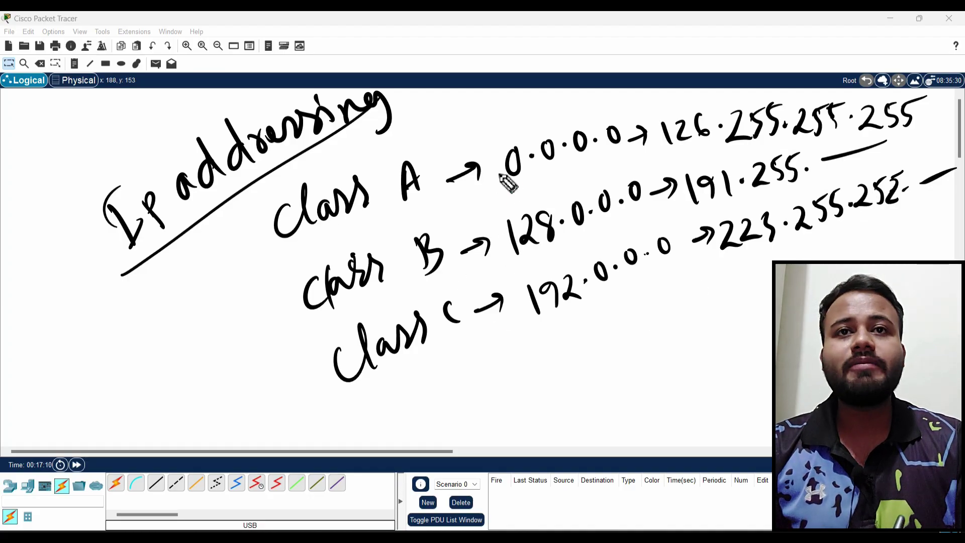
Outline Class A's starting address in blue and circle the first octets 126, 128, 191, 192 and 223
{"action": "left_click_drag", "start_coordinate": [497, 148], "coordinate": [530, 185]}
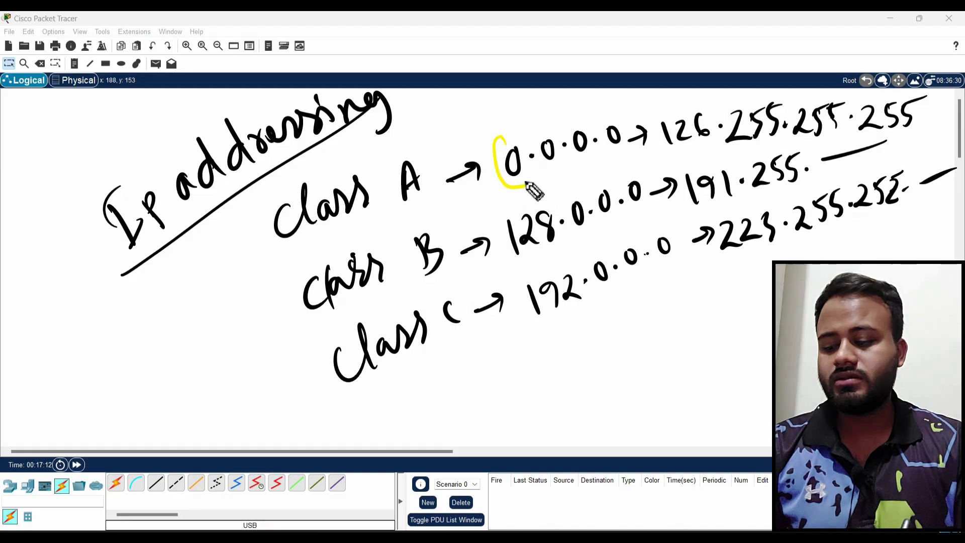
{"action": "mouse_move", "coordinate": [512, 133]}
{"action": "left_mouse_down"}
{"action": "mouse_move", "coordinate": [525, 186]}
{"action": "mouse_move", "coordinate": [625, 133]}
{"action": "left_mouse_up"}
{"action": "mouse_move", "coordinate": [664, 95]}
{"action": "left_mouse_down"}
{"action": "mouse_move", "coordinate": [663, 105]}
{"action": "mouse_move", "coordinate": [709, 125]}
{"action": "mouse_move", "coordinate": [653, 118]}
{"action": "left_mouse_up"}
{"action": "mouse_move", "coordinate": [513, 229]}
{"action": "left_mouse_down"}
{"action": "mouse_move", "coordinate": [544, 274]}
{"action": "mouse_move", "coordinate": [523, 219]}
{"action": "left_mouse_up"}
{"action": "mouse_move", "coordinate": [696, 173]}
{"action": "left_mouse_down"}
{"action": "mouse_move", "coordinate": [728, 186]}
{"action": "mouse_move", "coordinate": [724, 166]}
{"action": "left_mouse_up"}
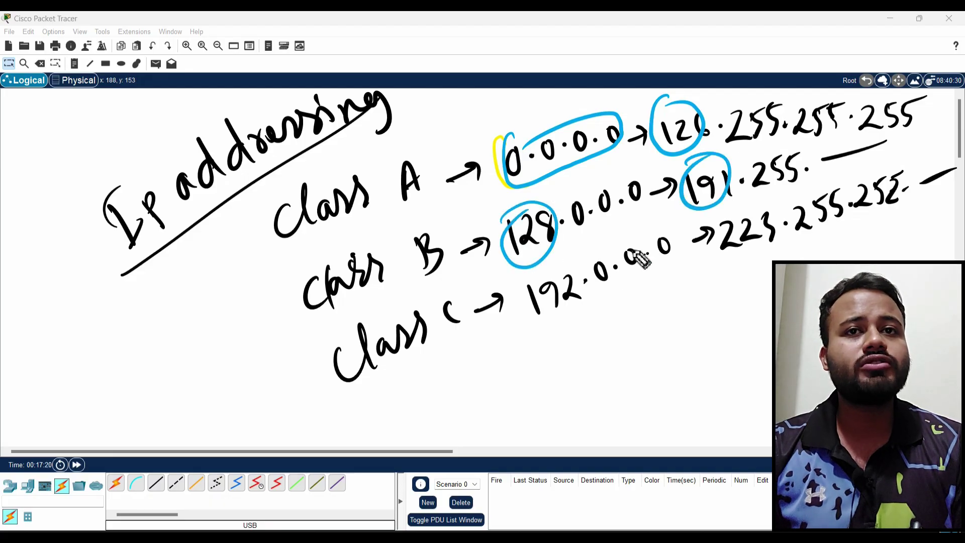
{"action": "mouse_move", "coordinate": [527, 289]}
{"action": "left_mouse_down"}
{"action": "mouse_move", "coordinate": [572, 316]}
{"action": "mouse_move", "coordinate": [530, 297]}
{"action": "left_mouse_up"}
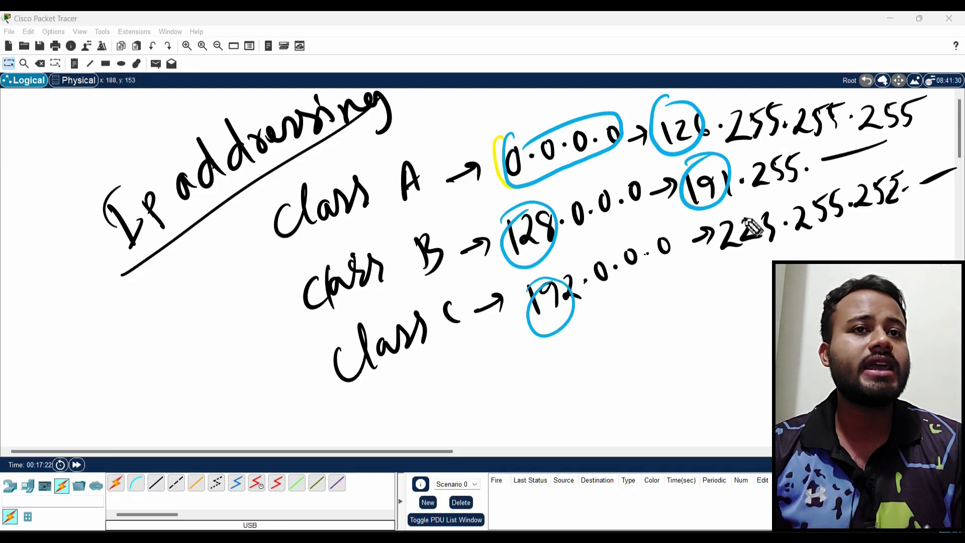
{"action": "mouse_move", "coordinate": [756, 221]}
{"action": "left_mouse_down"}
{"action": "mouse_move", "coordinate": [768, 227]}
{"action": "mouse_move", "coordinate": [755, 236]}
{"action": "left_mouse_up"}
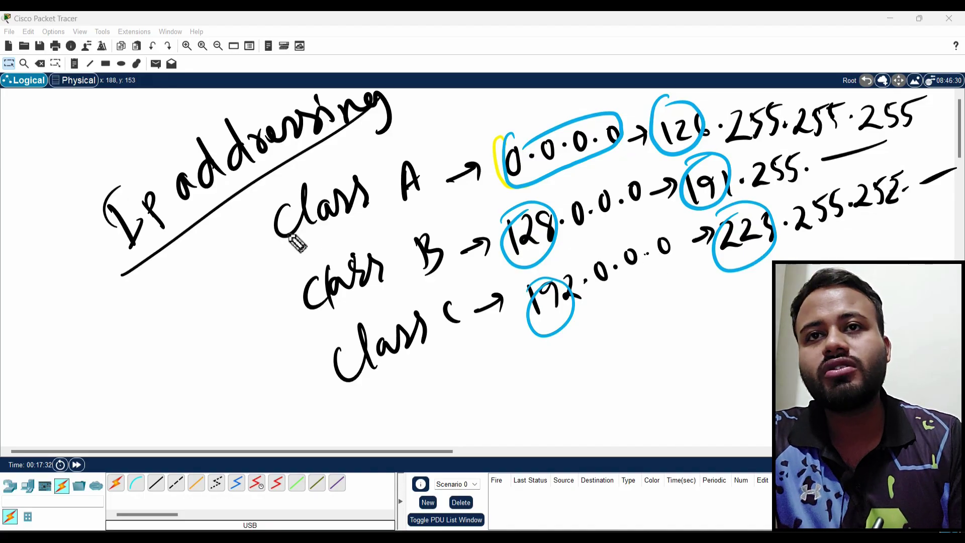
Point a blue arrow at Class A, label it "NHHH", and mark the four octets of 0.0.0.0 as N, H, H and H
{"action": "mouse_move", "coordinate": [239, 253]}
{"action": "left_mouse_down"}
{"action": "mouse_move", "coordinate": [261, 232]}
{"action": "mouse_move", "coordinate": [260, 240]}
{"action": "left_mouse_up"}
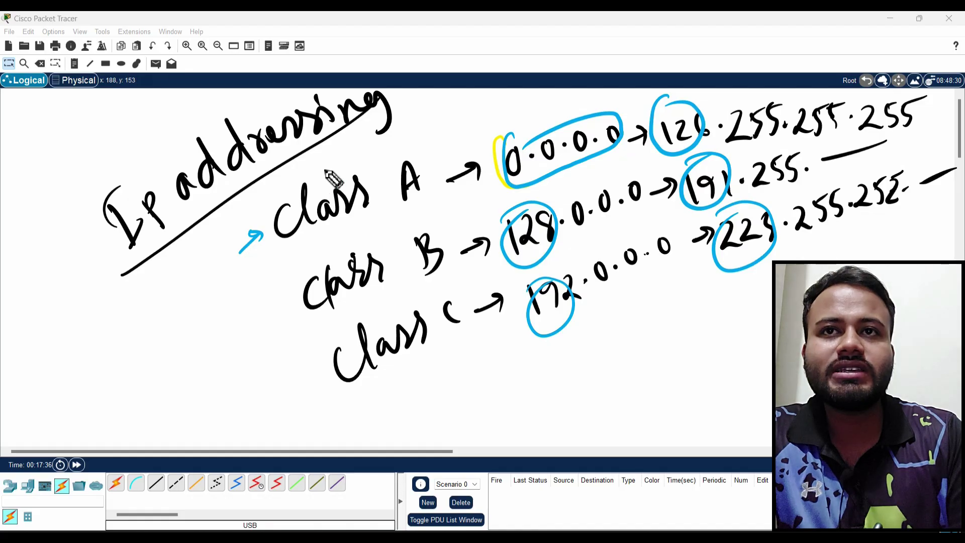
{"action": "mouse_move", "coordinate": [323, 182]}
{"action": "left_mouse_down"}
{"action": "mouse_move", "coordinate": [336, 158]}
{"action": "mouse_move", "coordinate": [349, 178]}
{"action": "mouse_move", "coordinate": [379, 154]}
{"action": "left_mouse_up"}
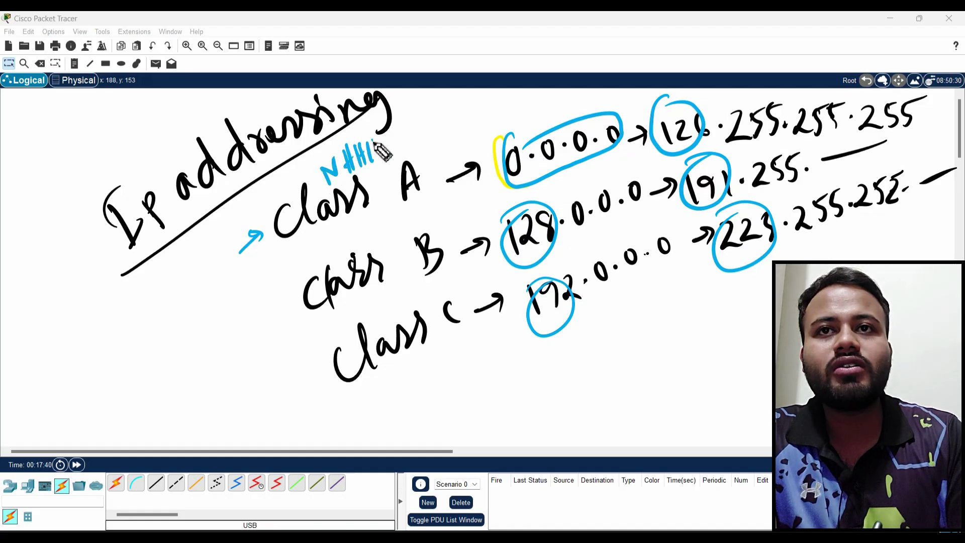
{"action": "mouse_move", "coordinate": [512, 160]}
{"action": "left_mouse_down"}
{"action": "mouse_move", "coordinate": [491, 113]}
{"action": "mouse_move", "coordinate": [503, 100]}
{"action": "left_mouse_up"}
{"action": "mouse_move", "coordinate": [544, 136]}
{"action": "left_mouse_down"}
{"action": "mouse_move", "coordinate": [543, 88]}
{"action": "mouse_move", "coordinate": [578, 123]}
{"action": "mouse_move", "coordinate": [562, 103]}
{"action": "mouse_move", "coordinate": [573, 82]}
{"action": "mouse_move", "coordinate": [603, 113]}
{"action": "mouse_move", "coordinate": [609, 81]}
{"action": "left_mouse_up"}
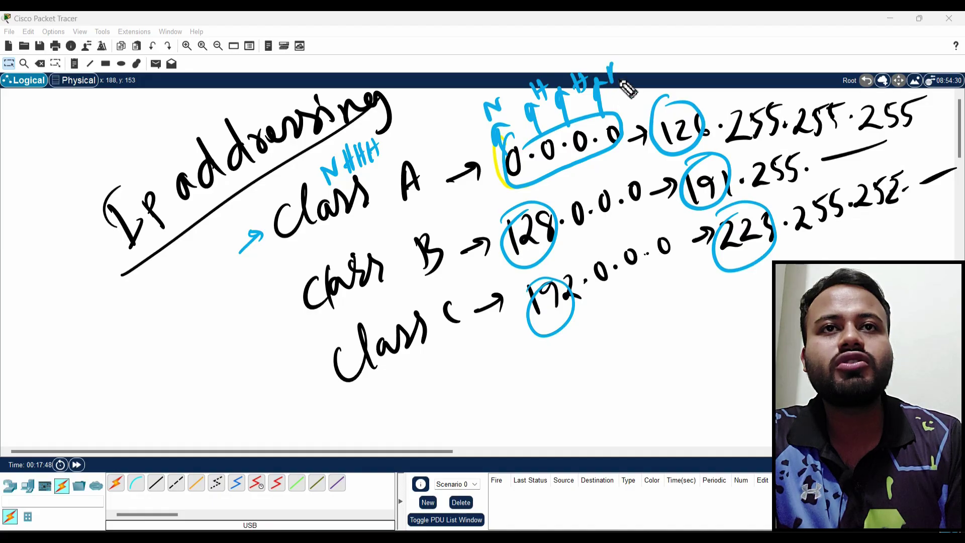
Label Class B "NNHH" and Class C "NNNH", marking the network and host octets of both starting addresses with N and H
{"action": "mouse_move", "coordinate": [324, 260]}
{"action": "left_mouse_down"}
{"action": "mouse_move", "coordinate": [375, 221]}
{"action": "mouse_move", "coordinate": [424, 222]}
{"action": "left_mouse_up"}
{"action": "mouse_move", "coordinate": [510, 265]}
{"action": "left_mouse_down"}
{"action": "mouse_move", "coordinate": [651, 198]}
{"action": "mouse_move", "coordinate": [627, 231]}
{"action": "mouse_move", "coordinate": [638, 223]}
{"action": "left_mouse_up"}
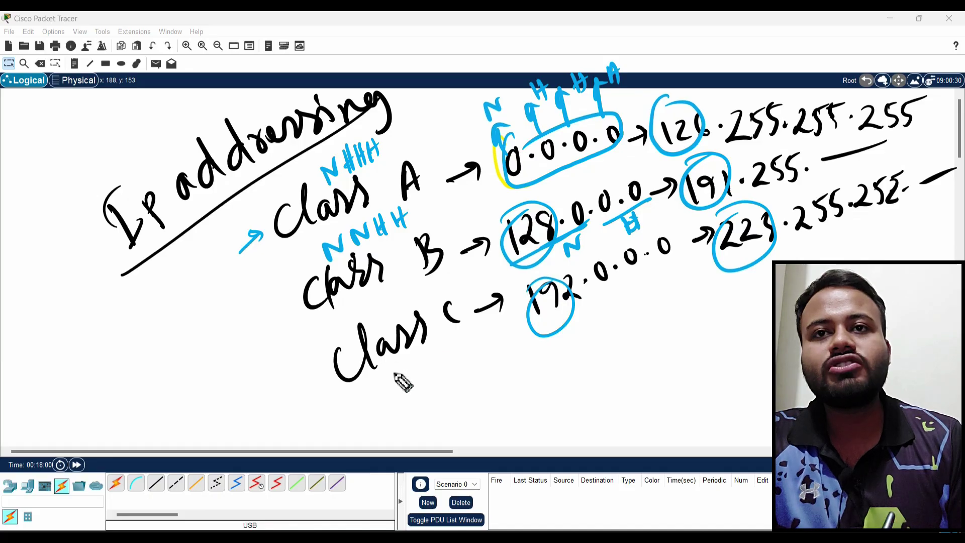
{"action": "mouse_move", "coordinate": [394, 376]}
{"action": "left_mouse_down"}
{"action": "mouse_move", "coordinate": [437, 361]}
{"action": "mouse_move", "coordinate": [445, 346]}
{"action": "left_mouse_up"}
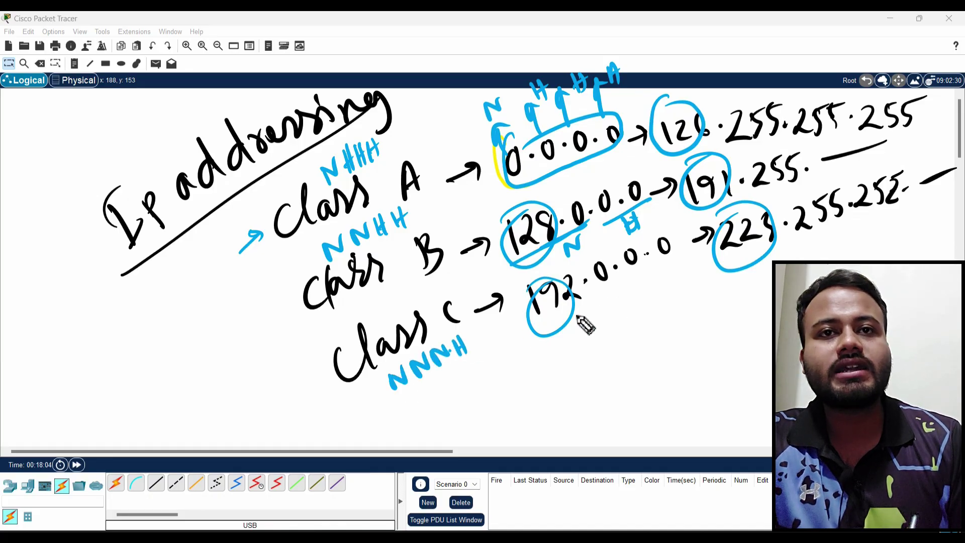
{"action": "mouse_move", "coordinate": [556, 335]}
{"action": "left_mouse_down"}
{"action": "mouse_move", "coordinate": [598, 319]}
{"action": "mouse_move", "coordinate": [656, 271]}
{"action": "left_mouse_up"}
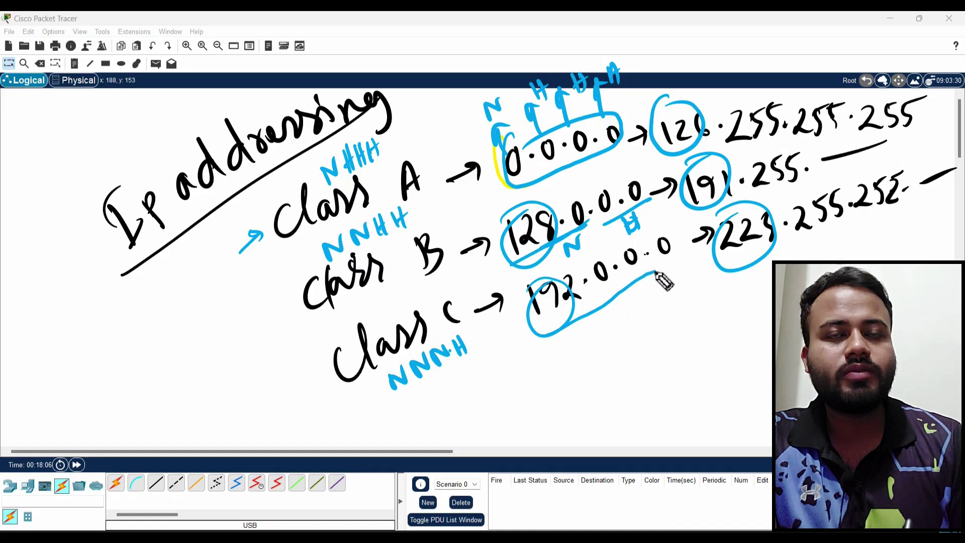
{"action": "left_click_drag", "start_coordinate": [614, 323], "coordinate": [624, 310]}
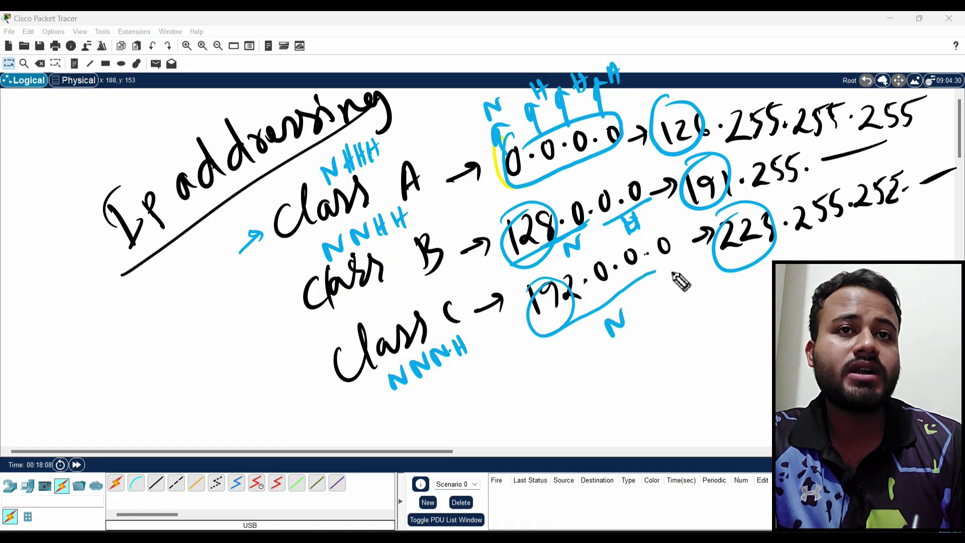
{"action": "left_click_drag", "start_coordinate": [674, 272], "coordinate": [698, 310]}
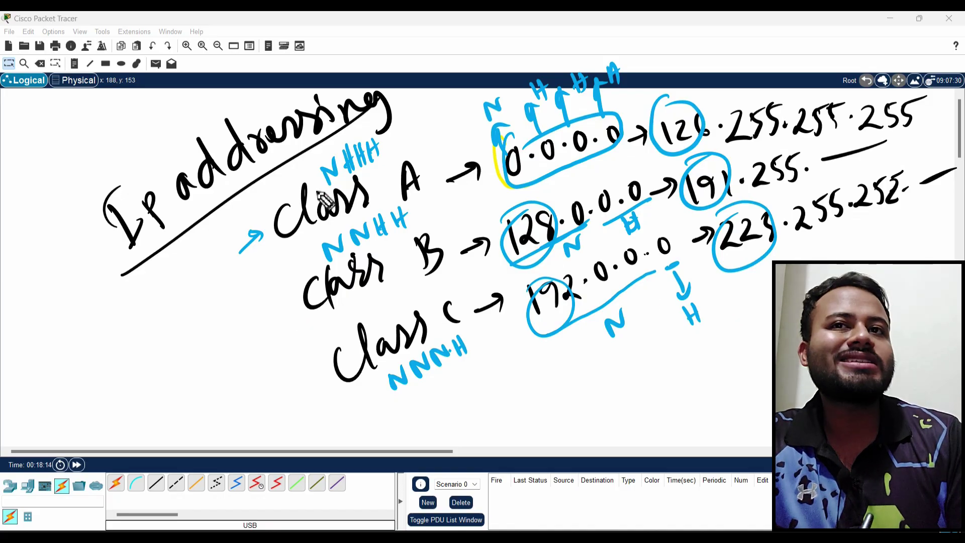
Start arrow notes for N and H, and handwrite the masks 255.0.0.0, 255.255.0.0 and 255.255.255.0 beside Classes A, B and C
{"action": "mouse_move", "coordinate": [700, 351]}
{"action": "left_mouse_down"}
{"action": "mouse_move", "coordinate": [707, 372]}
{"action": "mouse_move", "coordinate": [721, 349]}
{"action": "mouse_move", "coordinate": [743, 351]}
{"action": "left_mouse_up"}
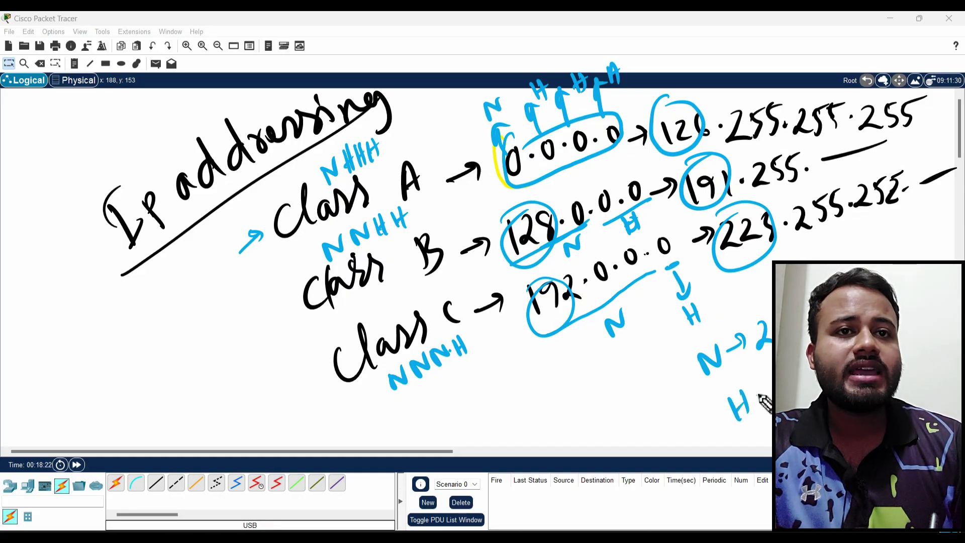
{"action": "left_click_drag", "start_coordinate": [752, 400], "coordinate": [769, 386]}
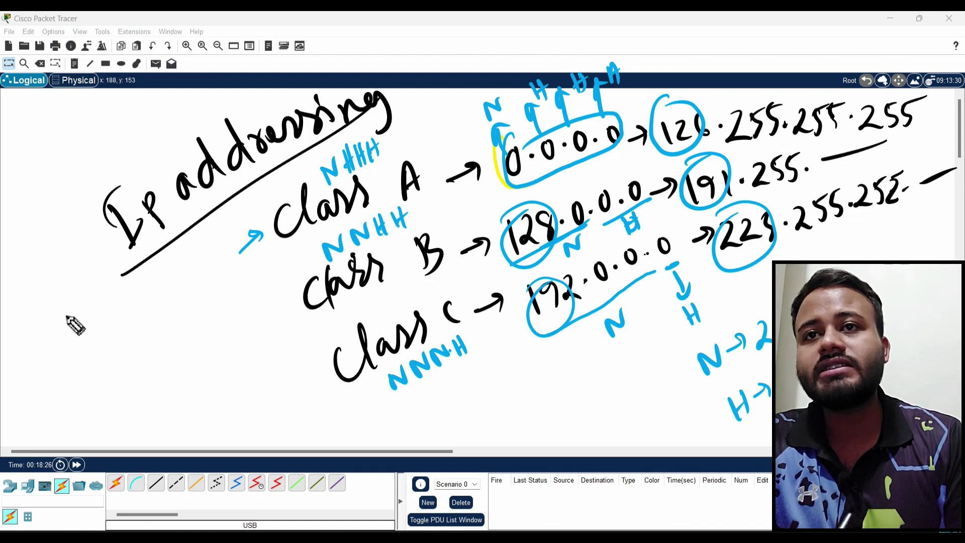
{"action": "mouse_move", "coordinate": [85, 322]}
{"action": "left_mouse_down"}
{"action": "mouse_move", "coordinate": [101, 345]}
{"action": "mouse_move", "coordinate": [122, 339]}
{"action": "mouse_move", "coordinate": [144, 296]}
{"action": "mouse_move", "coordinate": [168, 288]}
{"action": "mouse_move", "coordinate": [192, 261]}
{"action": "left_mouse_up"}
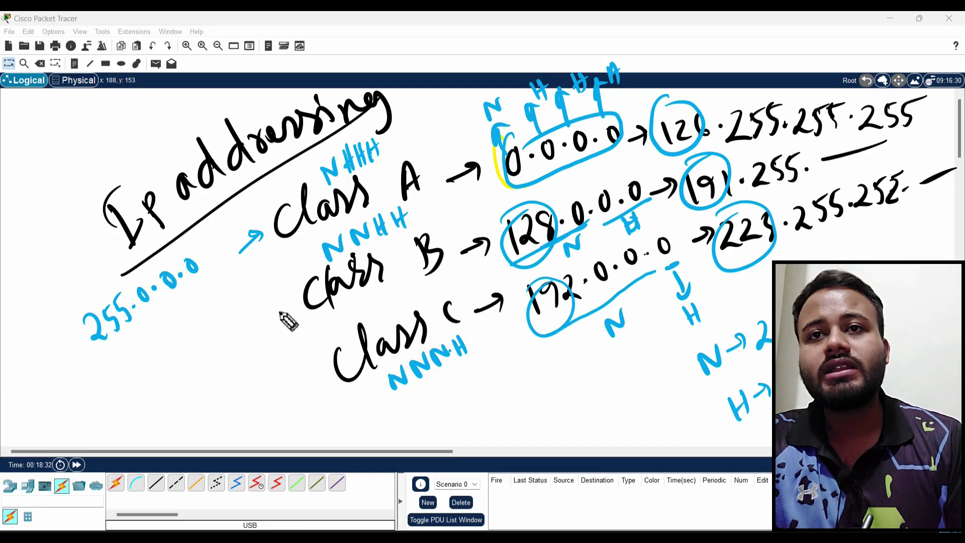
{"action": "left_click_drag", "start_coordinate": [279, 310], "coordinate": [256, 336]}
{"action": "left_click_drag", "start_coordinate": [254, 322], "coordinate": [272, 333]}
{"action": "mouse_move", "coordinate": [100, 374]}
{"action": "left_mouse_down"}
{"action": "mouse_move", "coordinate": [113, 398]}
{"action": "mouse_move", "coordinate": [124, 363]}
{"action": "mouse_move", "coordinate": [168, 367]}
{"action": "mouse_move", "coordinate": [187, 329]}
{"action": "mouse_move", "coordinate": [208, 333]}
{"action": "mouse_move", "coordinate": [246, 308]}
{"action": "left_mouse_up"}
{"action": "left_click_drag", "start_coordinate": [320, 371], "coordinate": [293, 388]}
{"action": "mouse_move", "coordinate": [136, 437]}
{"action": "left_mouse_down"}
{"action": "mouse_move", "coordinate": [150, 447]}
{"action": "mouse_move", "coordinate": [173, 413]}
{"action": "mouse_move", "coordinate": [203, 416]}
{"action": "mouse_move", "coordinate": [225, 373]}
{"action": "mouse_move", "coordinate": [265, 369]}
{"action": "mouse_move", "coordinate": [277, 352]}
{"action": "mouse_move", "coordinate": [308, 347]}
{"action": "mouse_move", "coordinate": [287, 362]}
{"action": "left_mouse_up"}
{"action": "left_click", "coordinate": [232, 386]}
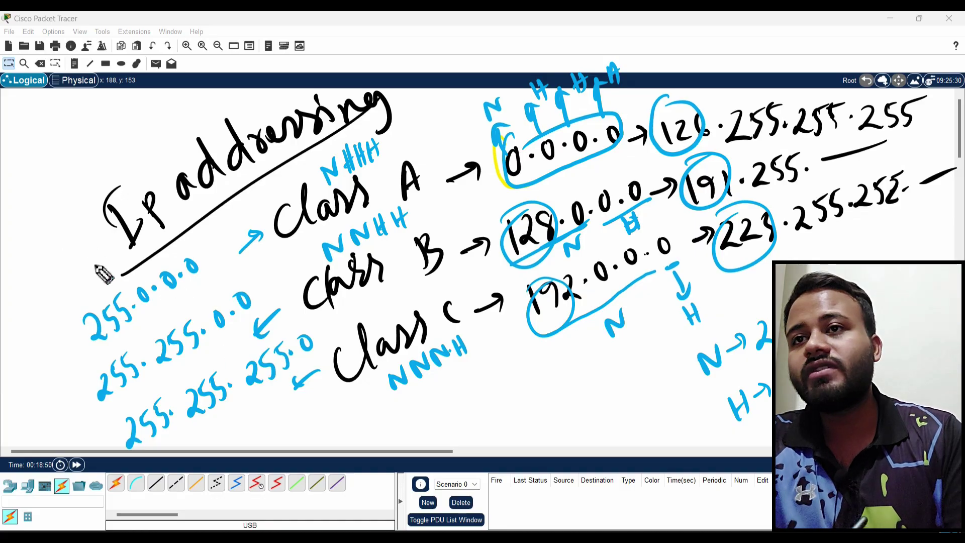
Handwrite "subnet mask" in black beside the three masks, and clear all the annotations
{"action": "left_click_drag", "start_coordinate": [26, 338], "coordinate": [98, 241]}
{"action": "mouse_move", "coordinate": [47, 352]}
{"action": "left_mouse_down"}
{"action": "mouse_move", "coordinate": [121, 269]}
{"action": "mouse_move", "coordinate": [109, 269]}
{"action": "left_mouse_up"}
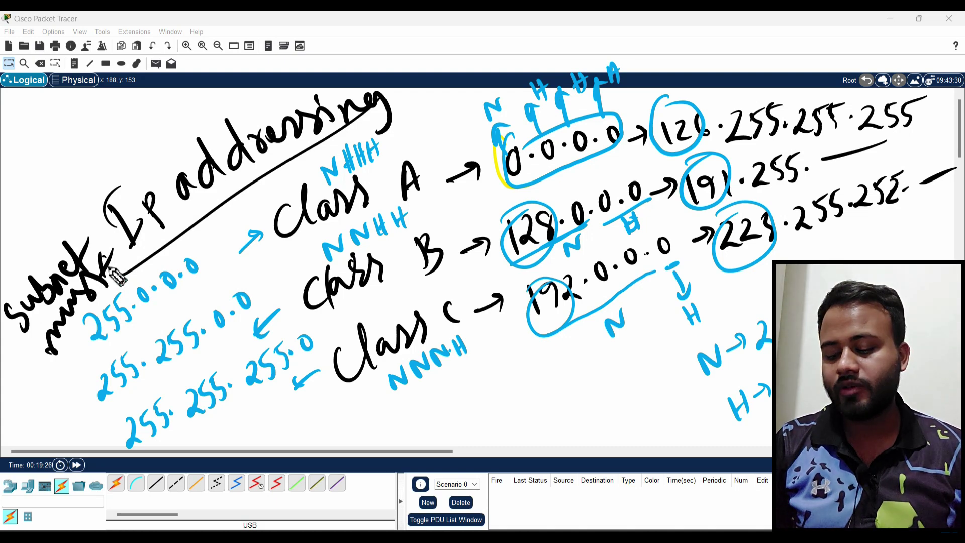
{"action": "key", "text": "e"}
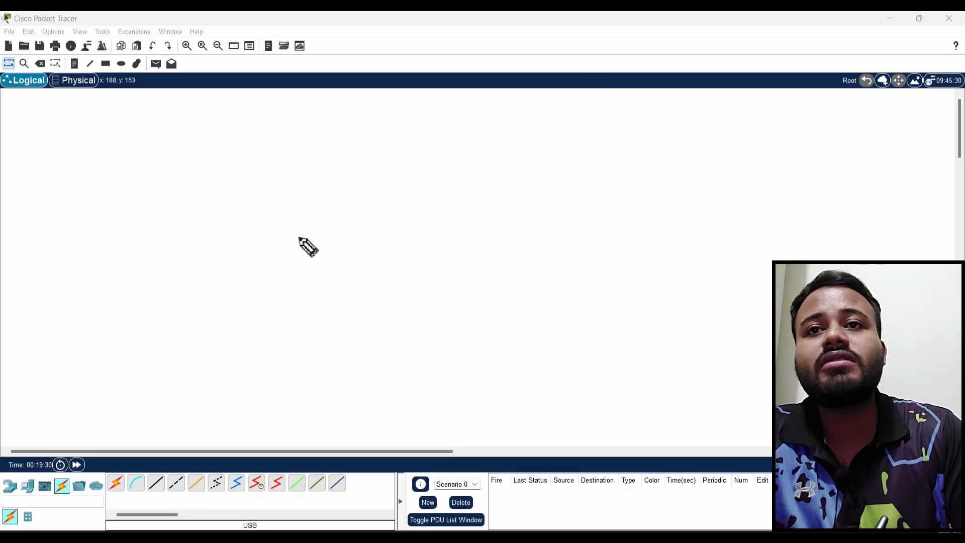
Handwrite the heading "LAN" on the blank canvas and underline it
{"action": "mouse_move", "coordinate": [260, 215]}
{"action": "left_mouse_down"}
{"action": "mouse_move", "coordinate": [300, 246]}
{"action": "mouse_move", "coordinate": [306, 211]}
{"action": "mouse_move", "coordinate": [335, 201]}
{"action": "left_mouse_up"}
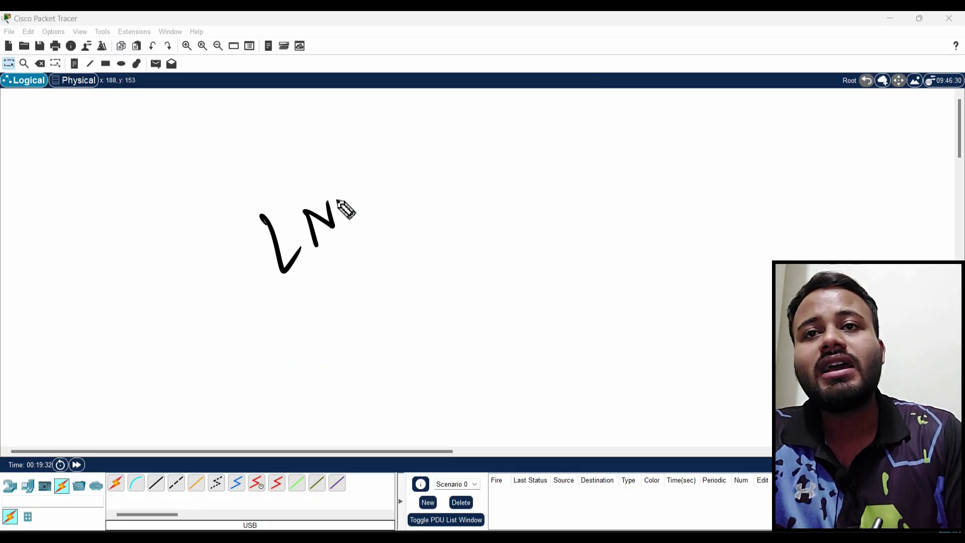
{"action": "left_click_drag", "start_coordinate": [288, 221], "coordinate": [302, 241]}
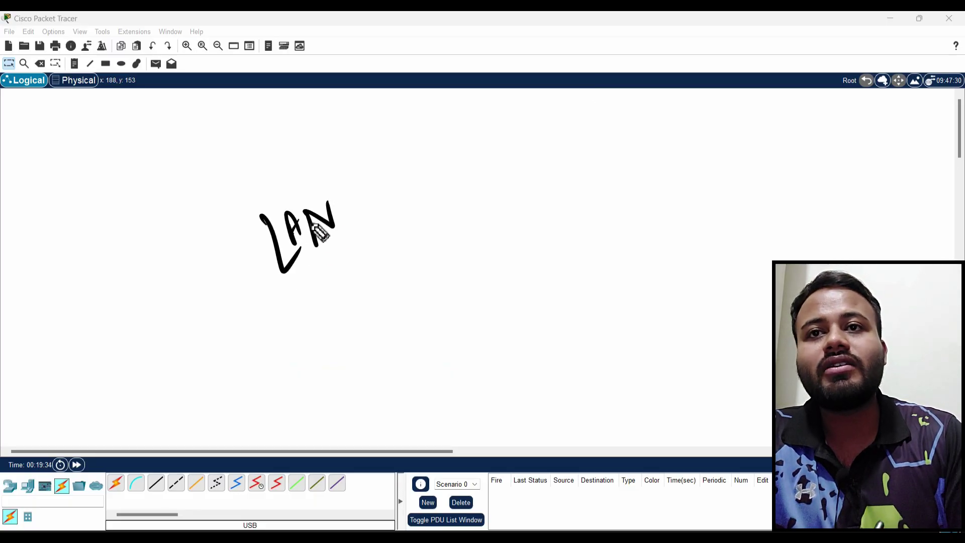
{"action": "left_click_drag", "start_coordinate": [271, 302], "coordinate": [362, 206]}
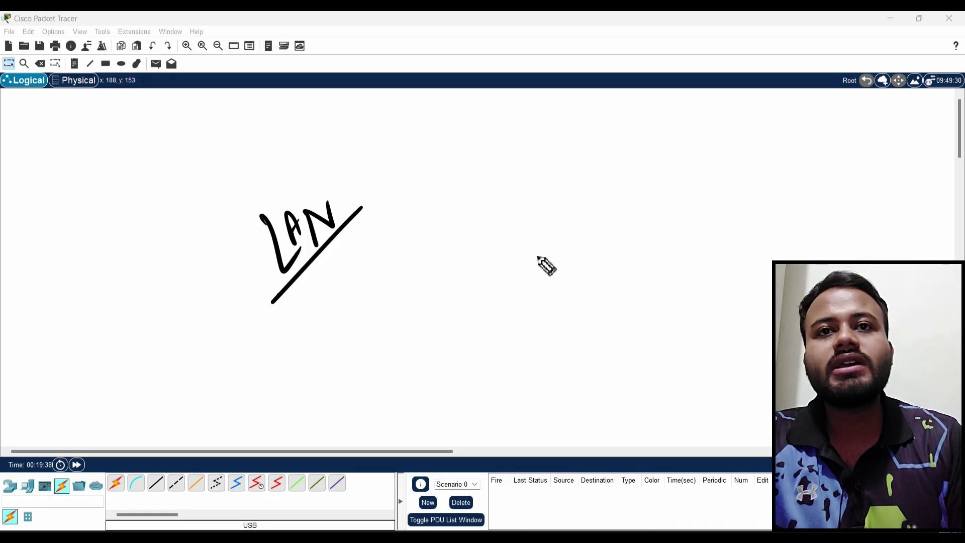
Sketch a boxed "Hub" to the right of the LAN heading, with lines leading out to three handwritten "PC" labels
{"action": "mouse_move", "coordinate": [513, 252]}
{"action": "left_mouse_down"}
{"action": "mouse_move", "coordinate": [553, 279]}
{"action": "mouse_move", "coordinate": [565, 271]}
{"action": "mouse_move", "coordinate": [543, 272]}
{"action": "left_mouse_up"}
{"action": "mouse_move", "coordinate": [532, 272]}
{"action": "left_mouse_down"}
{"action": "mouse_move", "coordinate": [633, 213]}
{"action": "mouse_move", "coordinate": [659, 214]}
{"action": "left_mouse_up"}
{"action": "mouse_move", "coordinate": [544, 315]}
{"action": "left_mouse_down"}
{"action": "mouse_move", "coordinate": [564, 333]}
{"action": "mouse_move", "coordinate": [583, 384]}
{"action": "left_mouse_up"}
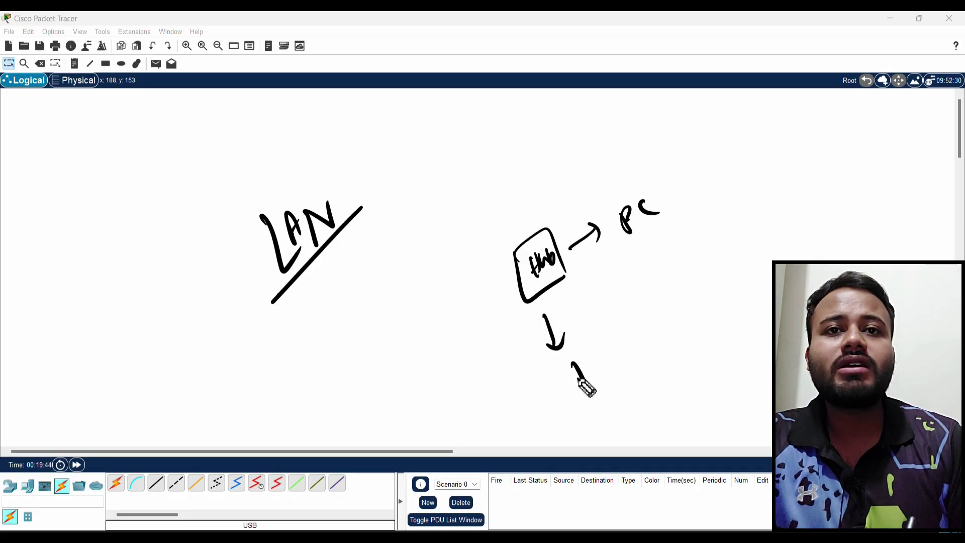
{"action": "left_click_drag", "start_coordinate": [606, 348], "coordinate": [610, 355]}
{"action": "left_click_drag", "start_coordinate": [468, 294], "coordinate": [446, 305]}
{"action": "left_click_drag", "start_coordinate": [487, 281], "coordinate": [468, 294]}
{"action": "mouse_move", "coordinate": [395, 323]}
{"action": "left_mouse_down"}
{"action": "mouse_move", "coordinate": [409, 355]}
{"action": "mouse_move", "coordinate": [415, 318]}
{"action": "left_mouse_up"}
{"action": "left_click_drag", "start_coordinate": [415, 322], "coordinate": [427, 331]}
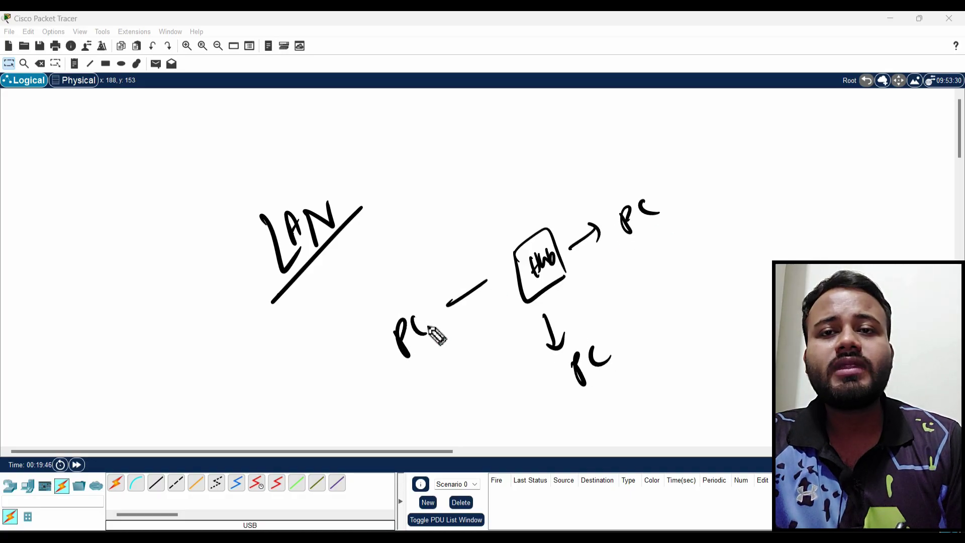
Add three more "PC" labels around the hub, two above and one below, and finish the left PC's arrowhead
{"action": "mouse_move", "coordinate": [523, 238]}
{"action": "left_mouse_down"}
{"action": "mouse_move", "coordinate": [498, 192]}
{"action": "mouse_move", "coordinate": [515, 202]}
{"action": "left_mouse_up"}
{"action": "mouse_move", "coordinate": [501, 153]}
{"action": "left_mouse_down"}
{"action": "mouse_move", "coordinate": [515, 178]}
{"action": "mouse_move", "coordinate": [522, 150]}
{"action": "left_mouse_up"}
{"action": "left_click_drag", "start_coordinate": [537, 148], "coordinate": [538, 160]}
{"action": "left_click_drag", "start_coordinate": [445, 285], "coordinate": [453, 304]}
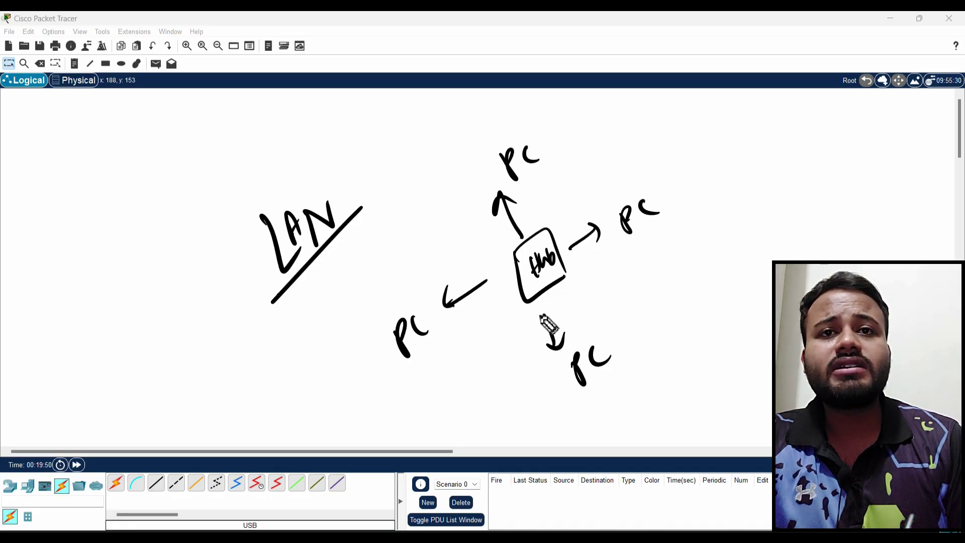
{"action": "left_click_drag", "start_coordinate": [552, 230], "coordinate": [569, 211]}
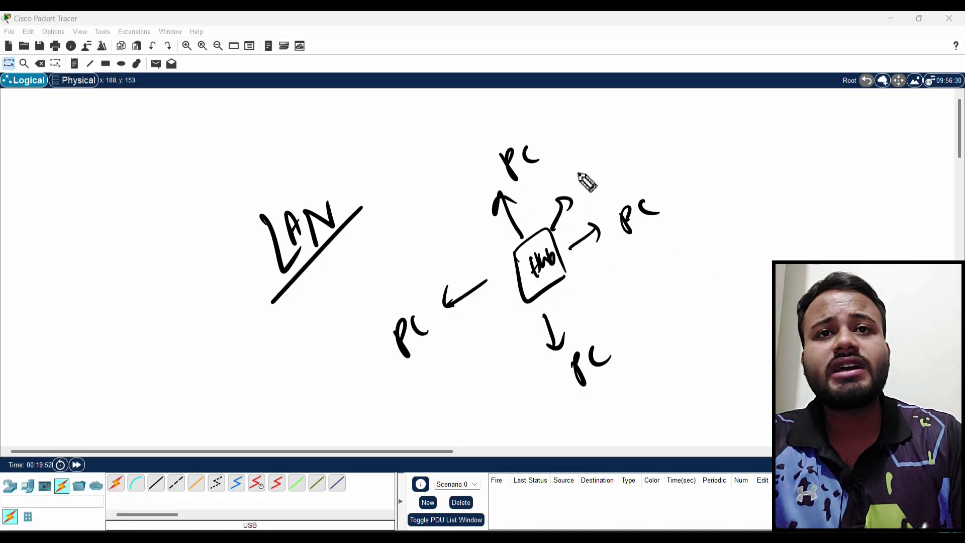
{"action": "left_click_drag", "start_coordinate": [579, 170], "coordinate": [592, 189]}
{"action": "left_click_drag", "start_coordinate": [593, 162], "coordinate": [609, 166]}
{"action": "left_click_drag", "start_coordinate": [517, 311], "coordinate": [505, 355]}
{"action": "mouse_move", "coordinate": [481, 386]}
{"action": "left_mouse_down"}
{"action": "mouse_move", "coordinate": [487, 416]}
{"action": "mouse_move", "coordinate": [510, 402]}
{"action": "left_mouse_up"}
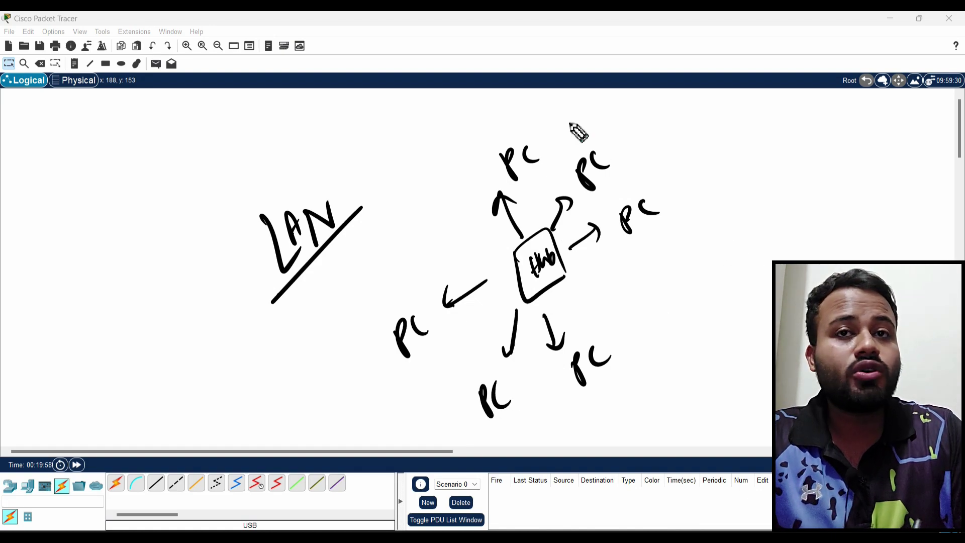
Enclose the hub and PCs in a wavy outline, and handwrite a circled "IP Same" note beside it
{"action": "mouse_move", "coordinate": [522, 120]}
{"action": "left_mouse_down"}
{"action": "mouse_move", "coordinate": [497, 137]}
{"action": "mouse_move", "coordinate": [387, 276]}
{"action": "mouse_move", "coordinate": [371, 387]}
{"action": "mouse_move", "coordinate": [500, 430]}
{"action": "mouse_move", "coordinate": [628, 387]}
{"action": "mouse_move", "coordinate": [710, 250]}
{"action": "mouse_move", "coordinate": [651, 133]}
{"action": "mouse_move", "coordinate": [569, 115]}
{"action": "mouse_move", "coordinate": [515, 124]}
{"action": "left_mouse_up"}
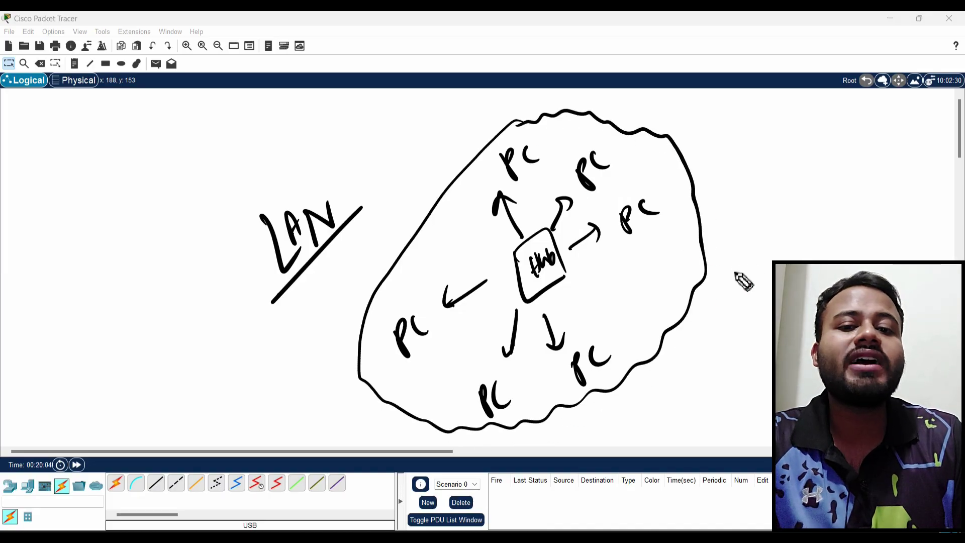
{"action": "mouse_move", "coordinate": [735, 193]}
{"action": "left_mouse_down"}
{"action": "mouse_move", "coordinate": [743, 228]}
{"action": "mouse_move", "coordinate": [731, 206]}
{"action": "left_mouse_up"}
{"action": "left_click_drag", "start_coordinate": [741, 230], "coordinate": [765, 215]}
{"action": "left_click_drag", "start_coordinate": [753, 187], "coordinate": [760, 200]}
{"action": "mouse_move", "coordinate": [820, 168]}
{"action": "left_mouse_down"}
{"action": "mouse_move", "coordinate": [809, 201]}
{"action": "mouse_move", "coordinate": [877, 170]}
{"action": "left_mouse_up"}
{"action": "mouse_move", "coordinate": [850, 127]}
{"action": "left_mouse_down"}
{"action": "mouse_move", "coordinate": [873, 132]}
{"action": "mouse_move", "coordinate": [741, 251]}
{"action": "mouse_move", "coordinate": [867, 160]}
{"action": "mouse_move", "coordinate": [836, 142]}
{"action": "left_mouse_up"}
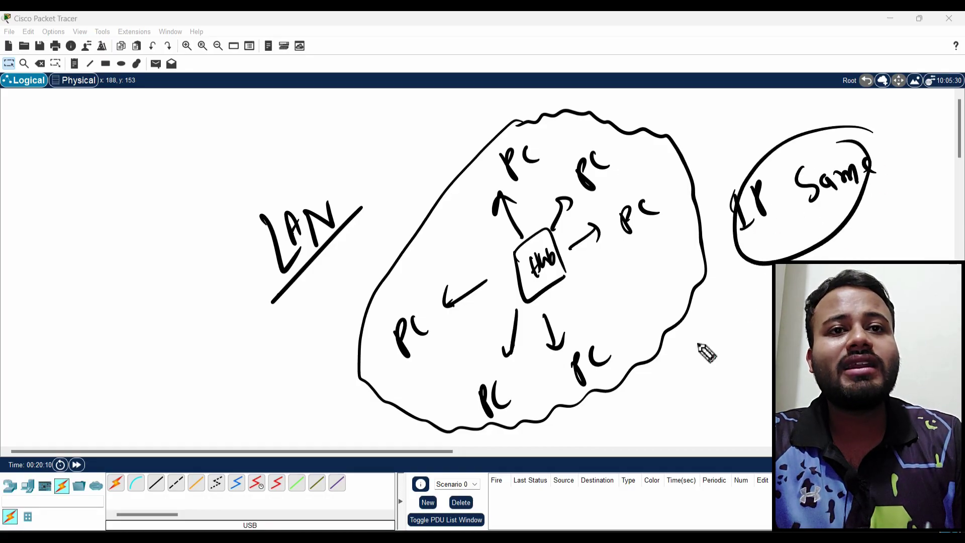
Handwrite "LAN → IP Same" below the circled note and underline its last word
{"action": "mouse_move", "coordinate": [690, 330]}
{"action": "left_mouse_down"}
{"action": "mouse_move", "coordinate": [713, 350]}
{"action": "mouse_move", "coordinate": [728, 327]}
{"action": "mouse_move", "coordinate": [754, 341]}
{"action": "mouse_move", "coordinate": [767, 322]}
{"action": "mouse_move", "coordinate": [766, 298]}
{"action": "mouse_move", "coordinate": [803, 294]}
{"action": "left_mouse_up"}
{"action": "left_click_drag", "start_coordinate": [793, 289], "coordinate": [794, 303]}
{"action": "mouse_move", "coordinate": [806, 282]}
{"action": "left_mouse_down"}
{"action": "mouse_move", "coordinate": [808, 304]}
{"action": "mouse_move", "coordinate": [817, 276]}
{"action": "mouse_move", "coordinate": [814, 298]}
{"action": "left_mouse_up"}
{"action": "mouse_move", "coordinate": [854, 263]}
{"action": "left_mouse_down"}
{"action": "mouse_move", "coordinate": [840, 267]}
{"action": "mouse_move", "coordinate": [861, 295]}
{"action": "mouse_move", "coordinate": [879, 274]}
{"action": "mouse_move", "coordinate": [917, 257]}
{"action": "mouse_move", "coordinate": [883, 313]}
{"action": "left_mouse_up"}
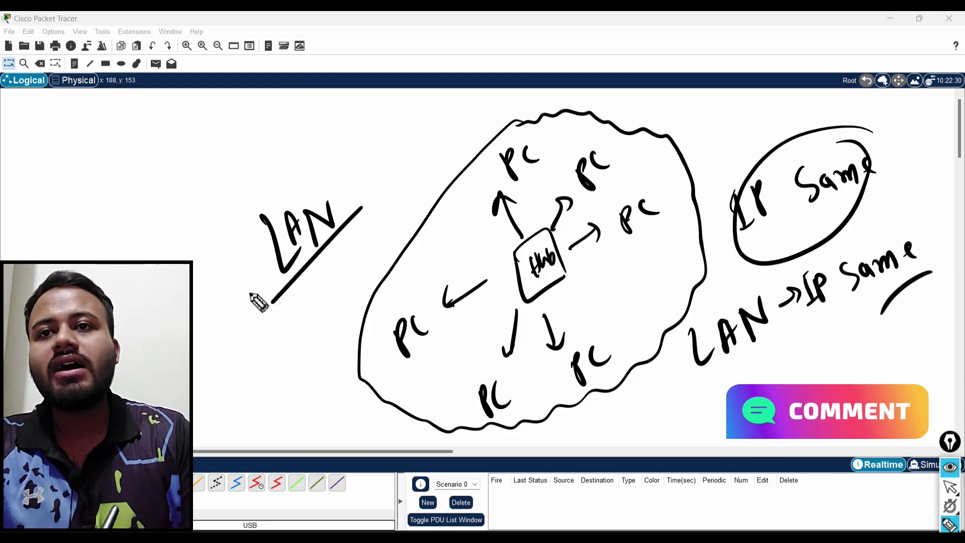
Handwrite "PC1 → 192.168.10.1" with its network part underlined, and start a "PC2 →" line below it
{"action": "left_click_drag", "start_coordinate": [72, 205], "coordinate": [93, 240]}
{"action": "left_click_drag", "start_coordinate": [73, 205], "coordinate": [83, 222]}
{"action": "mouse_move", "coordinate": [99, 189]}
{"action": "left_mouse_down"}
{"action": "mouse_move", "coordinate": [106, 206]}
{"action": "mouse_move", "coordinate": [118, 188]}
{"action": "mouse_move", "coordinate": [125, 206]}
{"action": "mouse_move", "coordinate": [167, 159]}
{"action": "mouse_move", "coordinate": [185, 155]}
{"action": "mouse_move", "coordinate": [205, 168]}
{"action": "mouse_move", "coordinate": [301, 112]}
{"action": "mouse_move", "coordinate": [318, 121]}
{"action": "mouse_move", "coordinate": [327, 104]}
{"action": "mouse_move", "coordinate": [332, 118]}
{"action": "mouse_move", "coordinate": [385, 104]}
{"action": "left_mouse_up"}
{"action": "left_click", "coordinate": [369, 102]}
{"action": "mouse_move", "coordinate": [115, 267]}
{"action": "left_mouse_down"}
{"action": "mouse_move", "coordinate": [168, 243]}
{"action": "mouse_move", "coordinate": [188, 258]}
{"action": "mouse_move", "coordinate": [200, 219]}
{"action": "left_mouse_up"}
{"action": "left_click_drag", "start_coordinate": [200, 185], "coordinate": [334, 115]}
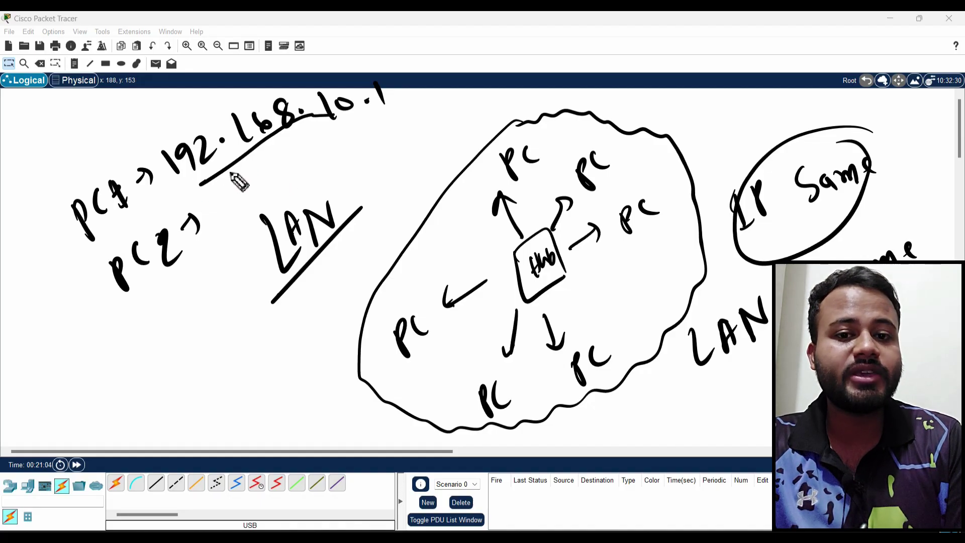
Handwrite and underline "192.168.10." for PC2, and circle PC1's last octet with arrows to "H" and a circled "255"
{"action": "left_click_drag", "start_coordinate": [214, 199], "coordinate": [239, 224]}
{"action": "mouse_move", "coordinate": [240, 190]}
{"action": "left_mouse_down"}
{"action": "mouse_move", "coordinate": [290, 185]}
{"action": "mouse_move", "coordinate": [310, 159]}
{"action": "mouse_move", "coordinate": [324, 175]}
{"action": "mouse_move", "coordinate": [386, 132]}
{"action": "mouse_move", "coordinate": [377, 70]}
{"action": "mouse_move", "coordinate": [459, 71]}
{"action": "left_mouse_up"}
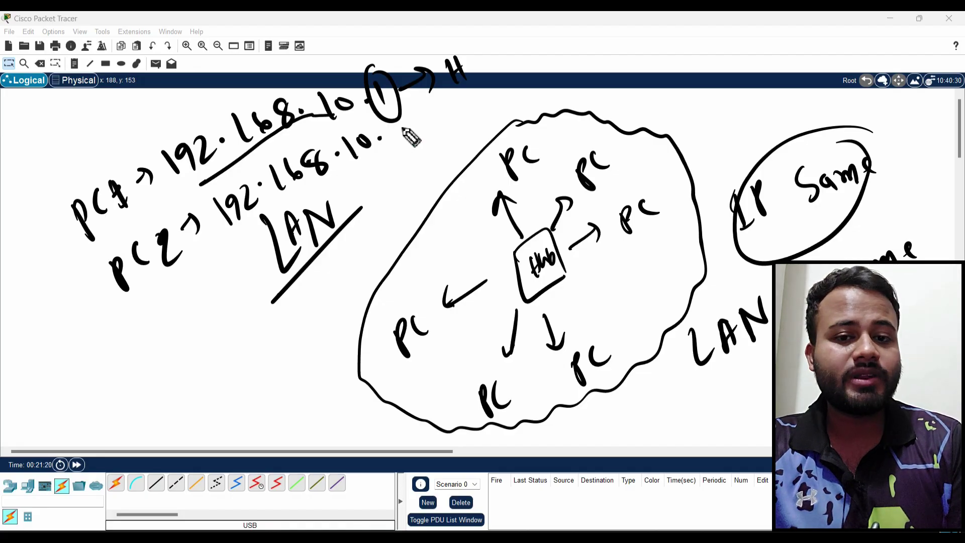
{"action": "mouse_move", "coordinate": [401, 122]}
{"action": "left_mouse_down"}
{"action": "mouse_move", "coordinate": [409, 162]}
{"action": "mouse_move", "coordinate": [458, 150]}
{"action": "mouse_move", "coordinate": [477, 126]}
{"action": "mouse_move", "coordinate": [463, 137]}
{"action": "mouse_move", "coordinate": [469, 98]}
{"action": "left_mouse_up"}
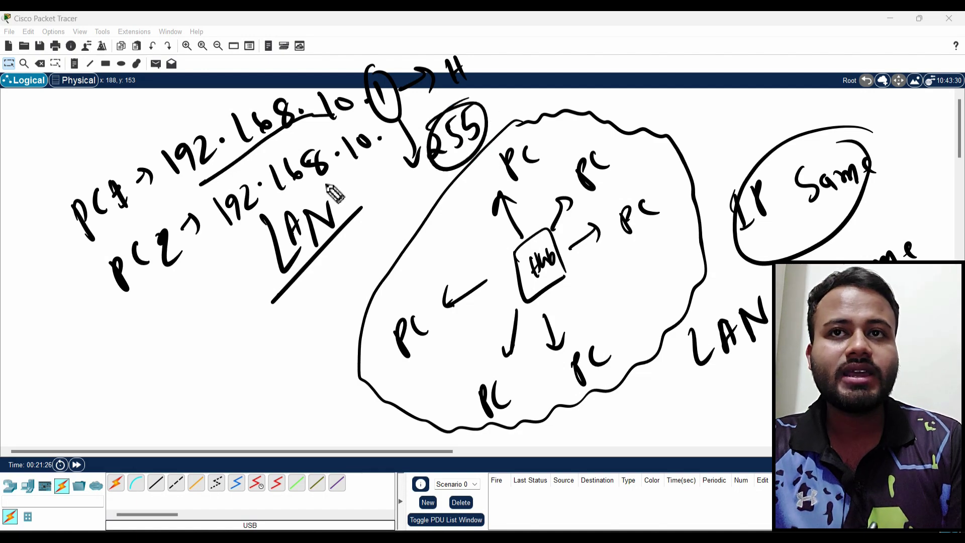
{"action": "left_click_drag", "start_coordinate": [385, 169], "coordinate": [274, 241]}
{"action": "mouse_move", "coordinate": [274, 242]}
{"action": "left_mouse_down"}
{"action": "mouse_move", "coordinate": [390, 163]}
{"action": "mouse_move", "coordinate": [254, 241]}
{"action": "left_mouse_up"}
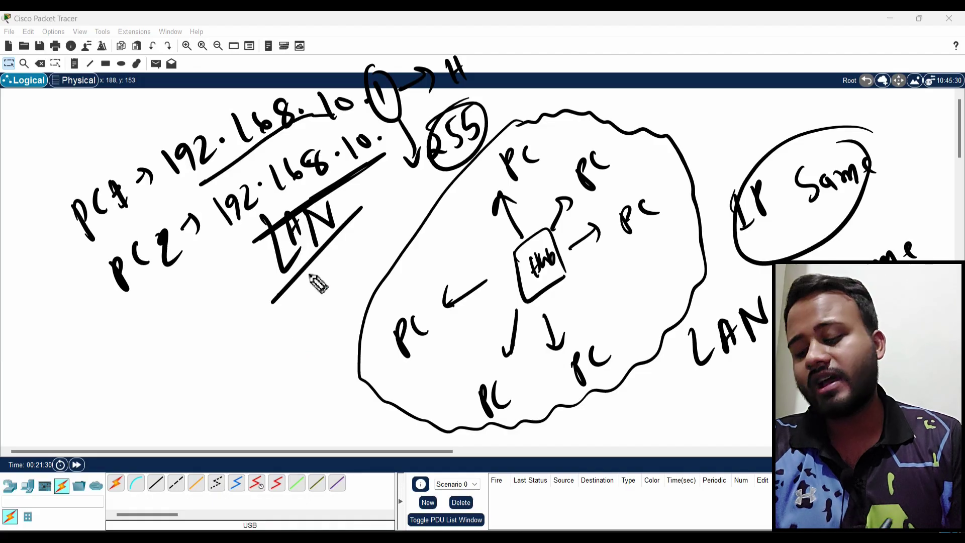
Clear the annotations and handwrite an underlined "10.0.0.1" with an underlined "Class A" heading above it
{"action": "key", "text": "ctrl+shift+6"}
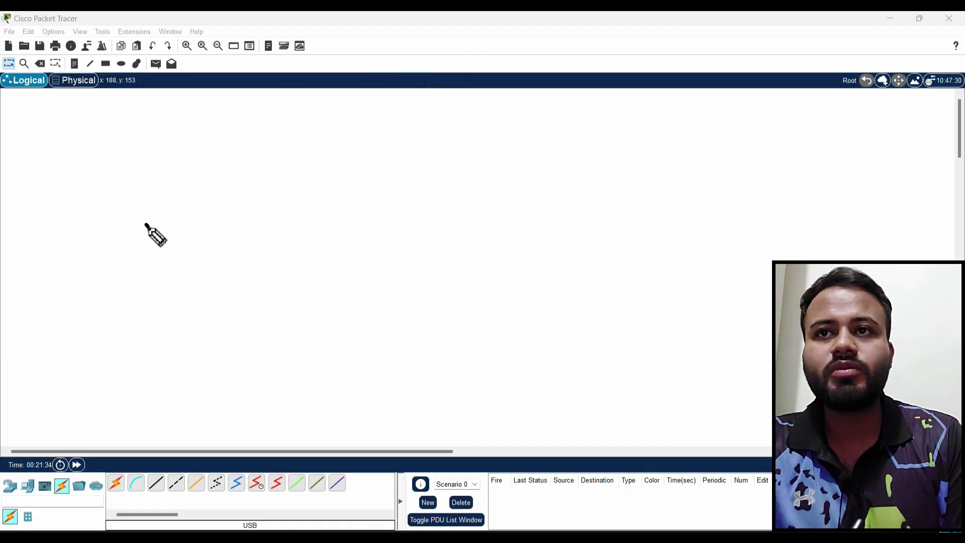
{"action": "mouse_move", "coordinate": [147, 225]}
{"action": "left_mouse_down"}
{"action": "mouse_move", "coordinate": [194, 226]}
{"action": "mouse_move", "coordinate": [252, 209]}
{"action": "mouse_move", "coordinate": [273, 170]}
{"action": "mouse_move", "coordinate": [281, 174]}
{"action": "left_mouse_up"}
{"action": "left_click", "coordinate": [300, 149]}
{"action": "left_click_drag", "start_coordinate": [318, 131], "coordinate": [339, 167]}
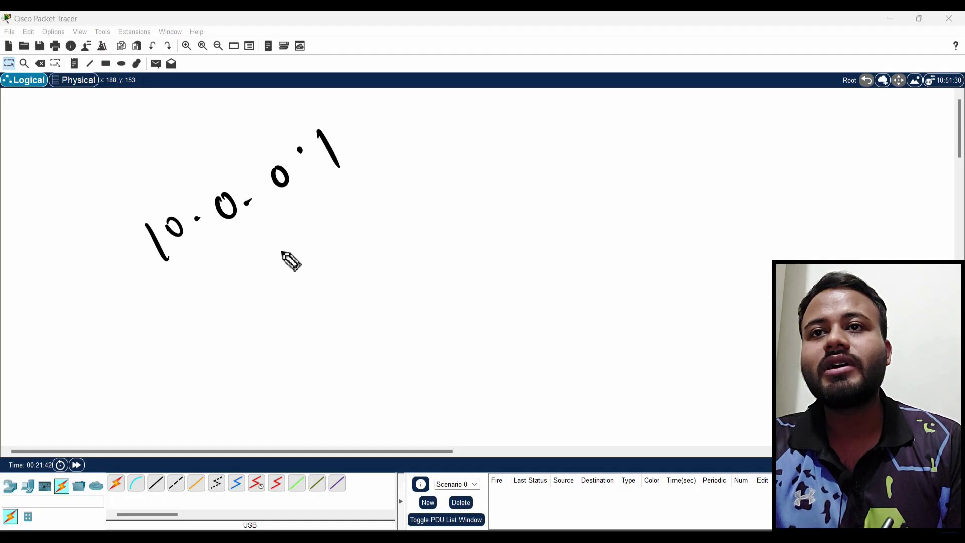
{"action": "left_click_drag", "start_coordinate": [166, 302], "coordinate": [354, 155]}
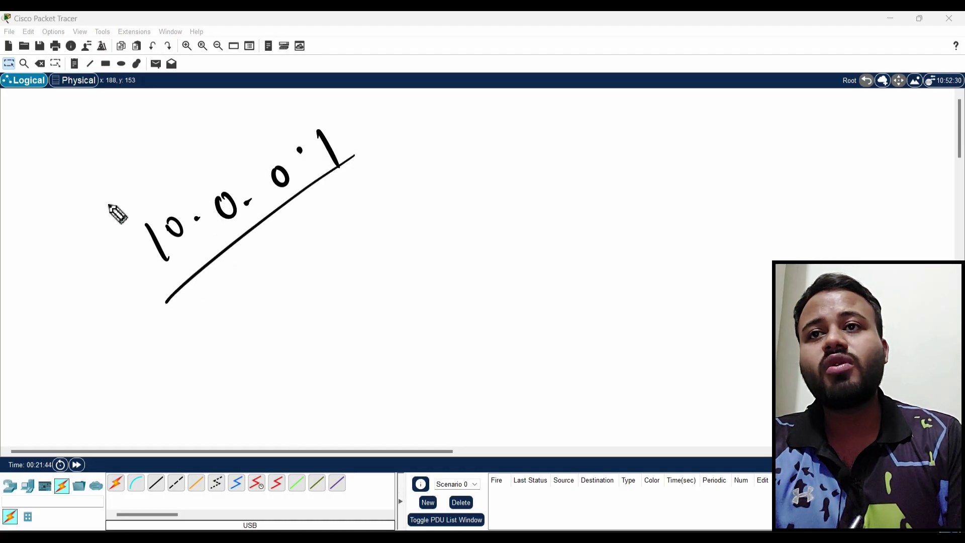
{"action": "mouse_move", "coordinate": [103, 171]}
{"action": "left_mouse_down"}
{"action": "mouse_move", "coordinate": [119, 194]}
{"action": "mouse_move", "coordinate": [107, 176]}
{"action": "mouse_move", "coordinate": [172, 162]}
{"action": "mouse_move", "coordinate": [207, 137]}
{"action": "left_mouse_up"}
{"action": "mouse_move", "coordinate": [185, 133]}
{"action": "left_mouse_down"}
{"action": "mouse_move", "coordinate": [205, 118]}
{"action": "mouse_move", "coordinate": [163, 213]}
{"action": "mouse_move", "coordinate": [118, 254]}
{"action": "left_mouse_up"}
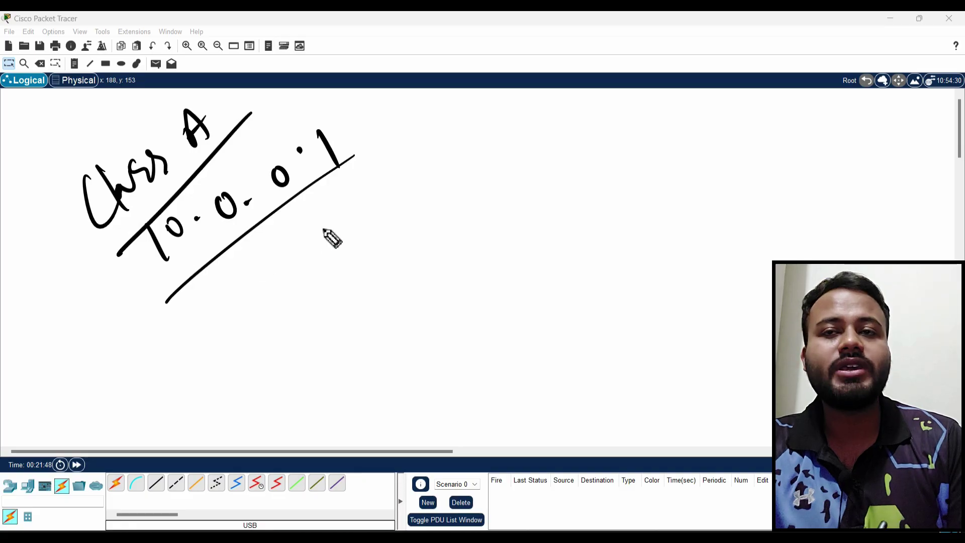
Label the 10.0.0.1 address "PC1 →" and add a "P2 →" label below it
{"action": "mouse_move", "coordinate": [55, 304]}
{"action": "left_mouse_down"}
{"action": "mouse_move", "coordinate": [65, 328]}
{"action": "mouse_move", "coordinate": [100, 324]}
{"action": "left_mouse_up"}
{"action": "left_click_drag", "start_coordinate": [109, 280], "coordinate": [109, 316]}
{"action": "left_click_drag", "start_coordinate": [111, 386], "coordinate": [142, 423]}
{"action": "left_click_drag", "start_coordinate": [114, 393], "coordinate": [184, 382]}
{"action": "left_click_drag", "start_coordinate": [182, 345], "coordinate": [192, 365]}
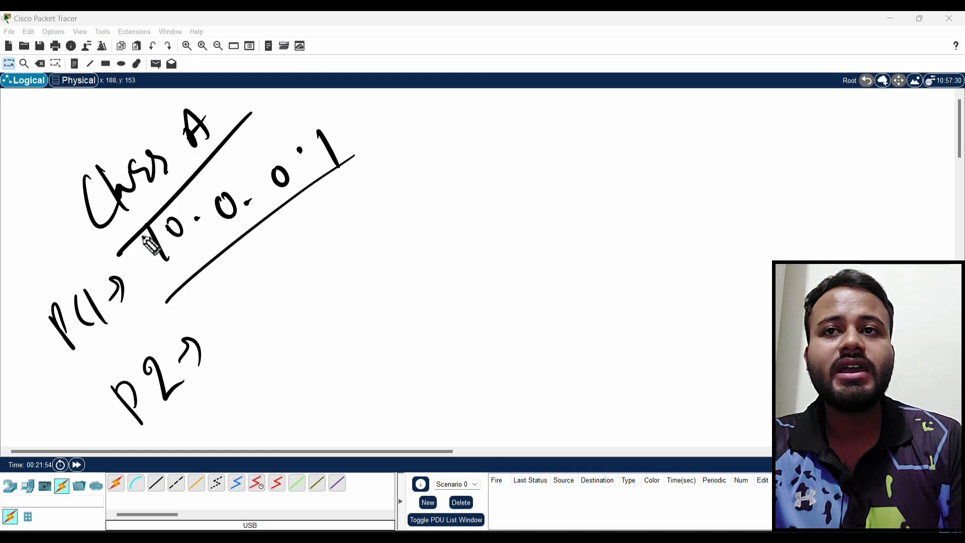
Circle the 10 and the 1 in 10.0.0.1, and handwrite "10." with a dash for P2 below an arrow from the 1
{"action": "mouse_move", "coordinate": [149, 244]}
{"action": "left_mouse_down"}
{"action": "mouse_move", "coordinate": [188, 209]}
{"action": "mouse_move", "coordinate": [218, 198]}
{"action": "left_mouse_up"}
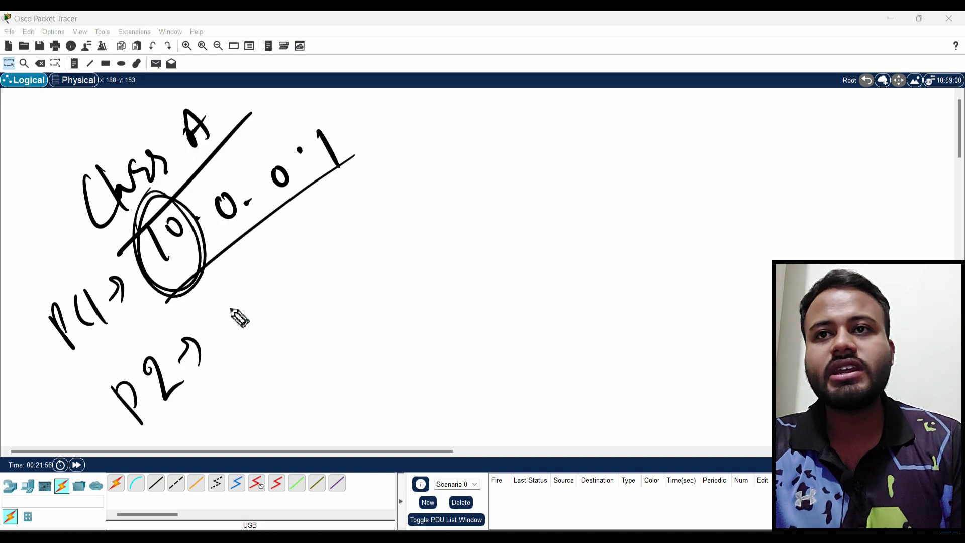
{"action": "left_click_drag", "start_coordinate": [226, 306], "coordinate": [252, 342]}
{"action": "mouse_move", "coordinate": [252, 305]}
{"action": "left_mouse_down"}
{"action": "mouse_move", "coordinate": [308, 279]}
{"action": "mouse_move", "coordinate": [388, 214]}
{"action": "mouse_move", "coordinate": [344, 107]}
{"action": "mouse_move", "coordinate": [375, 194]}
{"action": "mouse_move", "coordinate": [398, 203]}
{"action": "left_mouse_up"}
{"action": "left_click", "coordinate": [283, 307]}
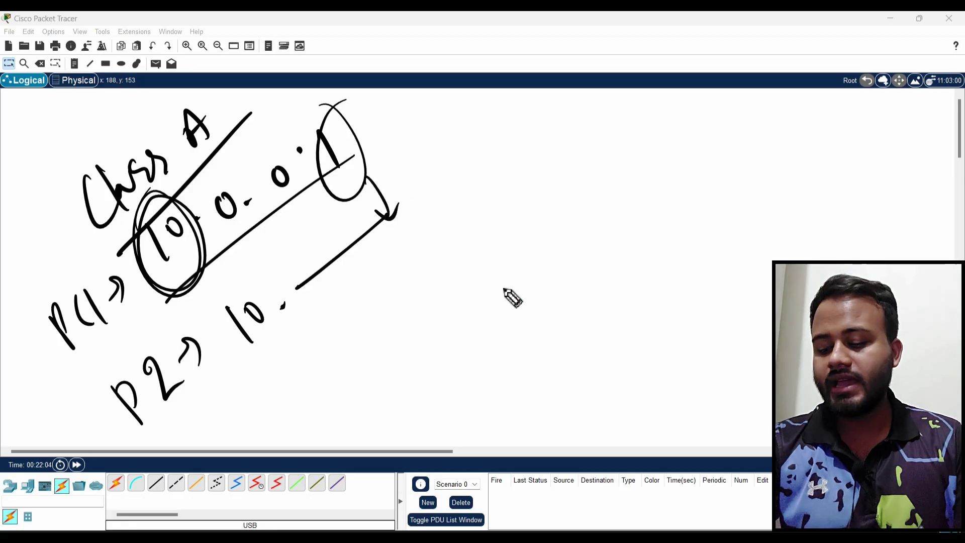
Clear the handwritten annotations, place a PT-Hub in the workspace and move it to the middle
{"action": "key", "text": "e"}
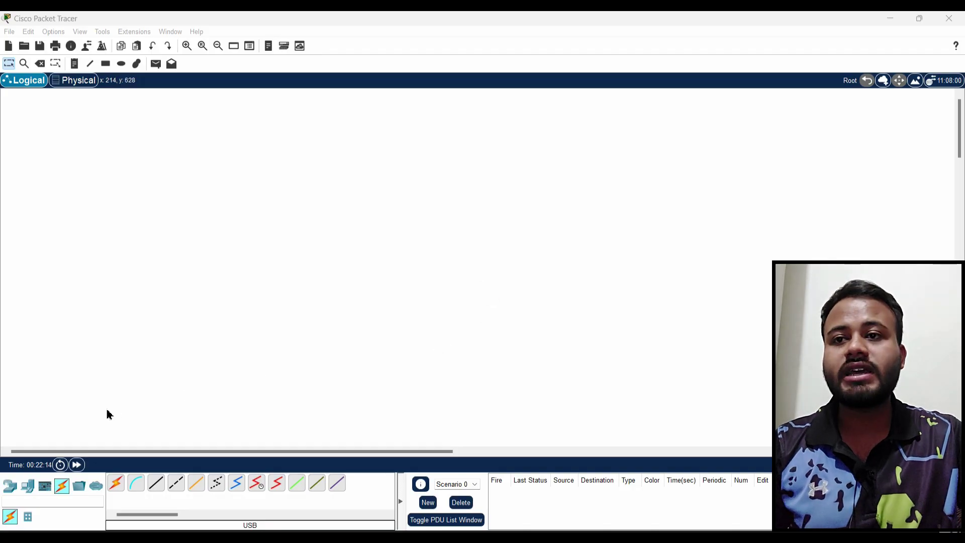
{"action": "left_click", "coordinate": [10, 485]}
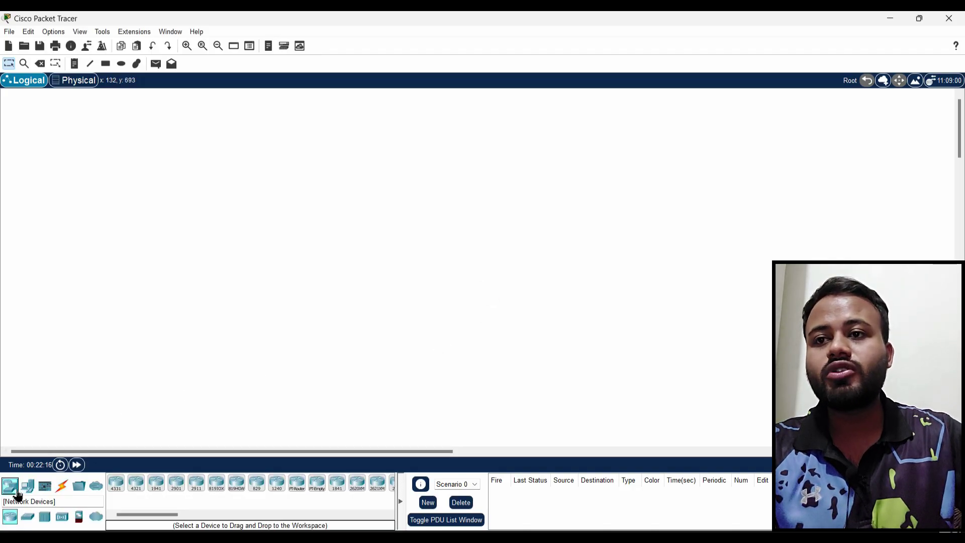
{"action": "left_click", "coordinate": [45, 521]}
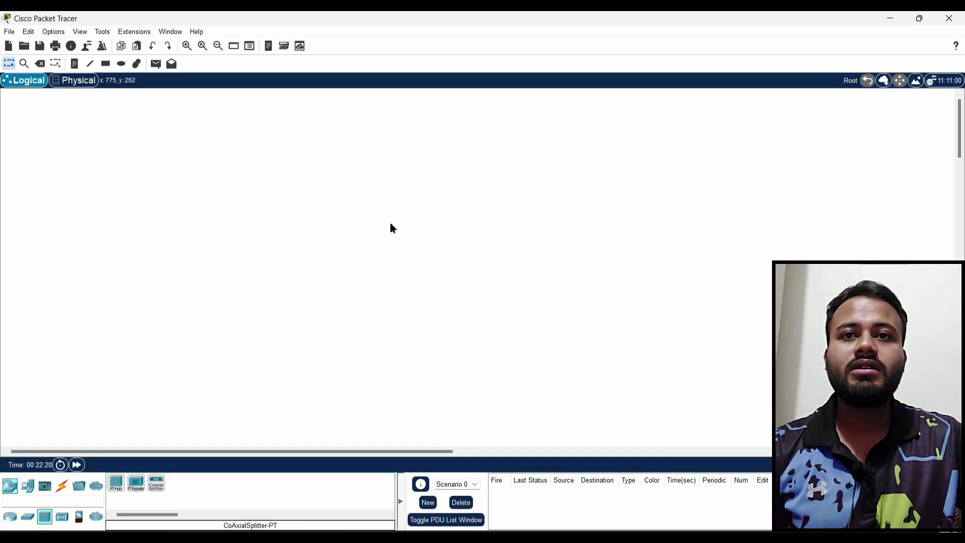
{"action": "left_click", "coordinate": [116, 482]}
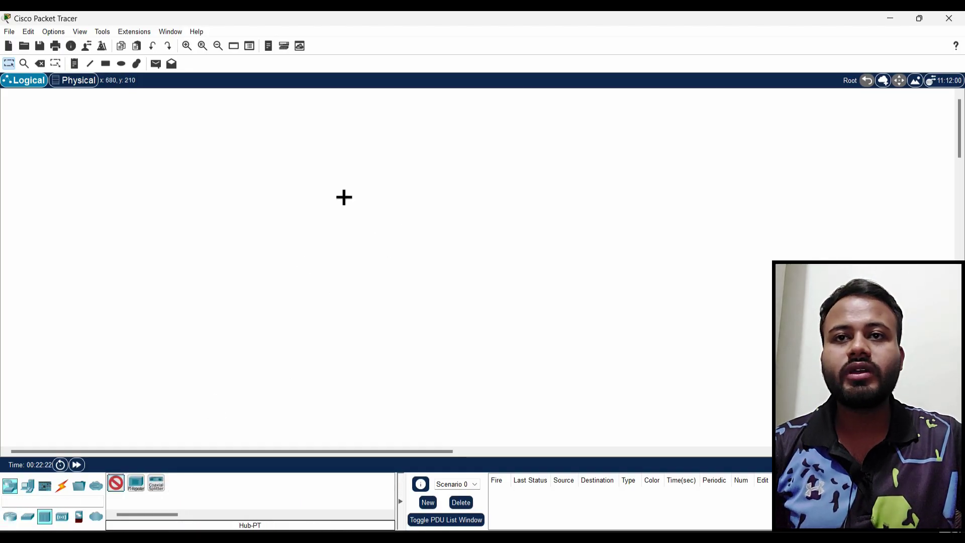
{"action": "left_click", "coordinate": [342, 197]}
{"action": "scroll", "coordinate": [588, 281], "scroll_direction": "down", "scroll_amount": 1}
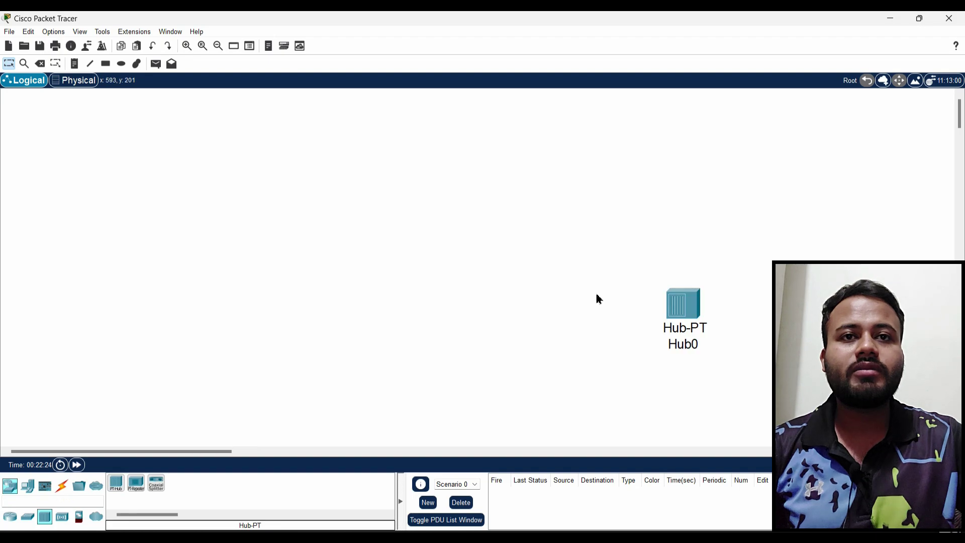
{"action": "left_click_drag", "start_coordinate": [677, 314], "coordinate": [448, 244]}
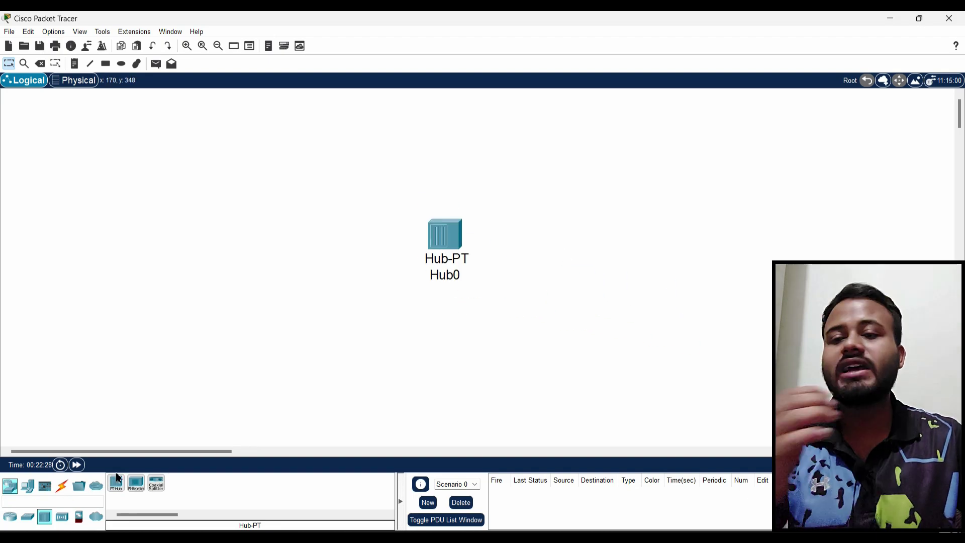
Place four PCs around the hub, two on its left side and two on its right side
{"action": "left_click", "coordinate": [28, 486]}
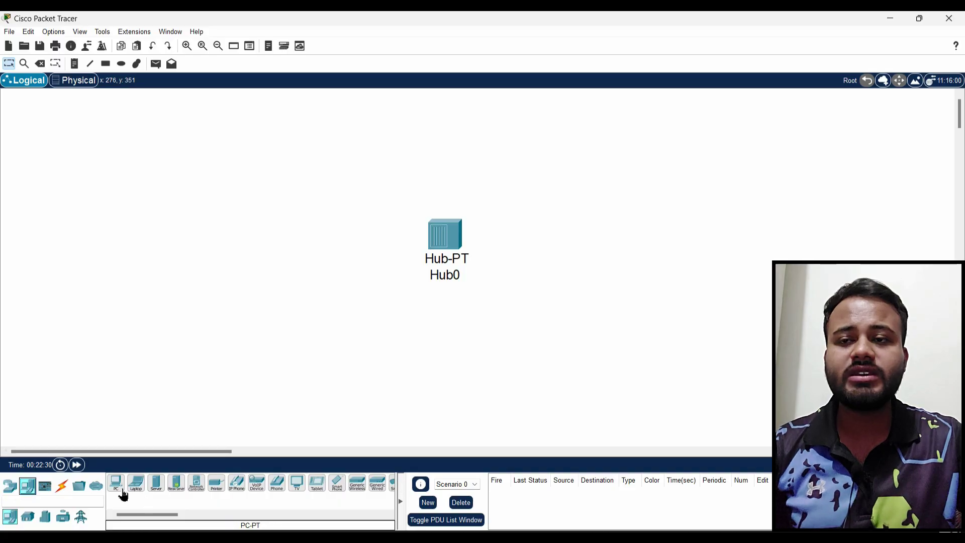
{"action": "left_click", "coordinate": [116, 485]}
{"action": "left_click", "coordinate": [155, 195]}
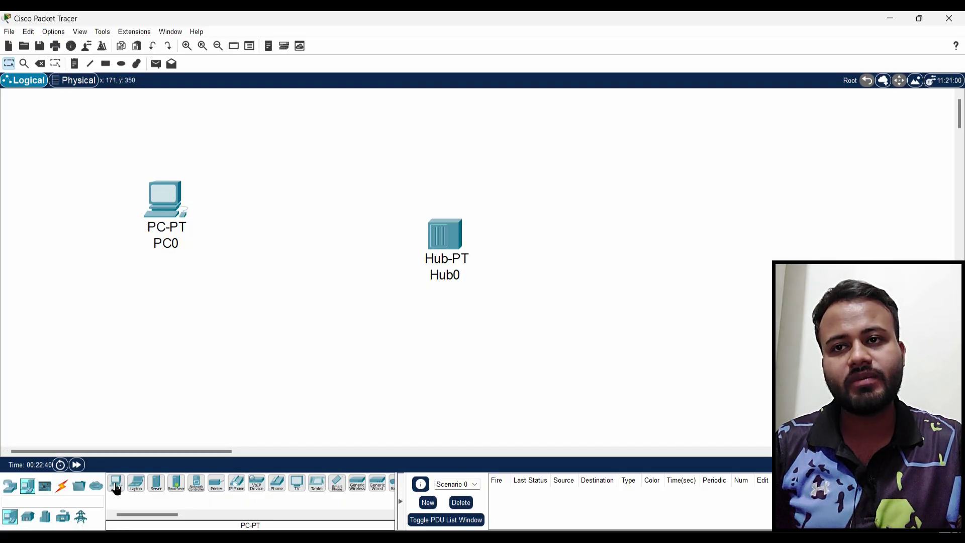
{"action": "left_click", "coordinate": [166, 369]}
{"action": "left_click", "coordinate": [670, 356]}
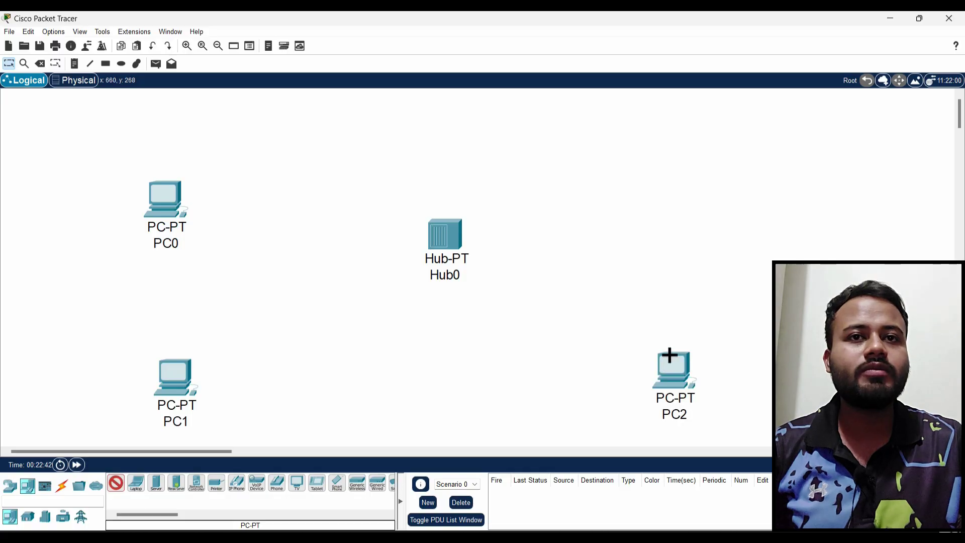
{"action": "left_click", "coordinate": [654, 145]}
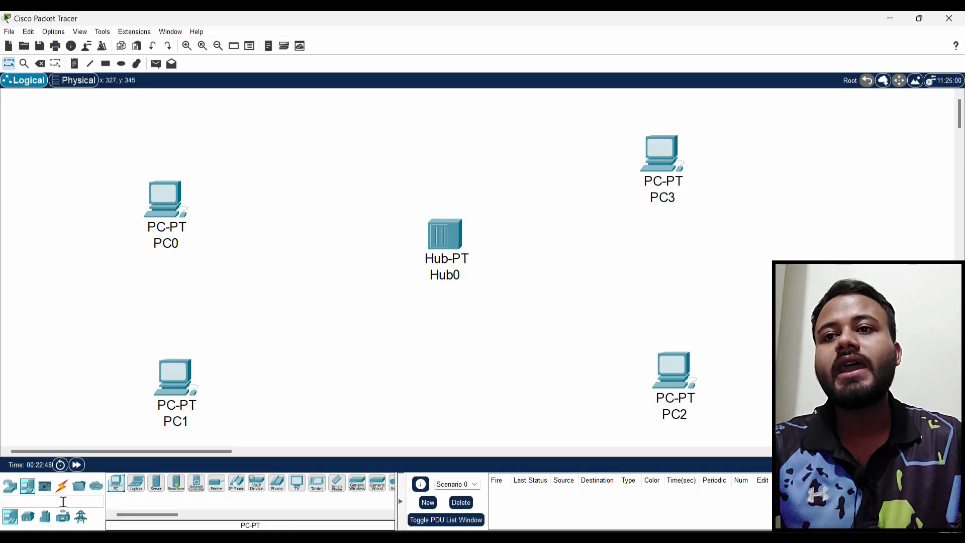
Connect PC1's FastEthernet0 to the hub's FastEthernet0 with a Copper Straight-Through cable
{"action": "left_click", "coordinate": [62, 486]}
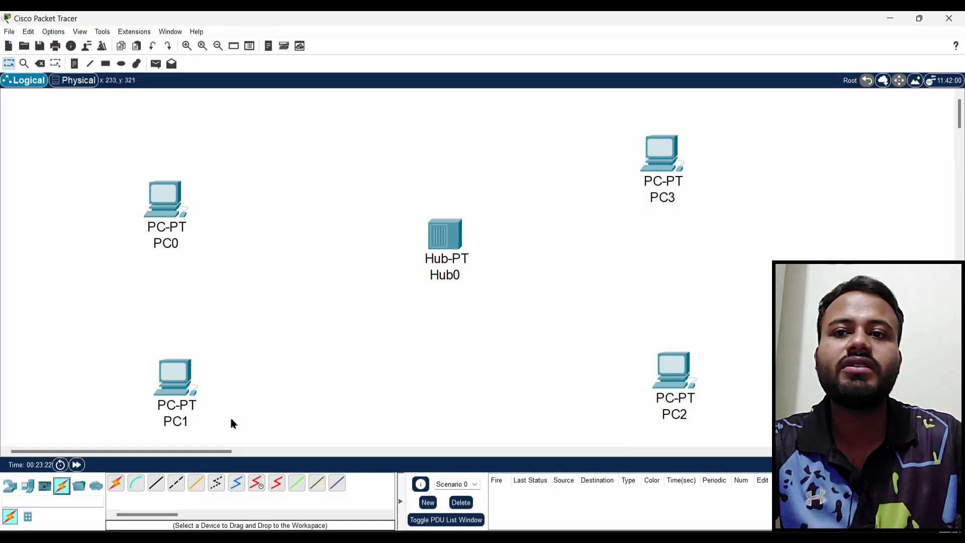
{"action": "left_click", "coordinate": [159, 487]}
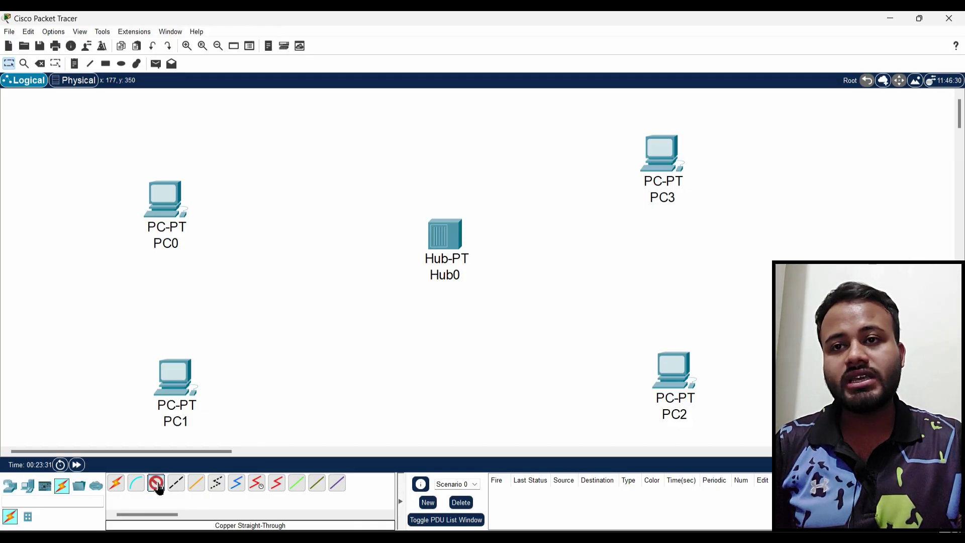
{"action": "left_click", "coordinate": [179, 381]}
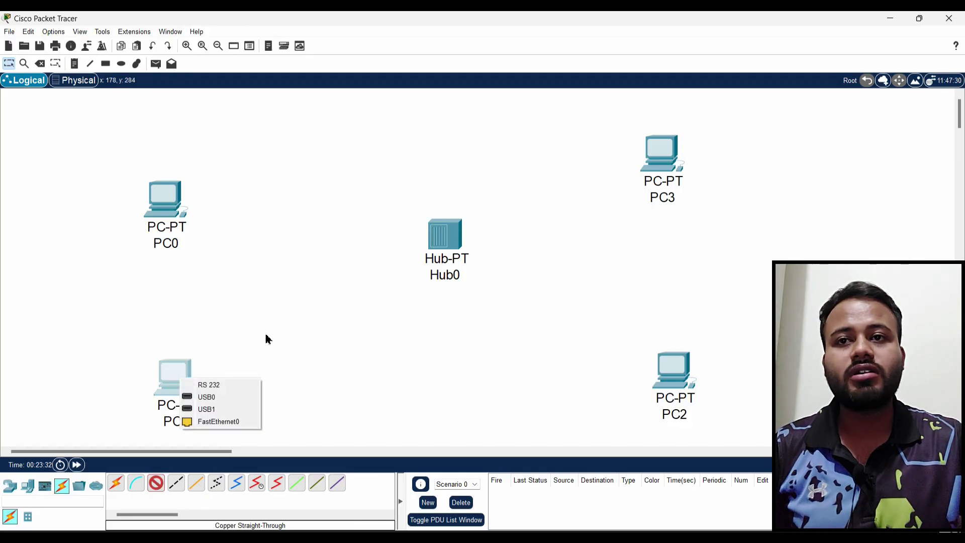
{"action": "left_click", "coordinate": [217, 425]}
{"action": "left_click", "coordinate": [446, 236]}
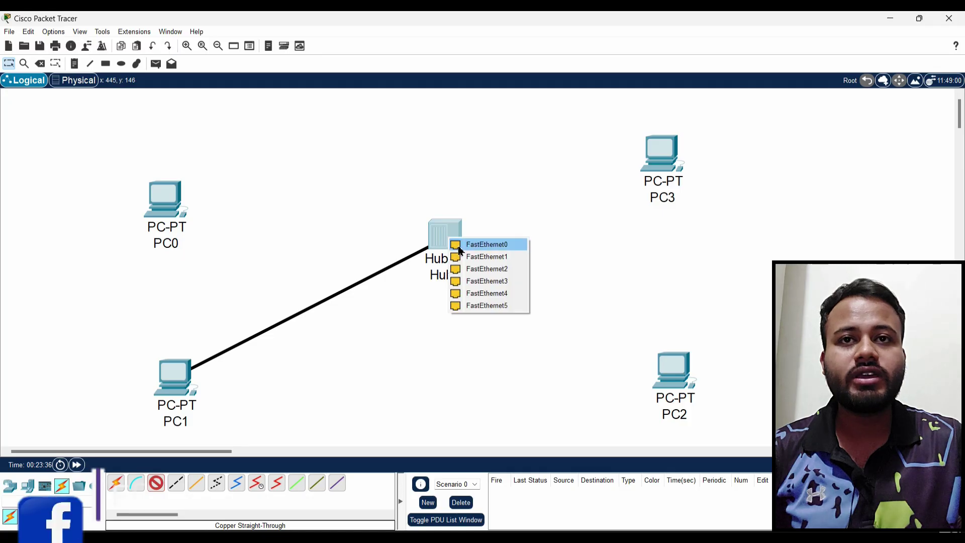
{"action": "left_click", "coordinate": [473, 246]}
Run a Copper Straight-Through cable from the hub's FastEthernet1 to PC0's FastEthernet0
{"action": "left_click", "coordinate": [476, 248]}
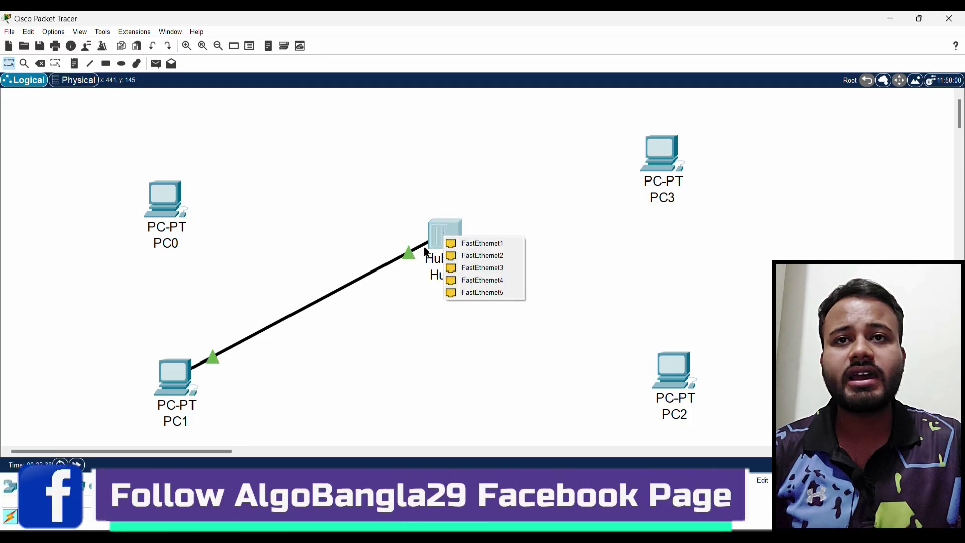
{"action": "left_click", "coordinate": [476, 245]}
{"action": "left_click", "coordinate": [166, 197]}
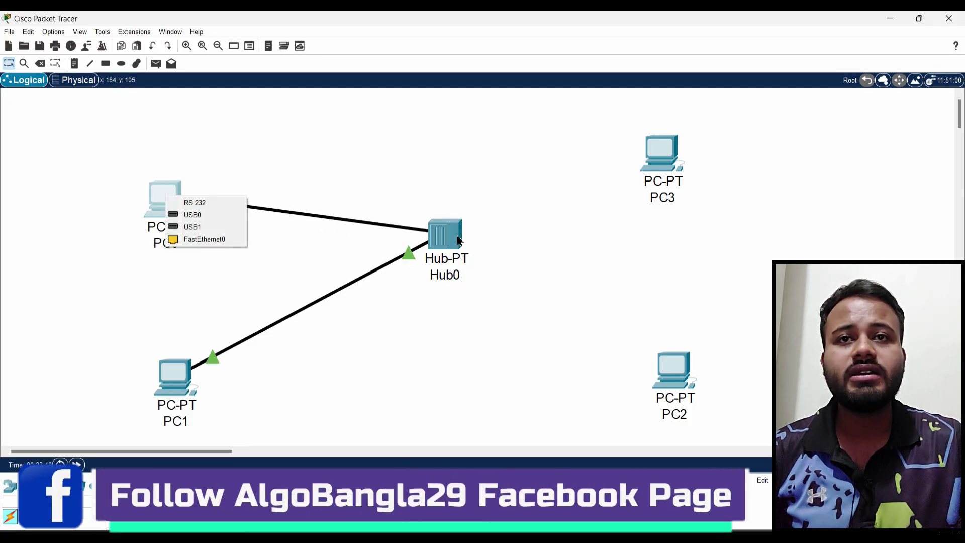
{"action": "left_click", "coordinate": [181, 239]}
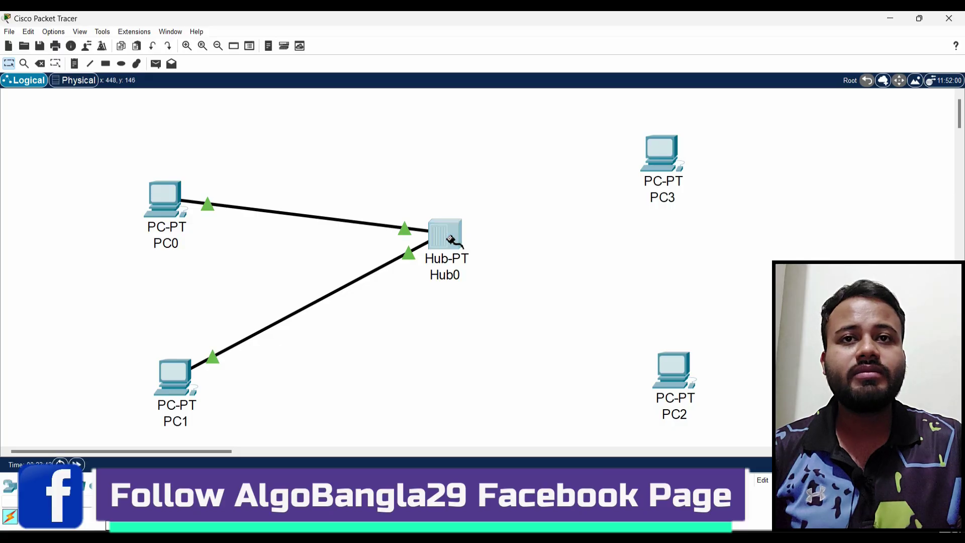
Connect the hub's next free FastEthernet port to PC3's FastEthernet0 with a Copper Straight-Through cable
{"action": "left_click", "coordinate": [451, 237]}
{"action": "left_click", "coordinate": [498, 245]}
{"action": "left_click", "coordinate": [659, 152]}
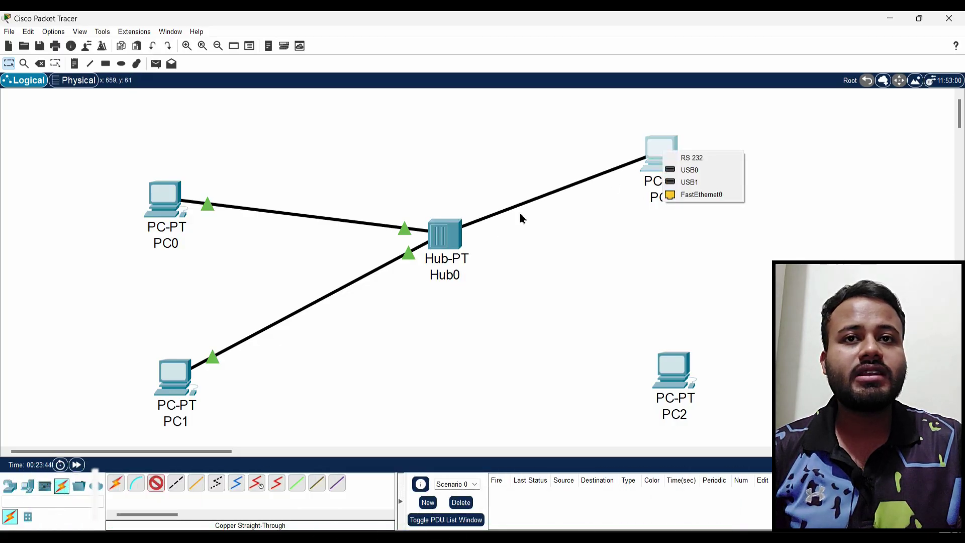
{"action": "left_click", "coordinate": [701, 194]}
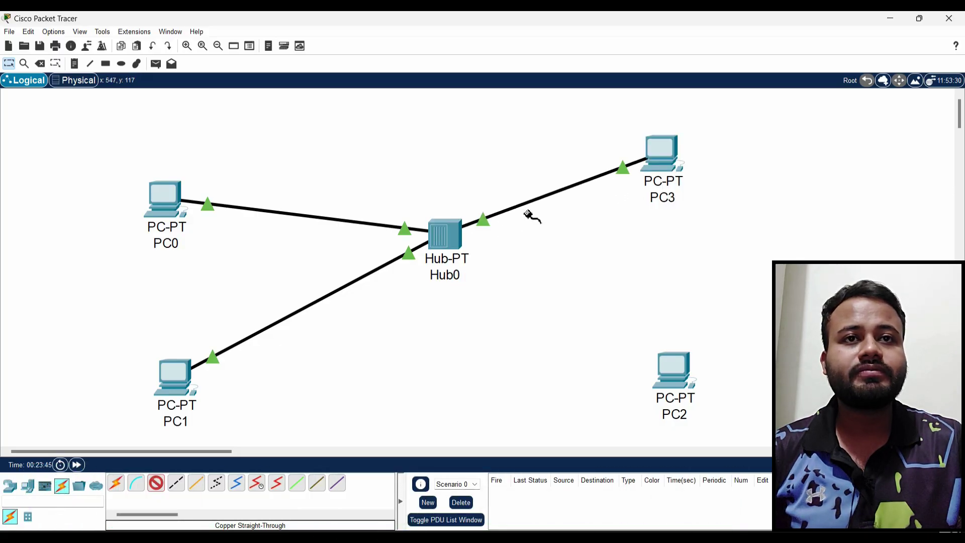
Link the hub's next free FastEthernet port to PC2's FastEthernet0 with a Copper Straight-Through cable
{"action": "left_click", "coordinate": [451, 243]}
{"action": "left_click", "coordinate": [461, 246]}
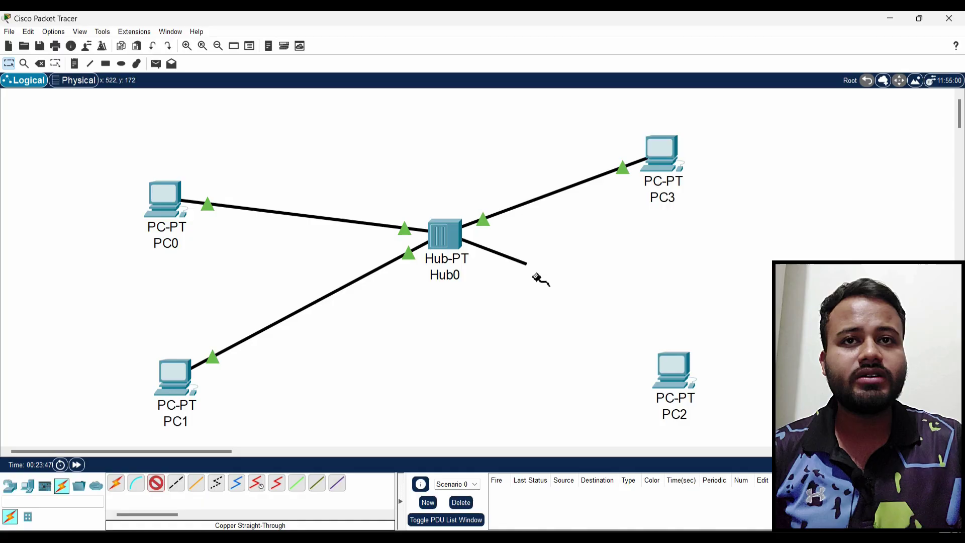
{"action": "left_click", "coordinate": [680, 384]}
{"action": "left_click", "coordinate": [717, 422]}
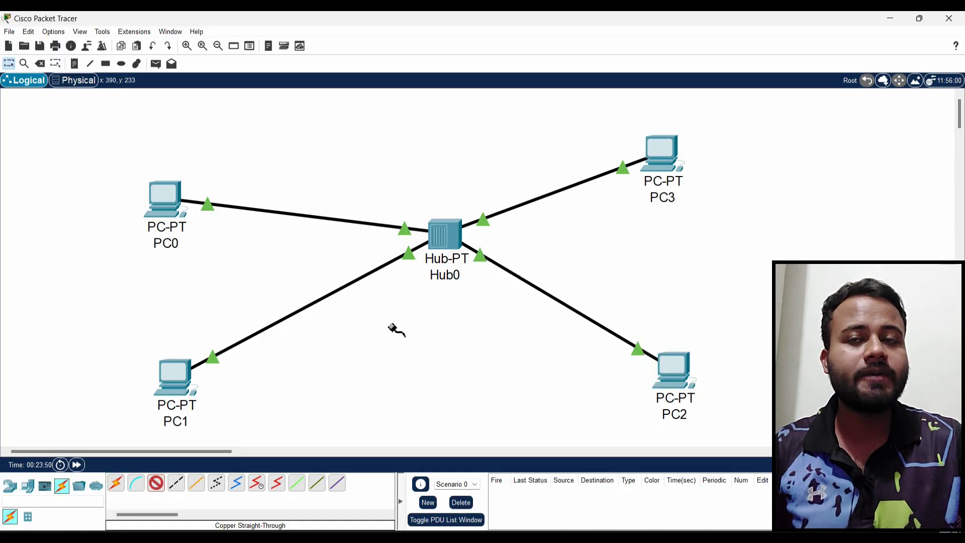
Stop cabling and move all four PCs closer in for a more even layout around the hub
{"action": "left_click", "coordinate": [156, 483]}
{"action": "left_click_drag", "start_coordinate": [164, 232], "coordinate": [192, 189]}
{"action": "left_click_drag", "start_coordinate": [175, 385], "coordinate": [198, 322]}
{"action": "left_click_drag", "start_coordinate": [689, 383], "coordinate": [689, 345]}
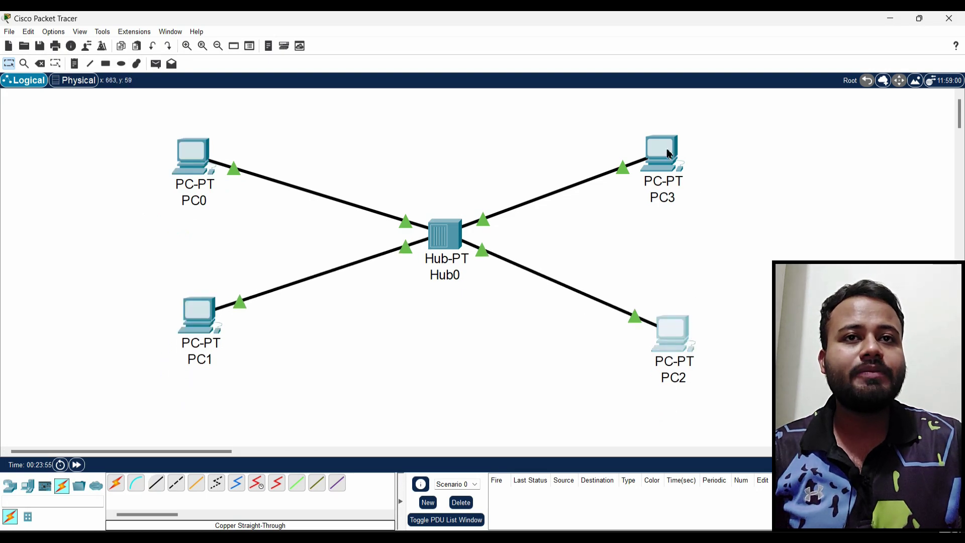
{"action": "left_click_drag", "start_coordinate": [668, 151], "coordinate": [651, 156]}
{"action": "left_click", "coordinate": [754, 233]}
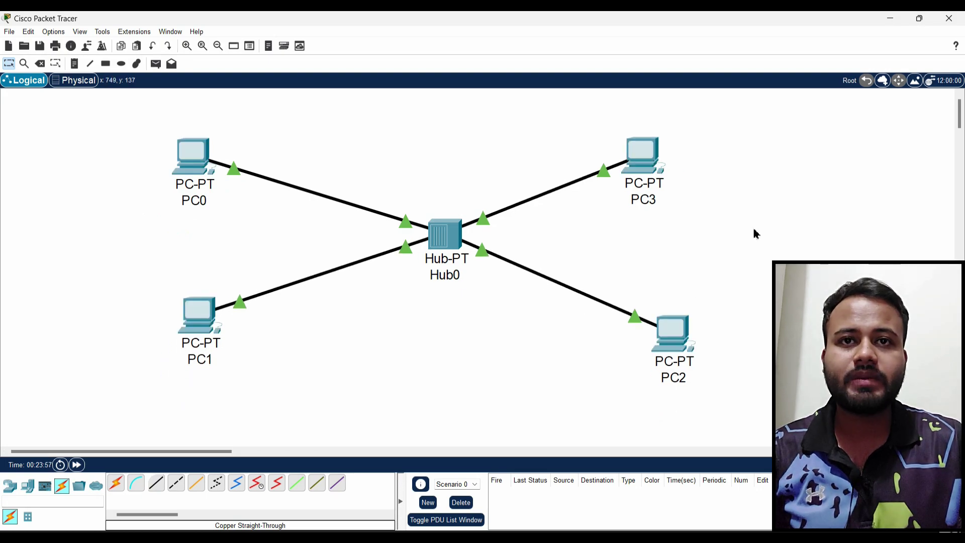
Add the note "192.168.10.1" below PC0 and copy its text
{"action": "left_click", "coordinate": [75, 63]}
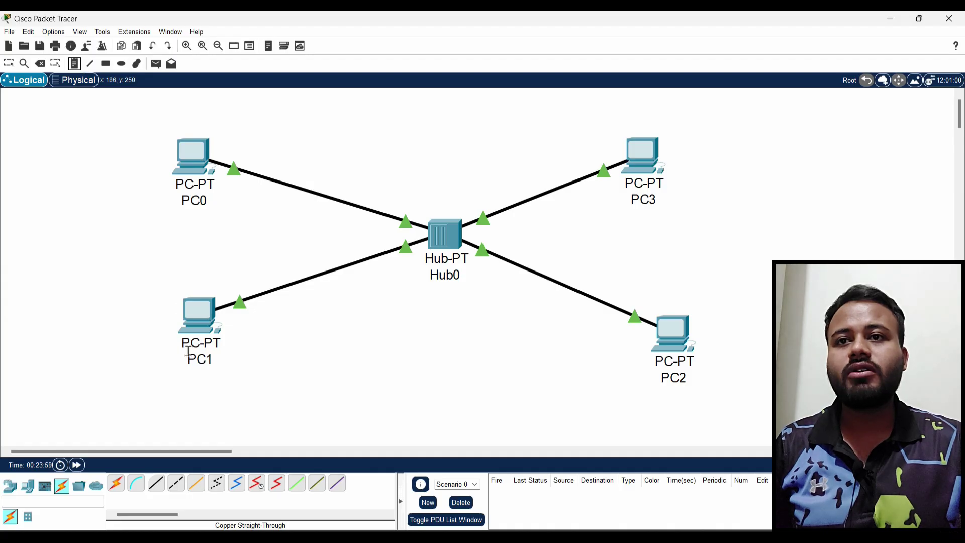
{"action": "left_click", "coordinate": [167, 222]}
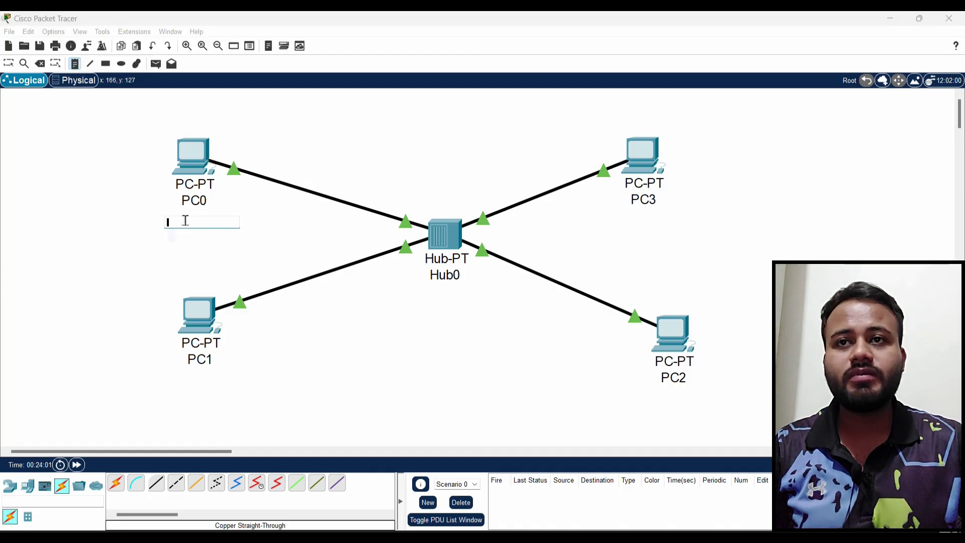
{"action": "type", "text": "192"}
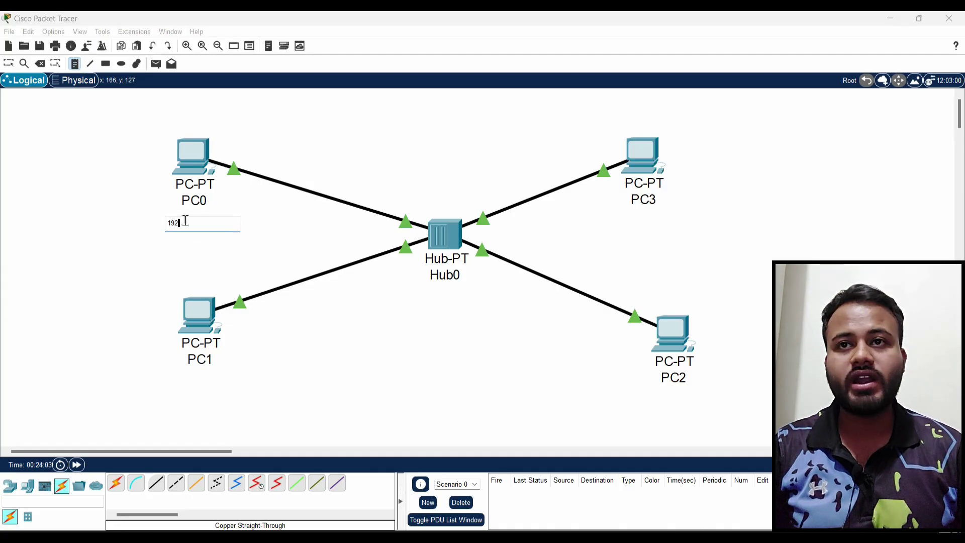
{"action": "type", "text": ".168.10.1"}
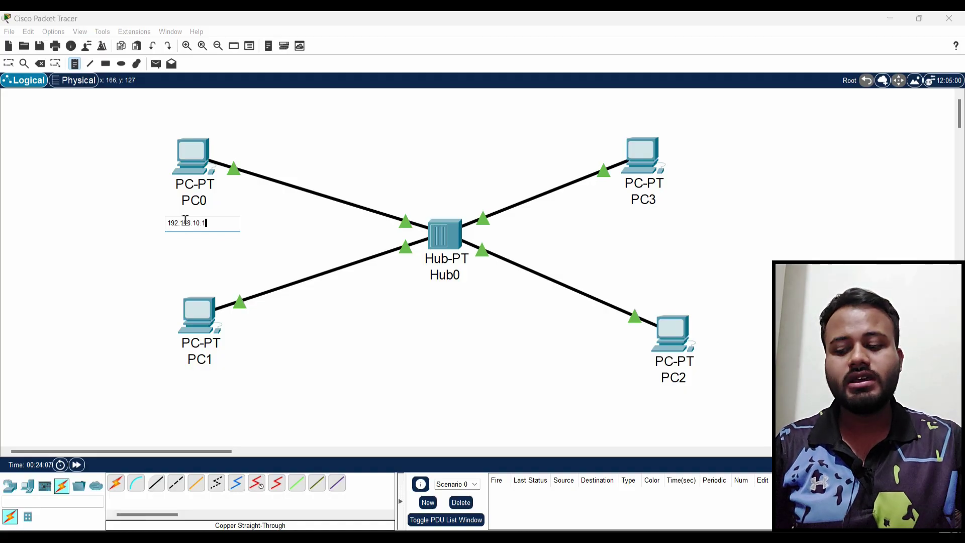
{"action": "key", "text": "ctrl+a"}
{"action": "key", "text": "ctrl+c"}
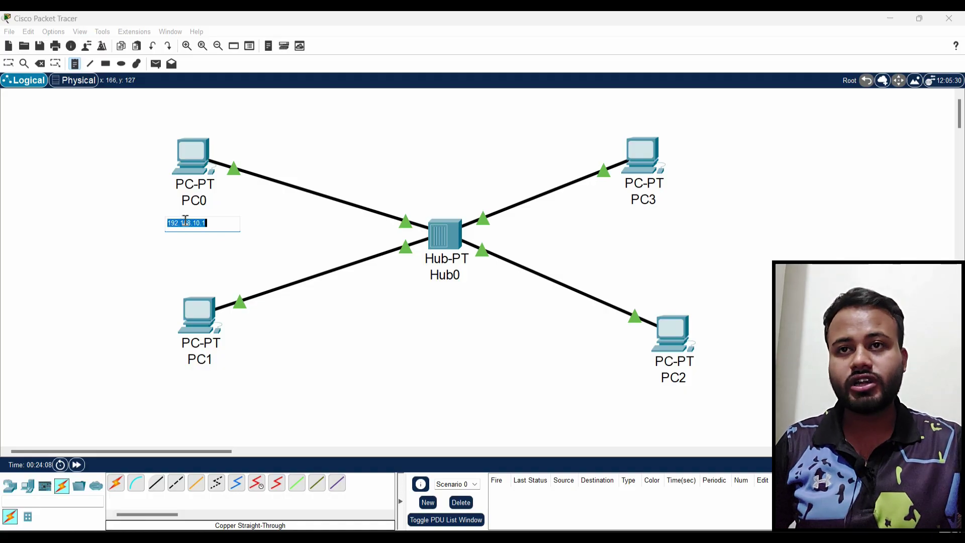
Paste the copied address as notes, changed to "192.168.10.2" below PC1 and "192.168.10.3" below PC2
{"action": "left_click", "coordinate": [197, 390]}
{"action": "key", "text": "ctrl+v"}
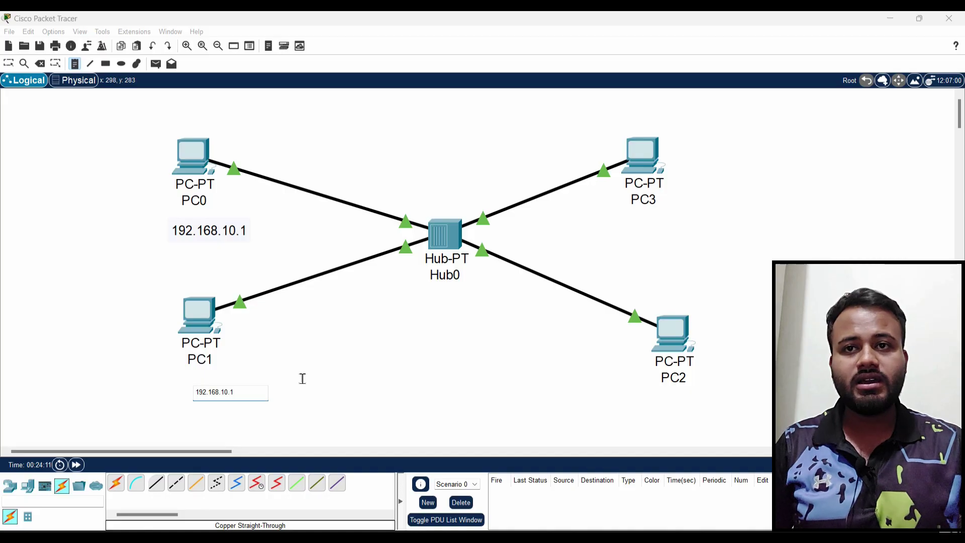
{"action": "key", "text": "BackSpace"}
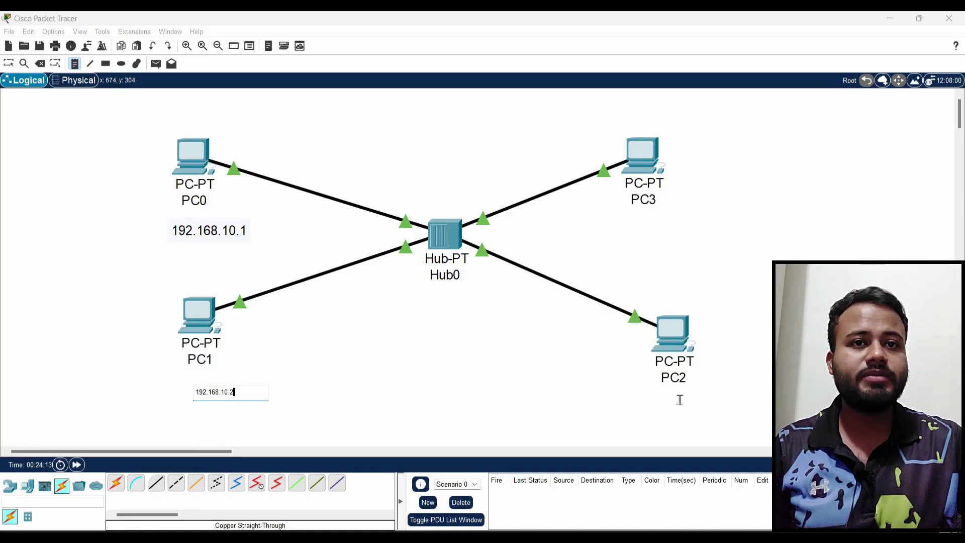
{"action": "left_click", "coordinate": [673, 401]}
{"action": "key", "text": "ctrl+v"}
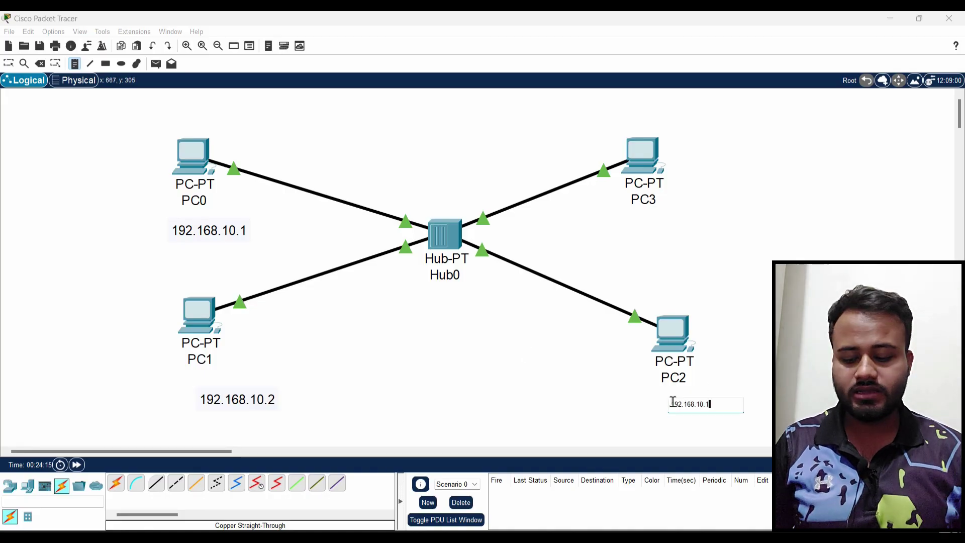
Add the note "192.168.10.4" below PC3 and leave note placement
{"action": "left_click", "coordinate": [654, 222]}
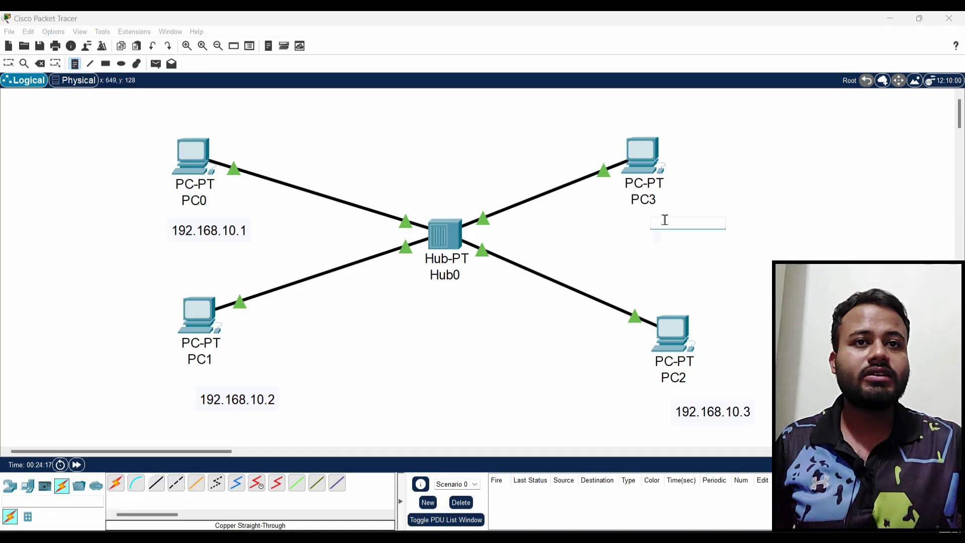
{"action": "key", "text": "ctrl+v"}
{"action": "key", "text": "BackSpace"}
{"action": "type", "text": "4"}
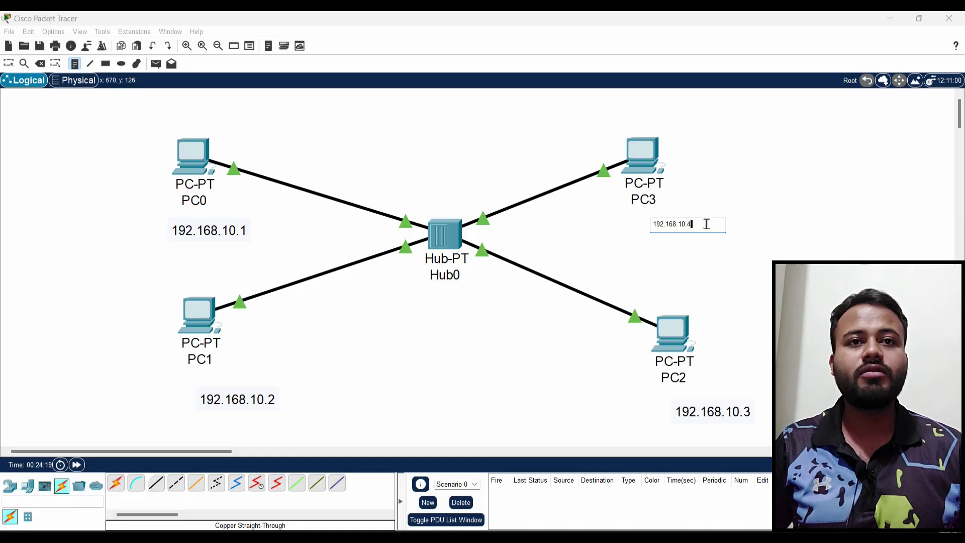
{"action": "left_click", "coordinate": [158, 489]}
{"action": "key", "text": "Escape"}
Move the address notes of PC3, PC2 and PC1 so each sits directly below its PC
{"action": "left_click_drag", "start_coordinate": [681, 238], "coordinate": [634, 226]}
{"action": "left_click_drag", "start_coordinate": [693, 418], "coordinate": [652, 410]}
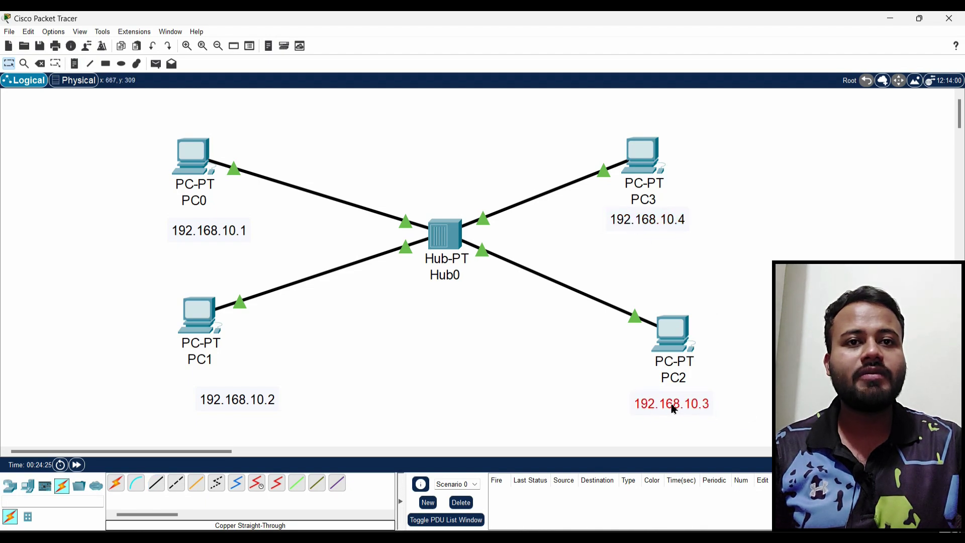
{"action": "left_click_drag", "start_coordinate": [276, 402], "coordinate": [242, 393]}
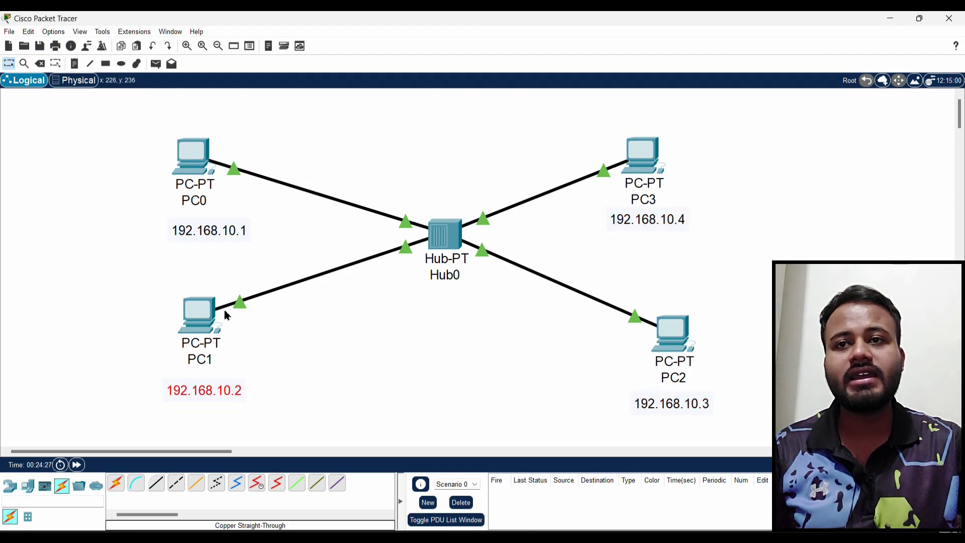
Move the note "192.168.10.1" so it sits directly below PC0
{"action": "left_click", "coordinate": [203, 240]}
{"action": "left_click_drag", "start_coordinate": [203, 240], "coordinate": [191, 232]}
{"action": "left_click", "coordinate": [281, 224]}
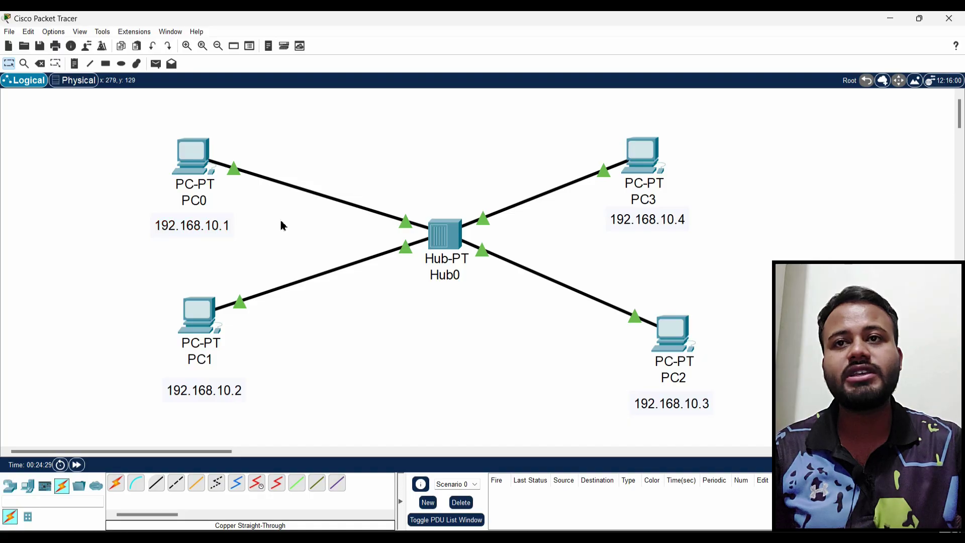
Open PC0's IP configuration and set its static IPv4 address to 192.168.10.1
{"action": "left_click", "coordinate": [201, 180]}
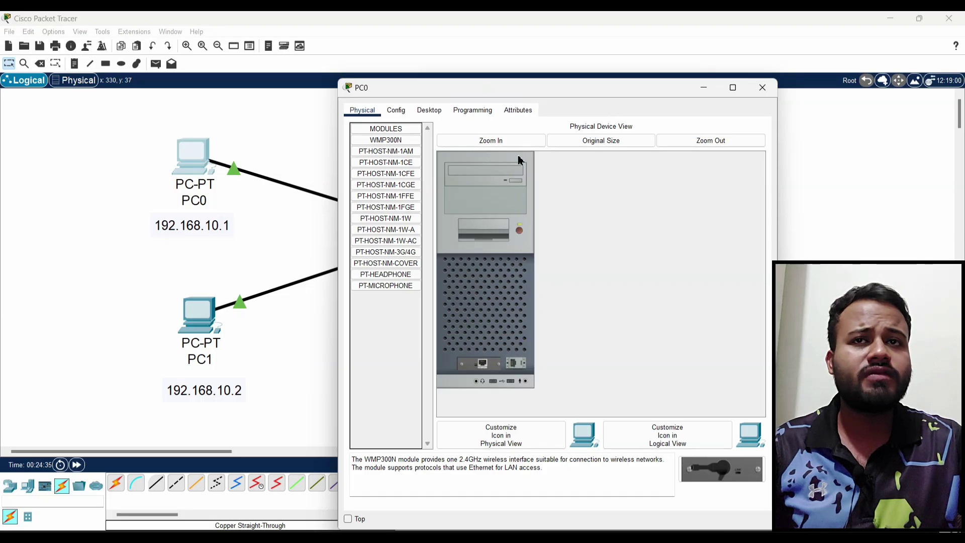
{"action": "left_click", "coordinate": [431, 113]}
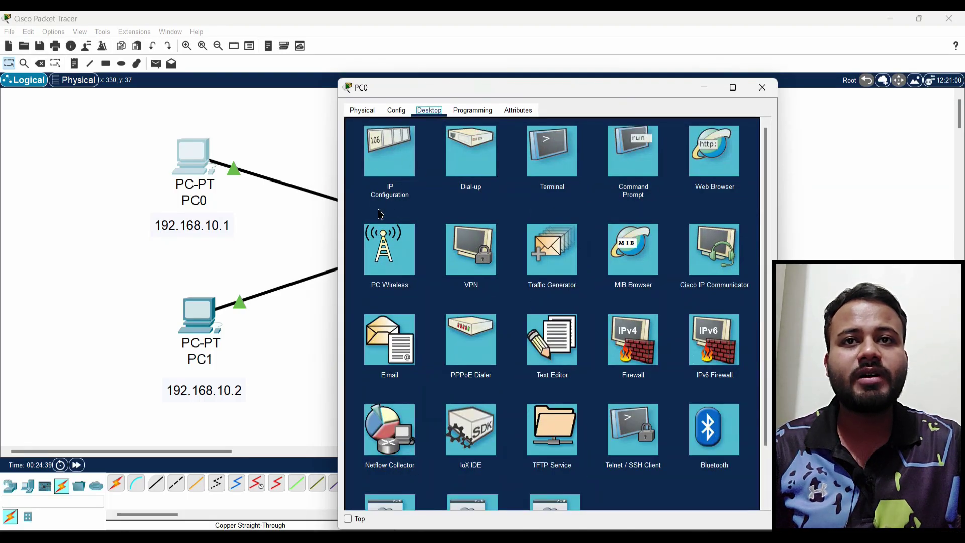
{"action": "left_click", "coordinate": [390, 160]}
{"action": "left_click_drag", "start_coordinate": [571, 90], "coordinate": [634, 89]}
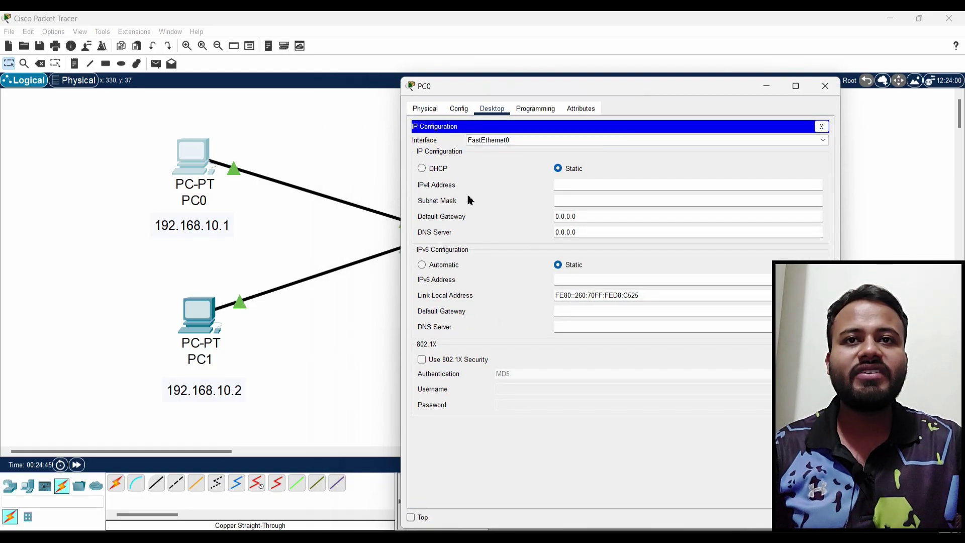
{"action": "left_click", "coordinate": [594, 186]}
{"action": "type", "text": "192.168.10.1"}
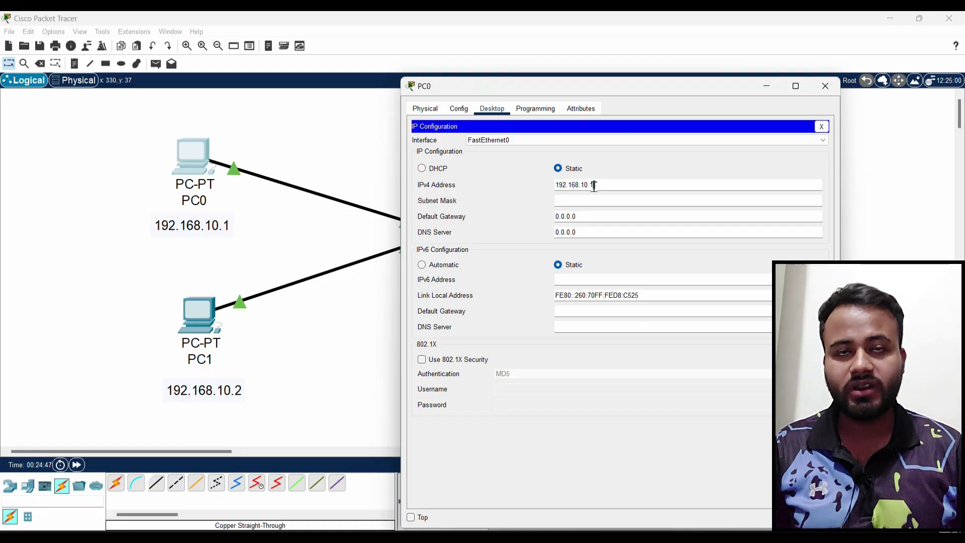
{"action": "double_click", "coordinate": [565, 185]}
{"action": "left_click", "coordinate": [654, 190]}
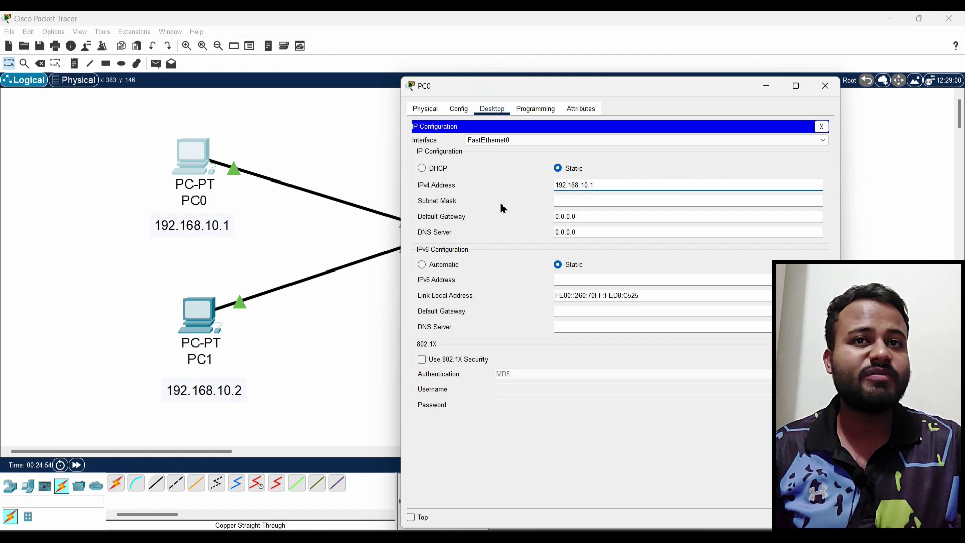
Fill in PC0's subnet mask as 255.255.255.0 and close its device window
{"action": "left_click", "coordinate": [628, 204]}
{"action": "left_click_drag", "start_coordinate": [569, 206], "coordinate": [502, 210]}
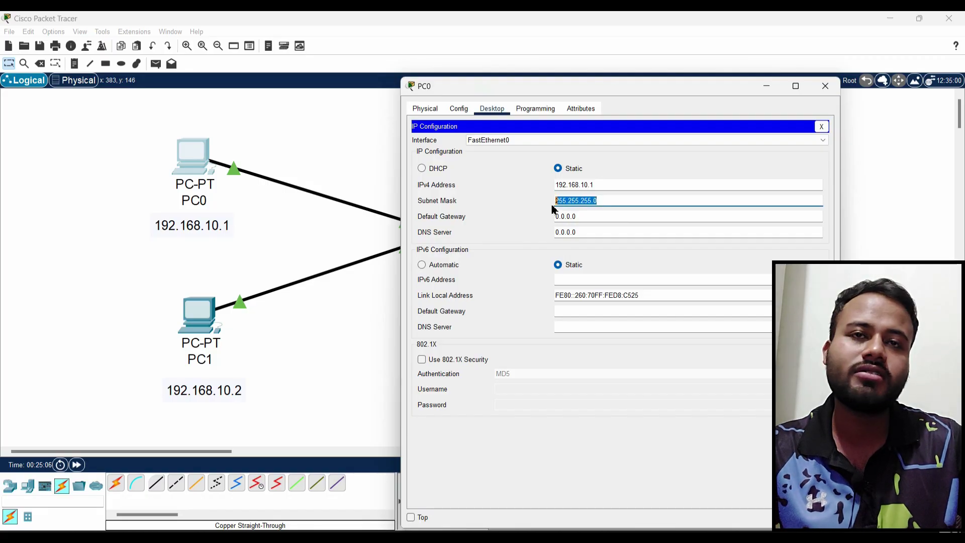
{"action": "left_click", "coordinate": [674, 199]}
{"action": "left_click", "coordinate": [824, 86]}
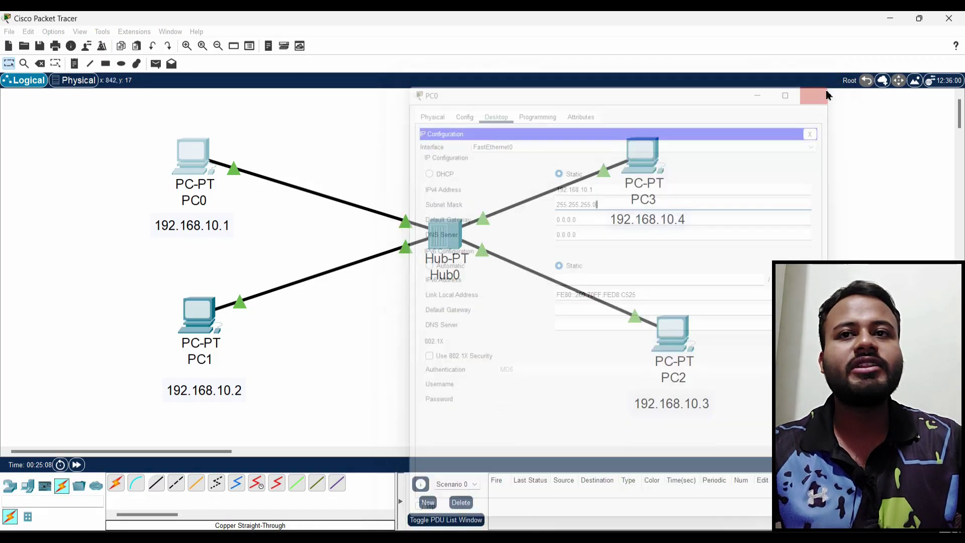
Give PC1 the static IPv4 address 192.168.10.2, fill in its default subnet mask and close its device window
{"action": "left_click", "coordinate": [198, 333]}
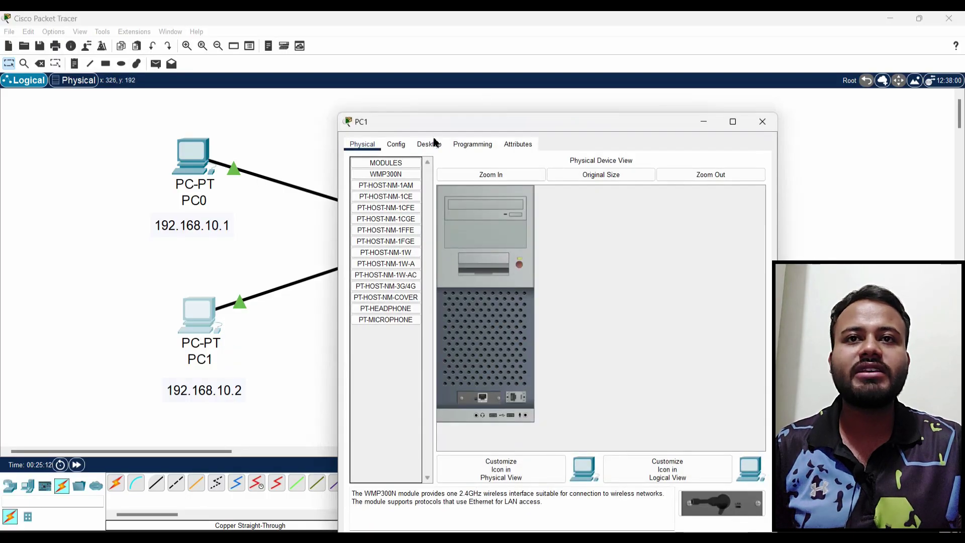
{"action": "left_click", "coordinate": [435, 142]}
{"action": "left_click", "coordinate": [392, 185]}
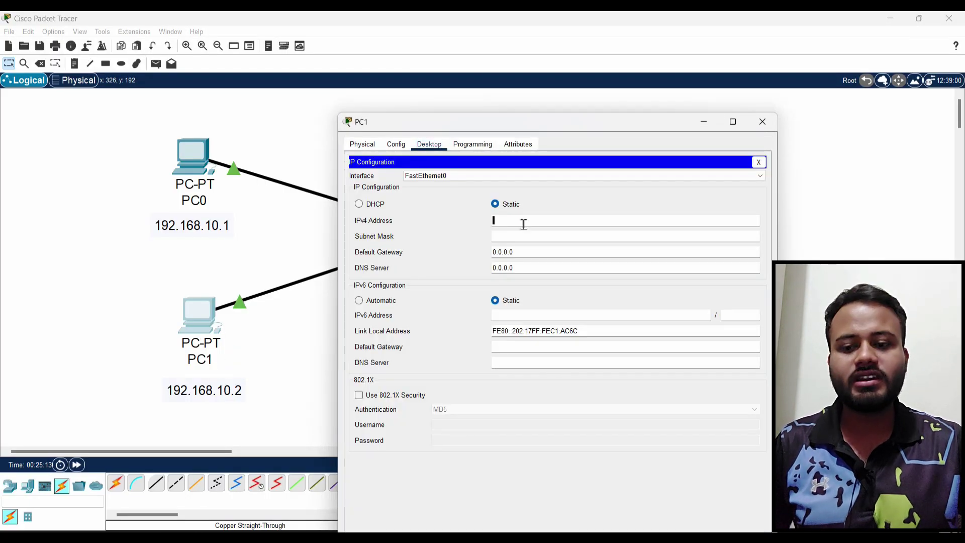
{"action": "type", "text": "192.168.10.1"}
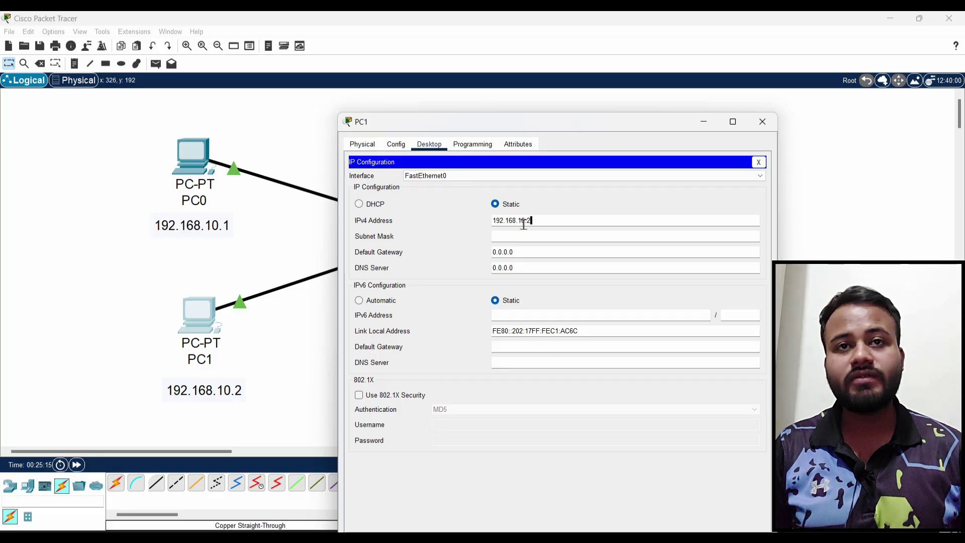
{"action": "left_click", "coordinate": [553, 236]}
{"action": "left_click", "coordinate": [762, 121]}
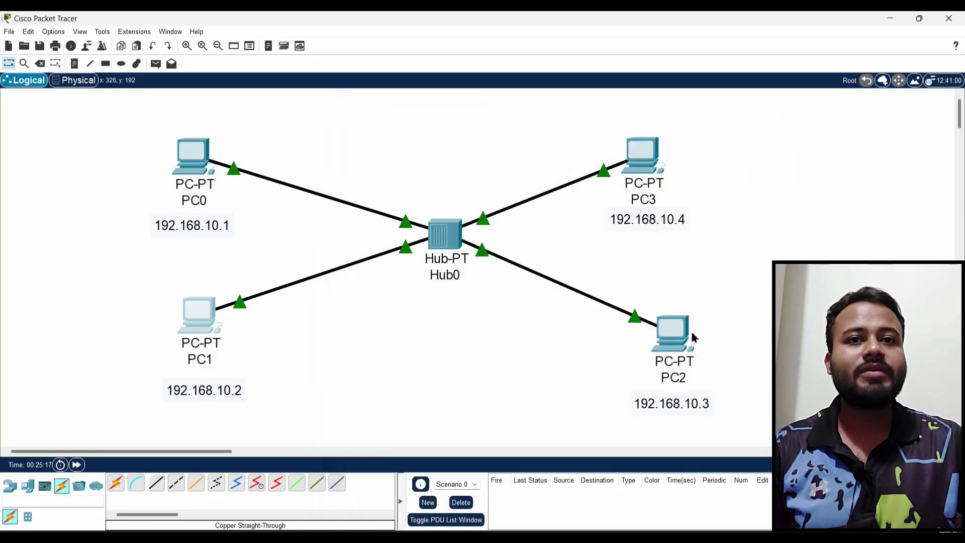
Give PC2 the static IPv4 address 192.168.10.3 with subnet mask 255.255.255.0 and close its device window
{"action": "left_click", "coordinate": [693, 338]}
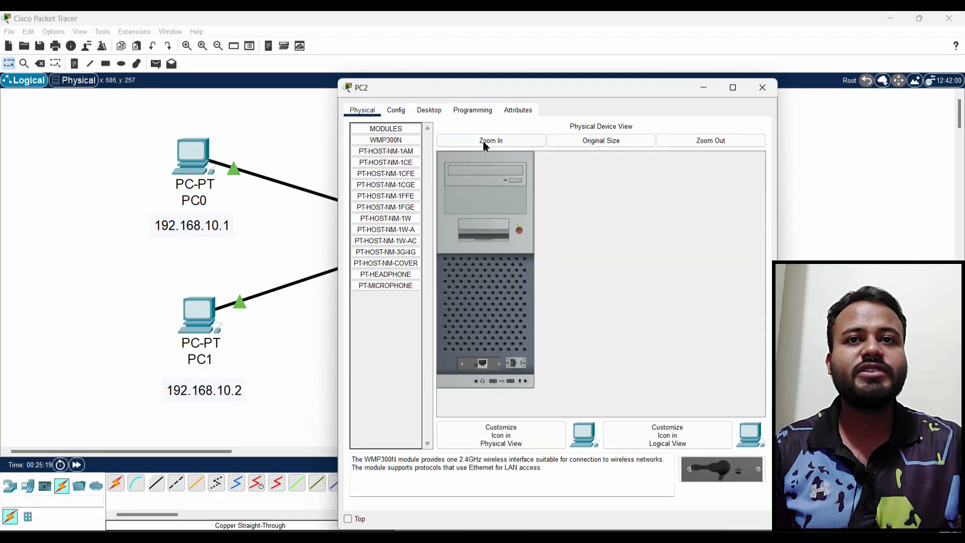
{"action": "left_click", "coordinate": [429, 110]}
{"action": "left_click_drag", "start_coordinate": [563, 88], "coordinate": [338, 82]}
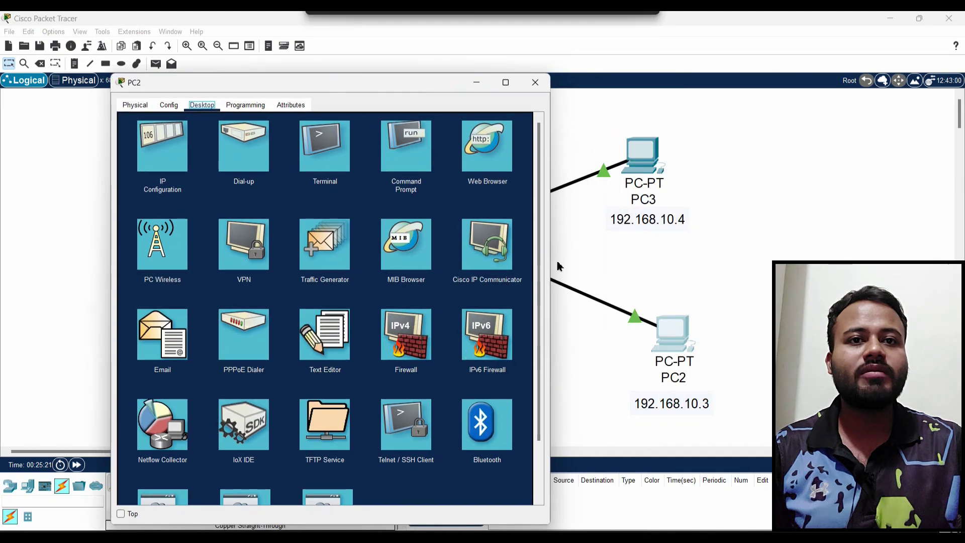
{"action": "left_click", "coordinate": [172, 173]}
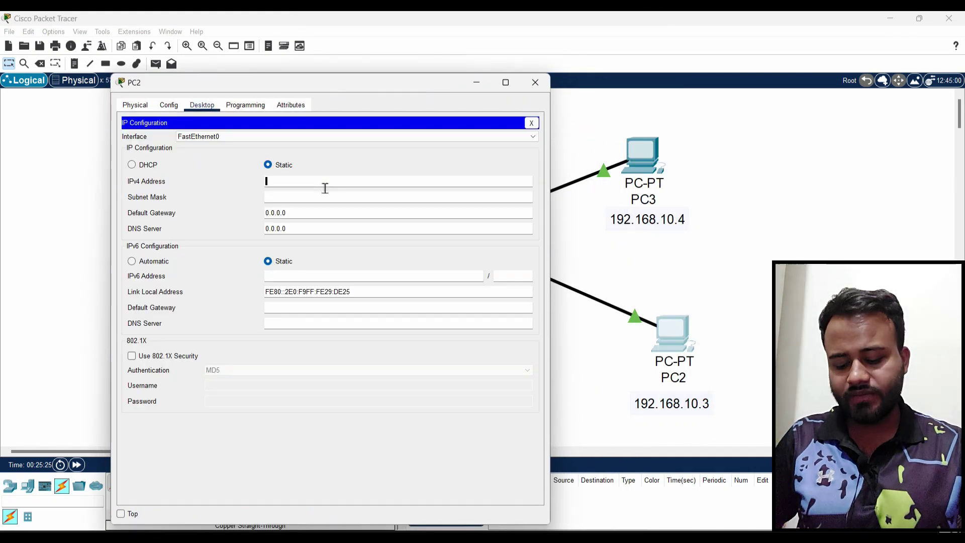
{"action": "type", "text": "192.168.10.1"}
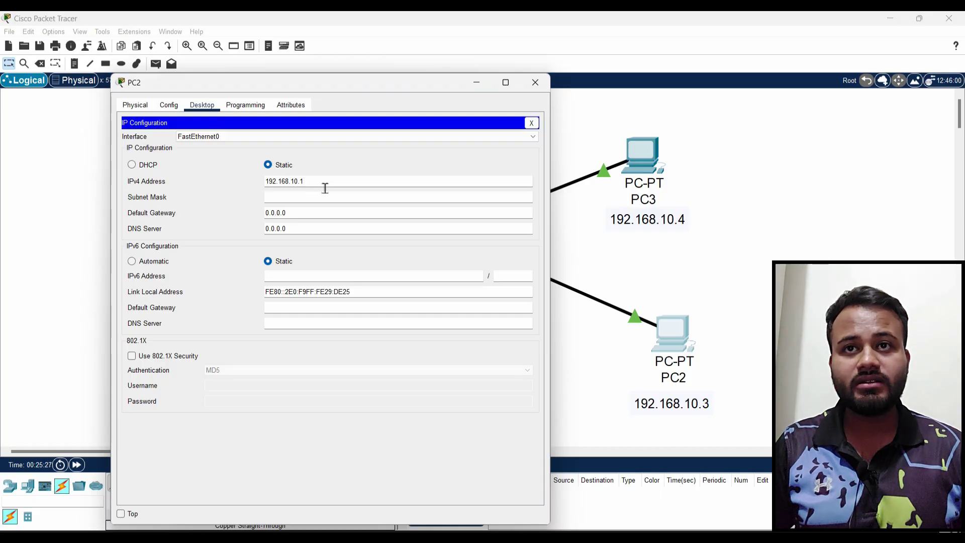
{"action": "key", "text": "BackSpace"}
{"action": "type", "text": "3"}
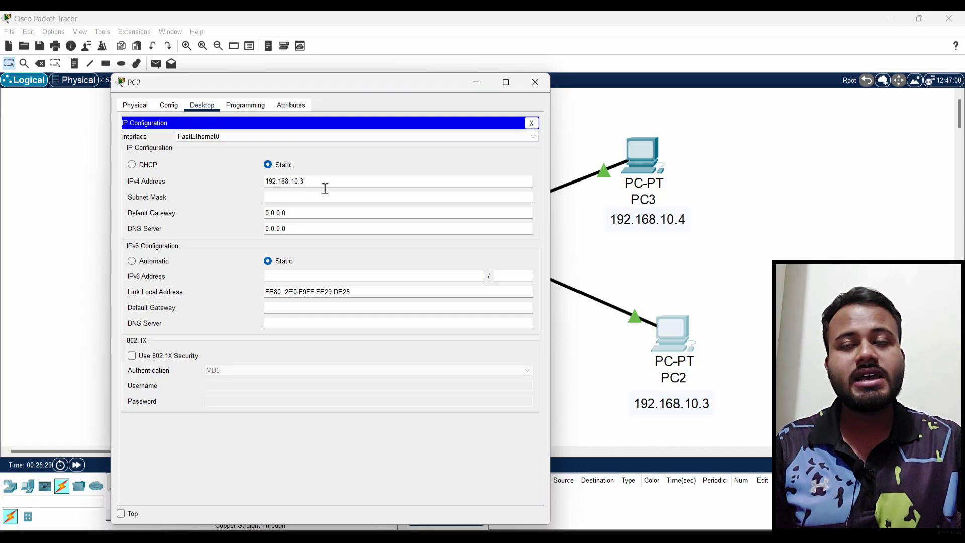
{"action": "left_click", "coordinate": [317, 197]}
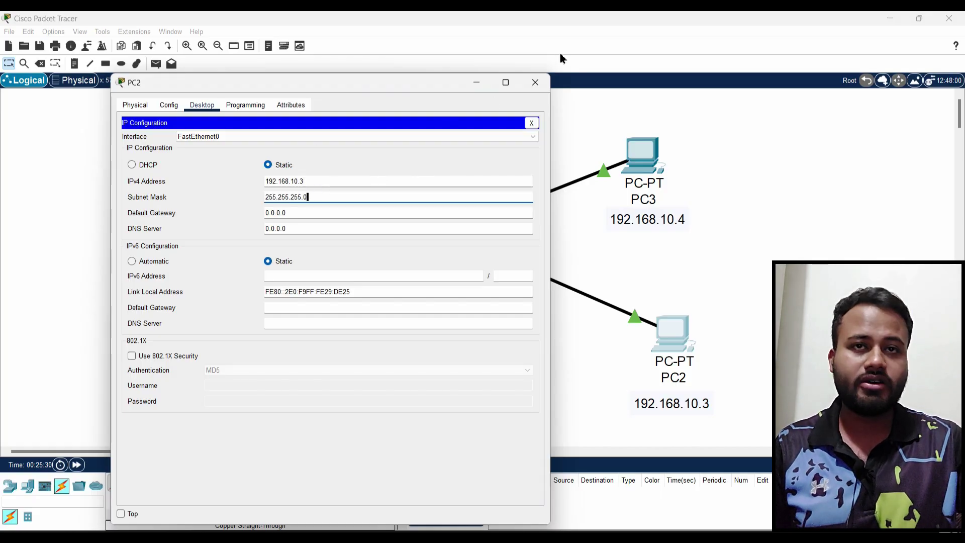
{"action": "left_click", "coordinate": [535, 80]}
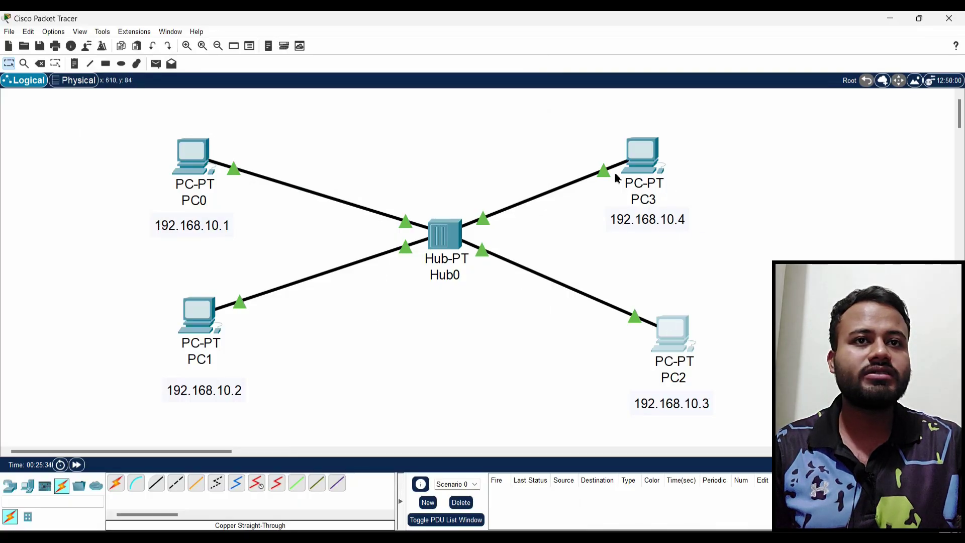
Give PC3 the static IPv4 address 192.168.10.4 with subnet mask 255.255.255.0 and close its device window
{"action": "left_click", "coordinate": [631, 172]}
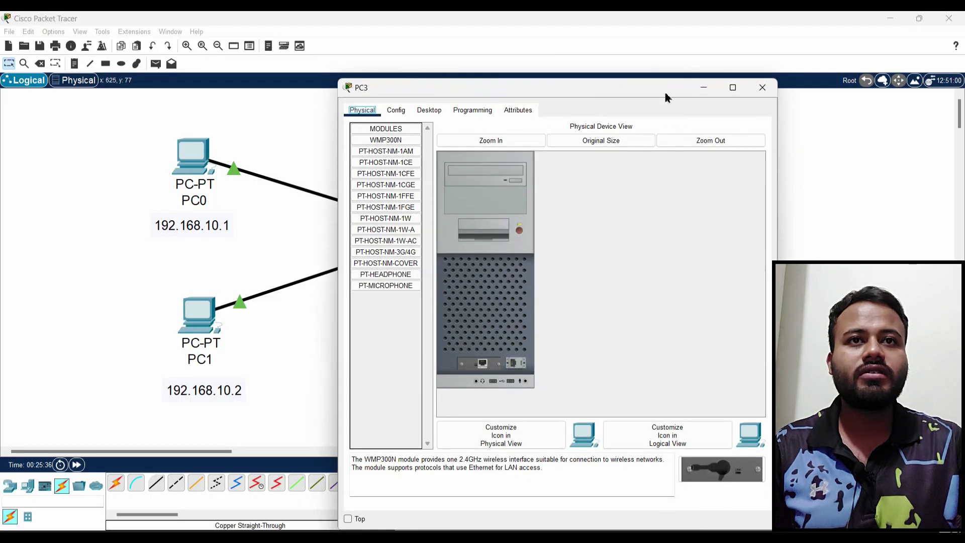
{"action": "left_click_drag", "start_coordinate": [666, 95], "coordinate": [386, 111]}
{"action": "left_click", "coordinate": [147, 123]}
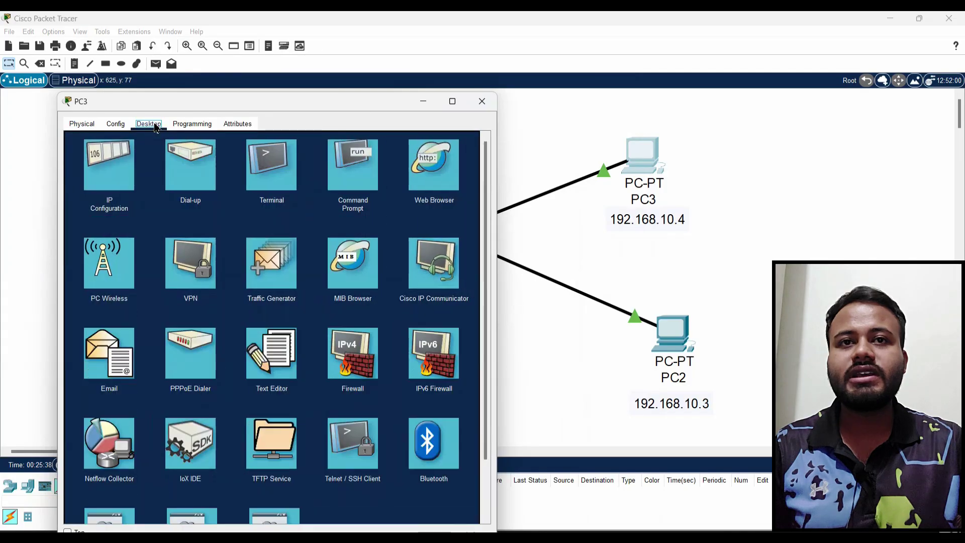
{"action": "left_click", "coordinate": [102, 161]}
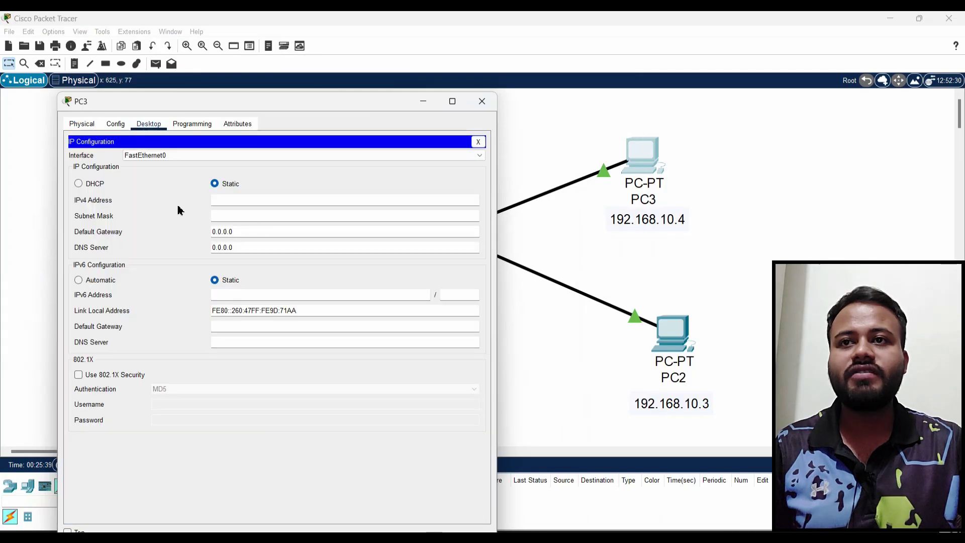
{"action": "left_click", "coordinate": [265, 200]}
{"action": "type", "text": "192.168.10.1"}
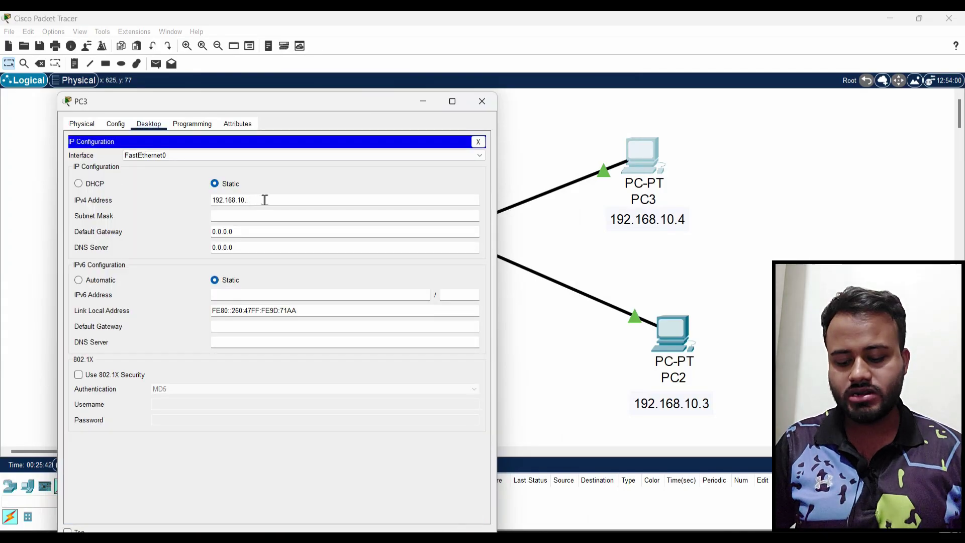
{"action": "left_click", "coordinate": [278, 222]}
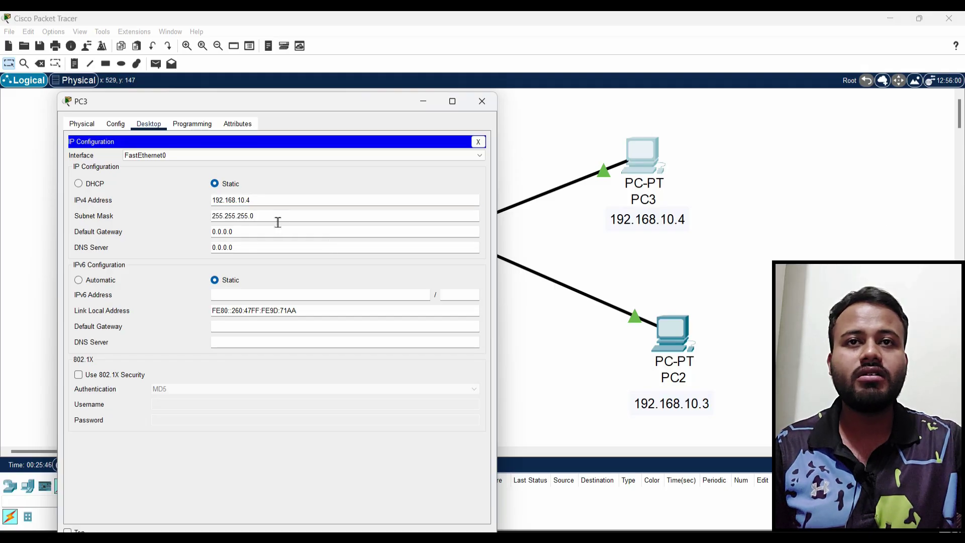
{"action": "left_click", "coordinate": [480, 101]}
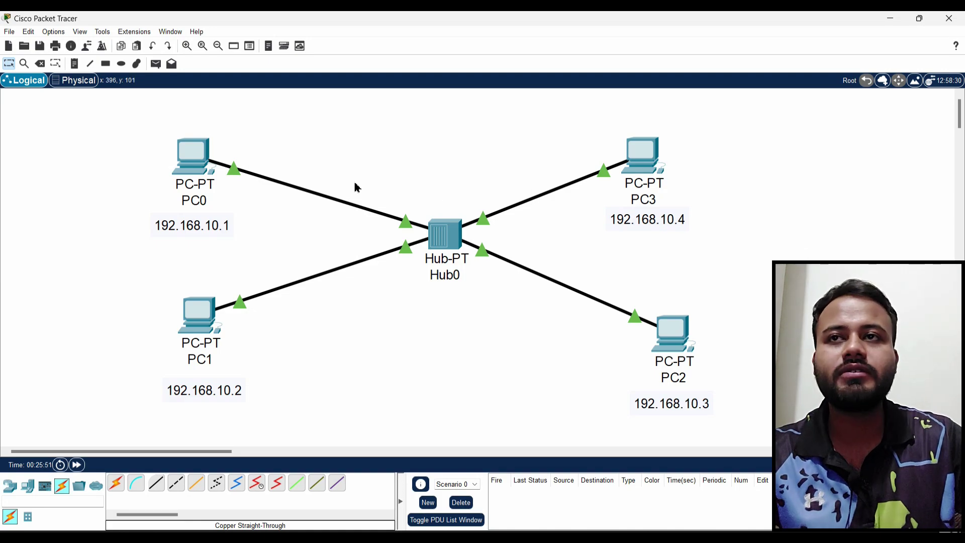
Activate the simple PDU tool, circle it in screen ink with the handwritten note "SMS", and clear the ink
{"action": "left_click", "coordinate": [157, 66]}
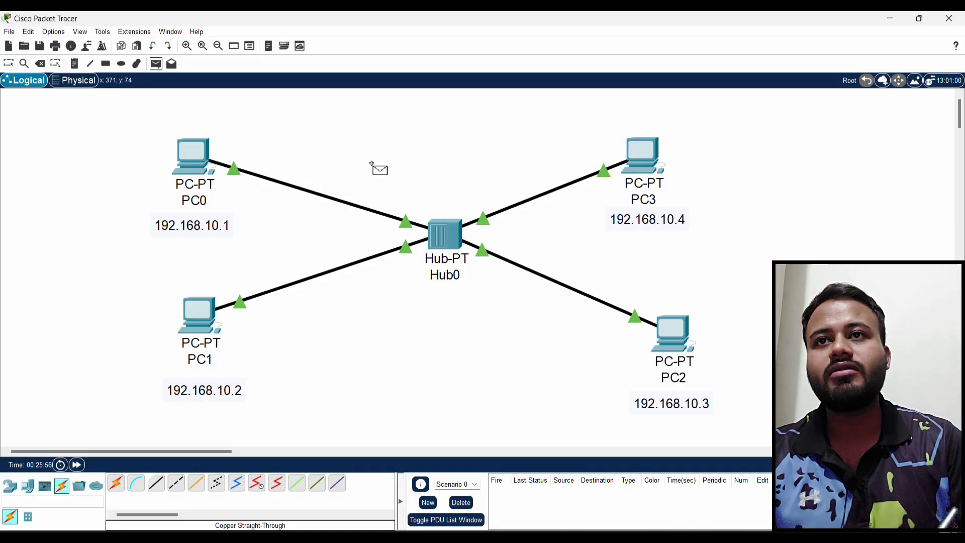
{"action": "key", "text": "ctrl+shift+3"}
{"action": "mouse_move", "coordinate": [144, 52]}
{"action": "left_mouse_down"}
{"action": "mouse_move", "coordinate": [142, 62]}
{"action": "mouse_move", "coordinate": [176, 39]}
{"action": "left_mouse_up"}
{"action": "mouse_move", "coordinate": [181, 106]}
{"action": "left_mouse_down"}
{"action": "mouse_move", "coordinate": [189, 112]}
{"action": "mouse_move", "coordinate": [239, 91]}
{"action": "mouse_move", "coordinate": [292, 104]}
{"action": "left_mouse_up"}
{"action": "left_click_drag", "start_coordinate": [304, 63], "coordinate": [318, 107]}
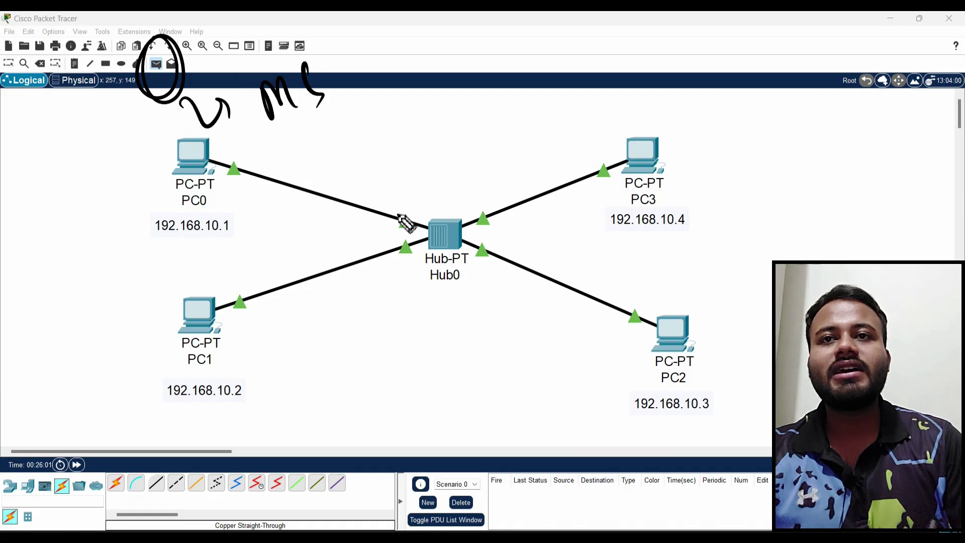
{"action": "left_click_drag", "start_coordinate": [283, 162], "coordinate": [352, 99]}
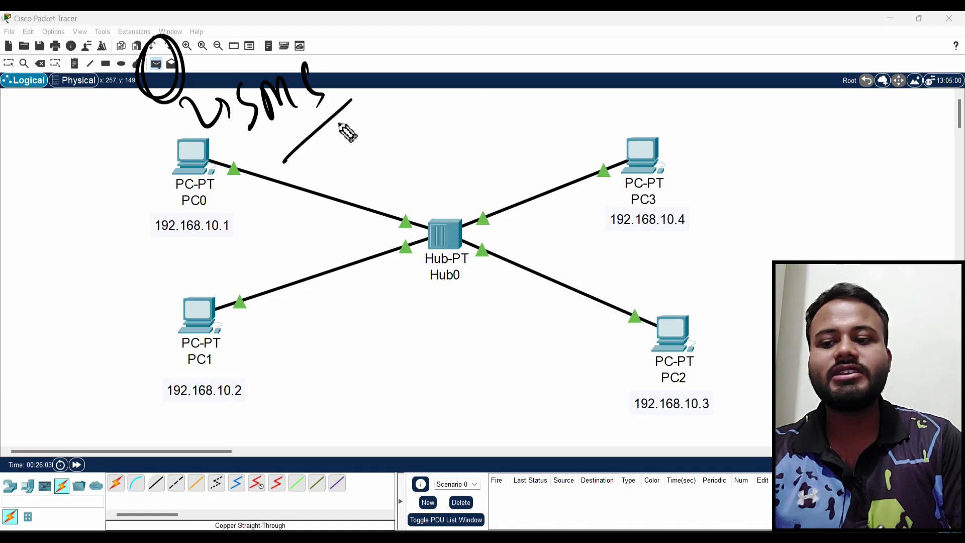
{"action": "key", "text": "Escape"}
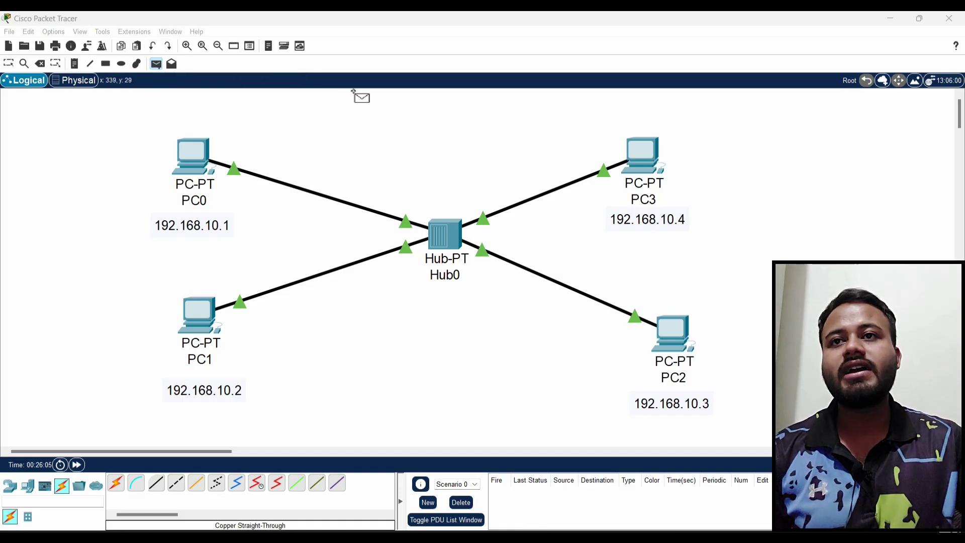
Send a simple PDU from PC0 to PC2 to test their connection
{"action": "left_click", "coordinate": [156, 63]}
{"action": "left_click", "coordinate": [196, 160]}
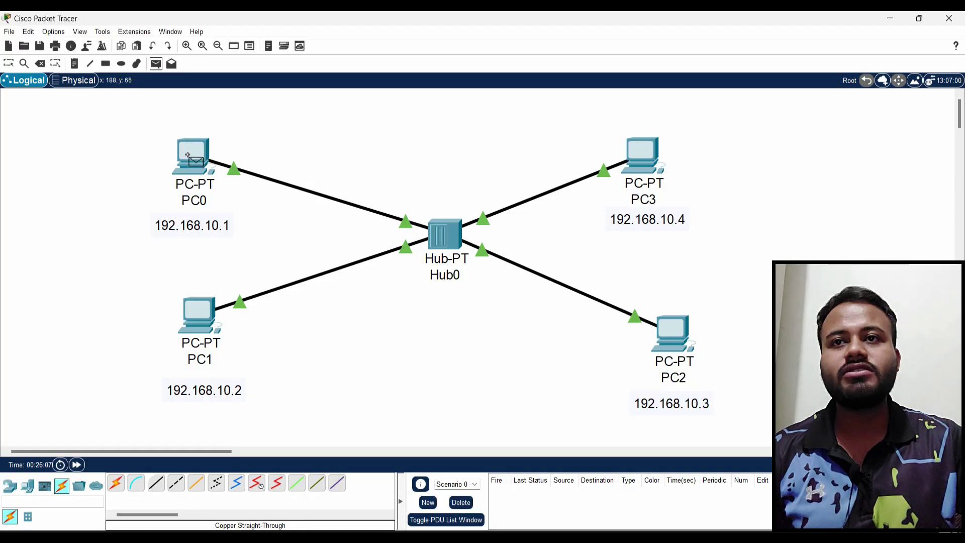
{"action": "left_click", "coordinate": [673, 347]}
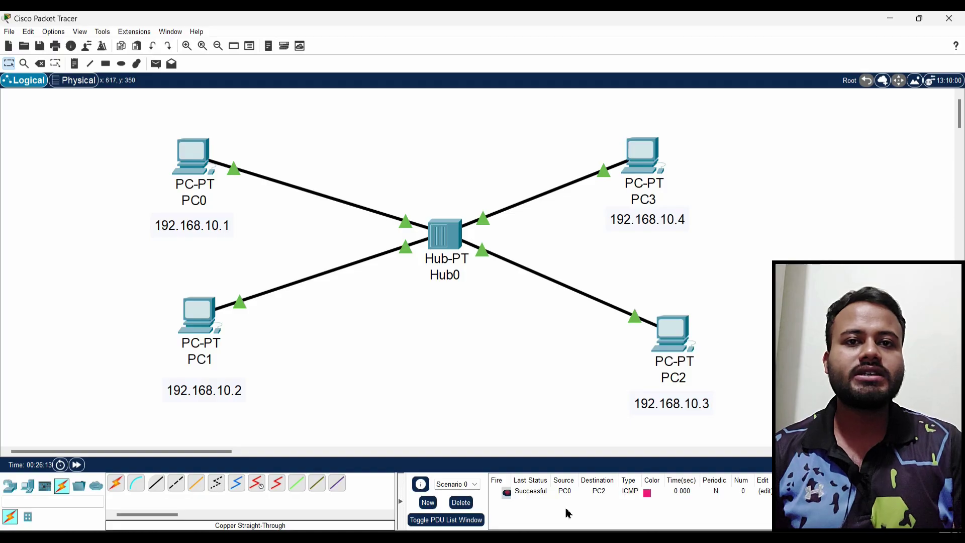
Mark the last status of the PC0-to-PC2 message with an ink arrow and circle, and clear the ink
{"action": "left_click_drag", "start_coordinate": [487, 280], "coordinate": [526, 427]}
{"action": "left_click_drag", "start_coordinate": [507, 397], "coordinate": [540, 396]}
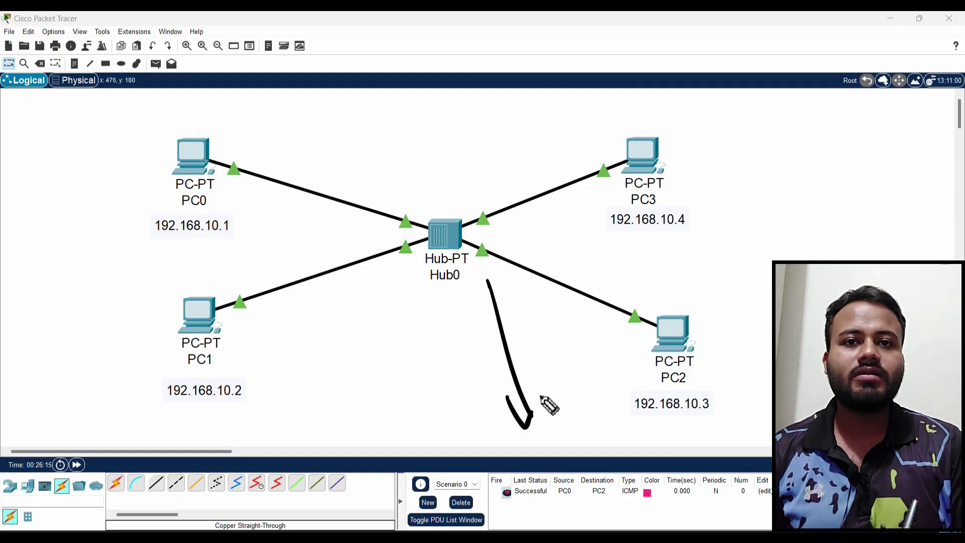
{"action": "mouse_move", "coordinate": [506, 489]}
{"action": "left_mouse_down"}
{"action": "mouse_move", "coordinate": [544, 457]}
{"action": "mouse_move", "coordinate": [546, 470]}
{"action": "left_mouse_up"}
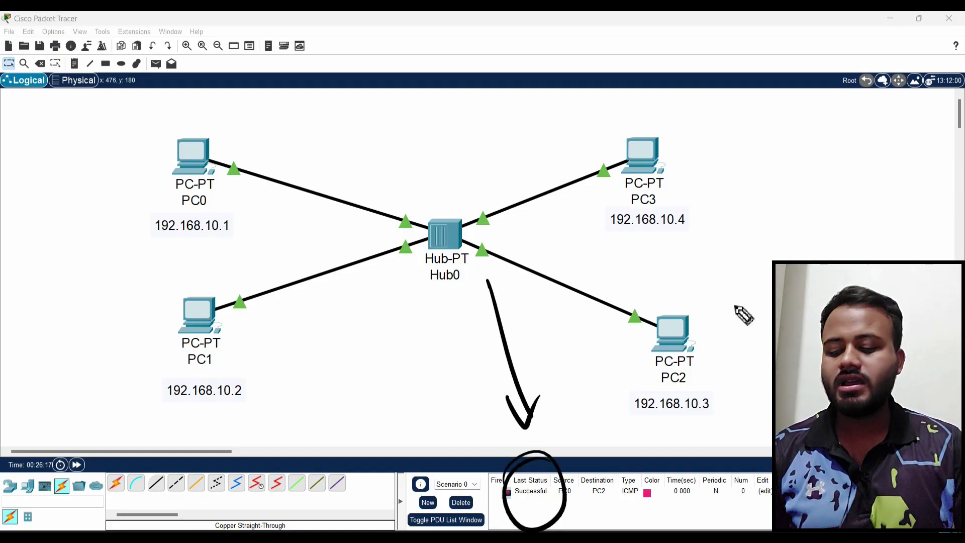
{"action": "key", "text": "ctrl+shift+7"}
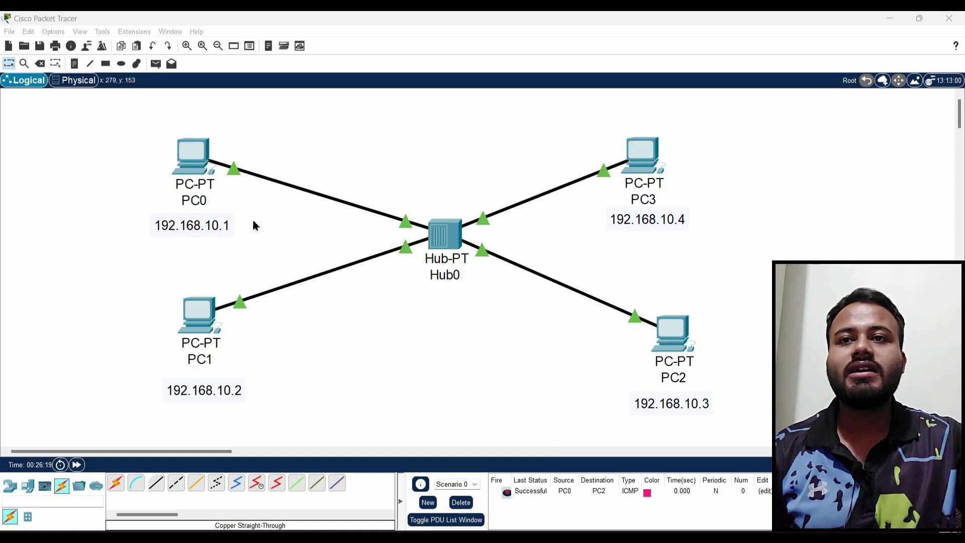
Send a simple PDU from PC1 to PC3, and delete the scenario to clear the message list
{"action": "left_click", "coordinate": [156, 63]}
{"action": "left_click", "coordinate": [196, 322]}
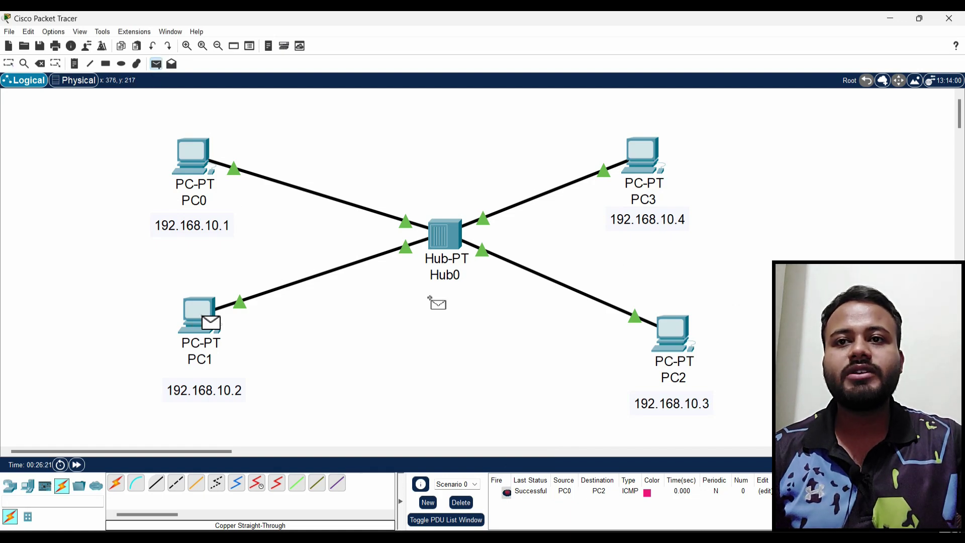
{"action": "left_click", "coordinate": [645, 159]}
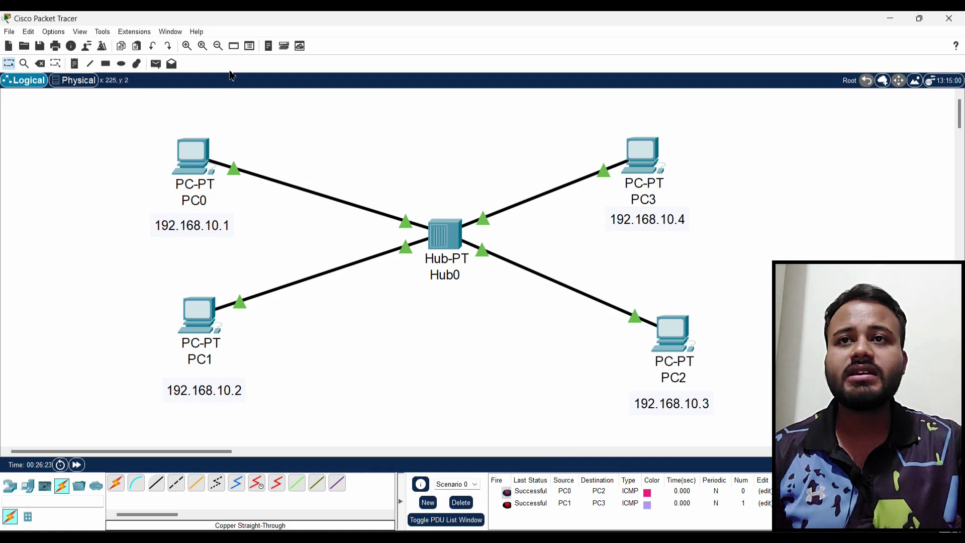
{"action": "left_click", "coordinate": [466, 503]}
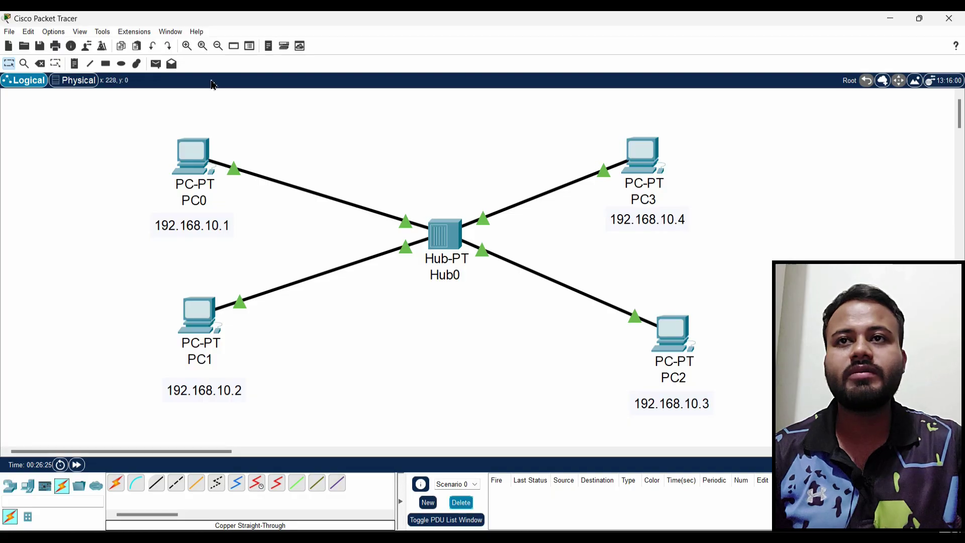
Send simple PDUs from PC0 to PC1 and from PC3 to PC0, and delete the scenario's messages
{"action": "left_click", "coordinate": [156, 63]}
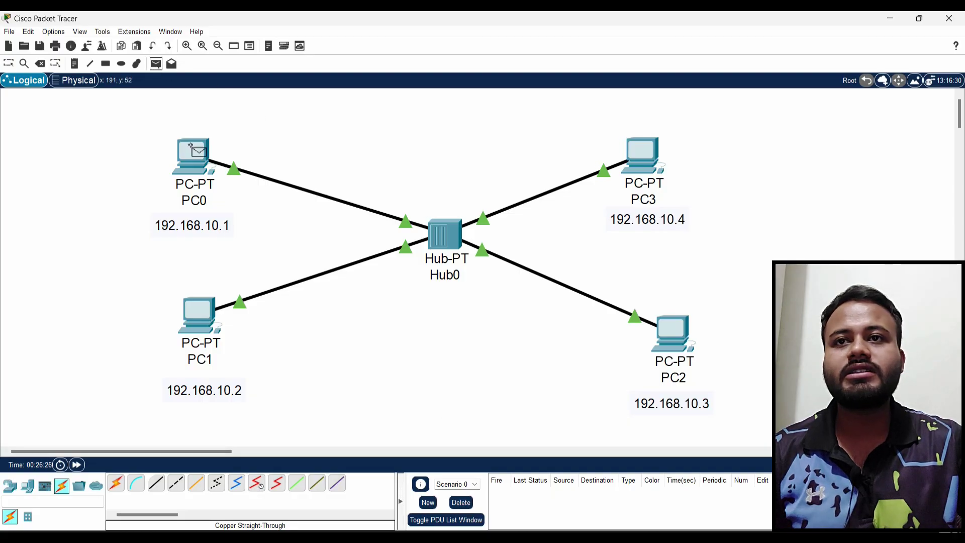
{"action": "left_click", "coordinate": [199, 327]}
{"action": "left_click", "coordinate": [157, 63]}
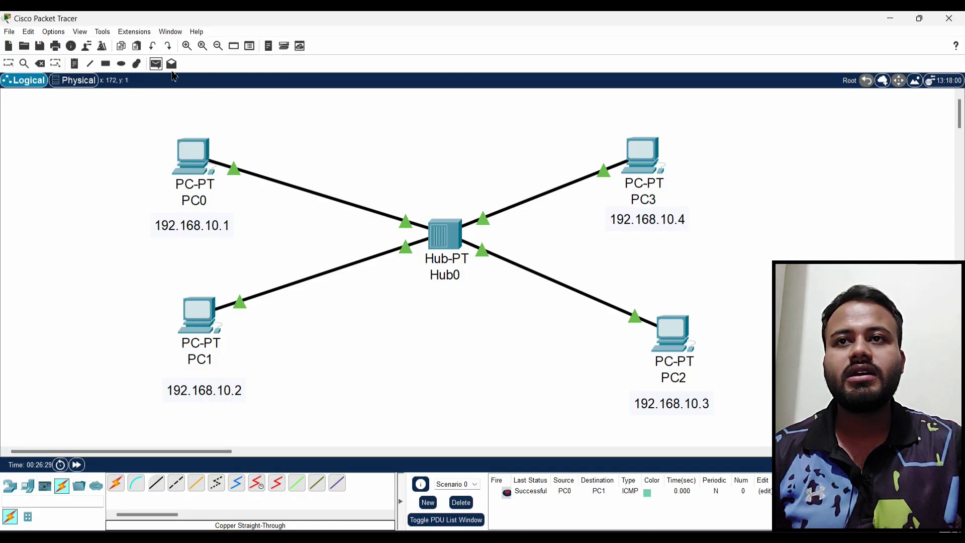
{"action": "left_click", "coordinate": [654, 163]}
{"action": "left_click", "coordinate": [218, 159]}
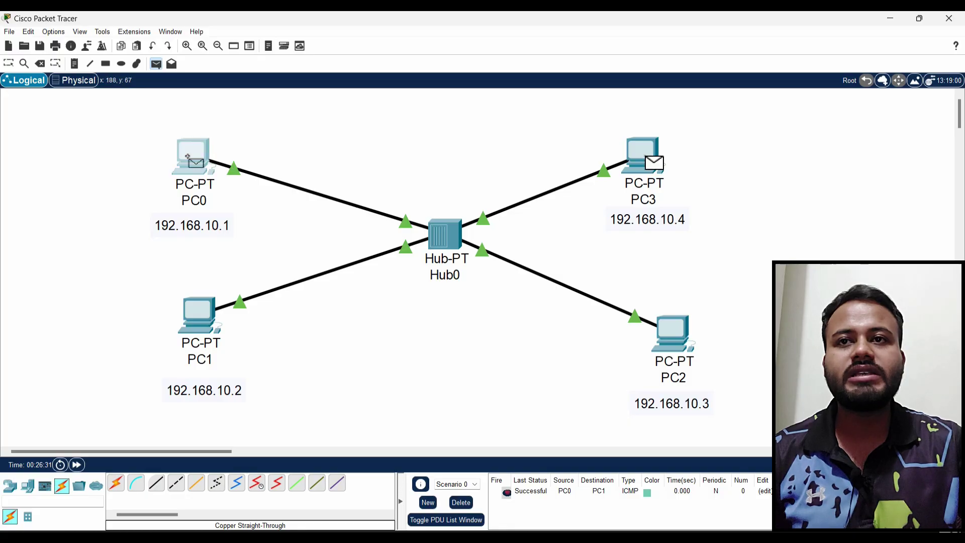
{"action": "left_click", "coordinate": [461, 503]}
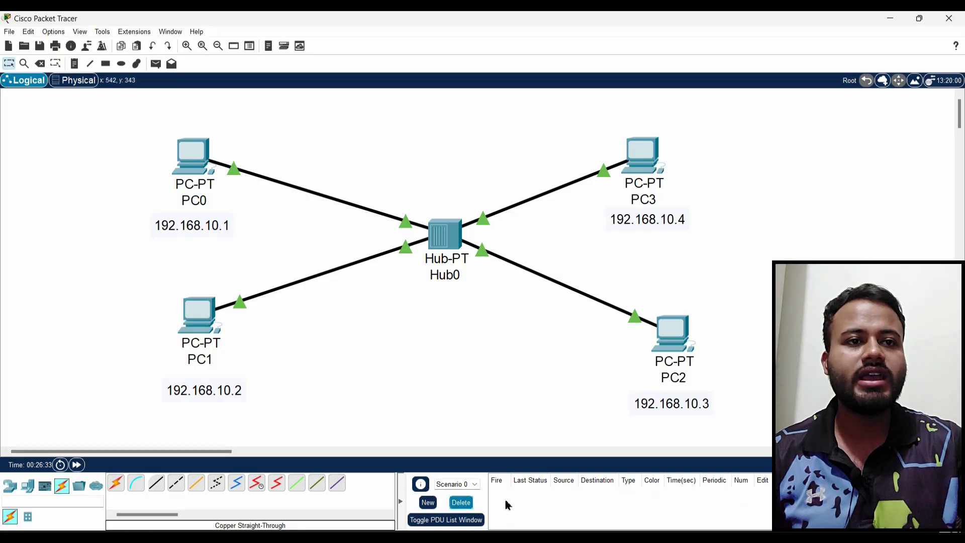
Switch to Simulation mode and create a simple PDU from PC0 to PC2
{"action": "left_click", "coordinate": [922, 464]}
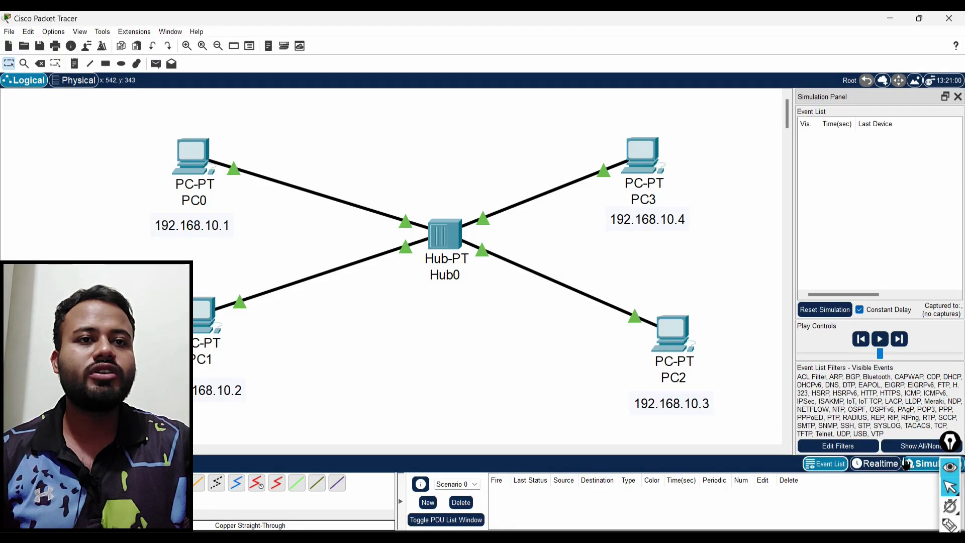
{"action": "left_click", "coordinate": [875, 463]}
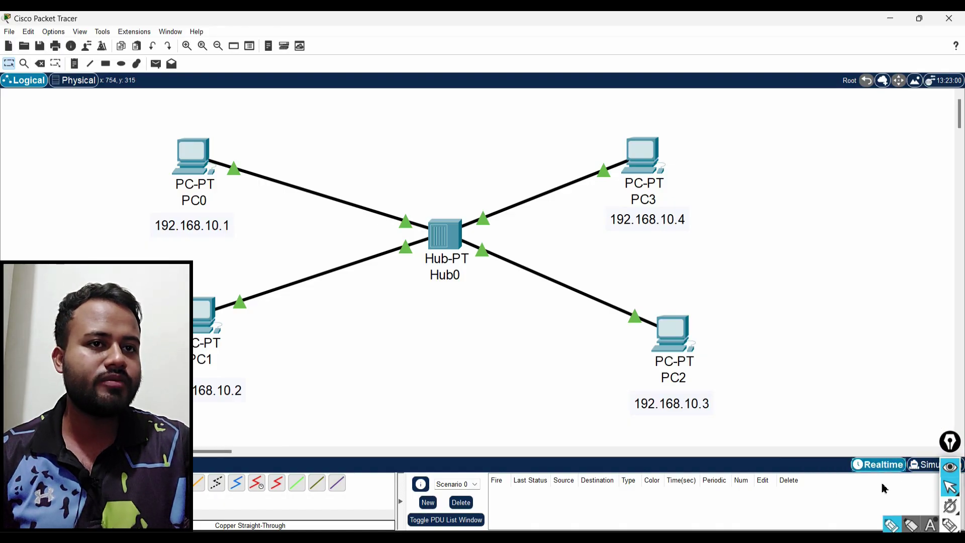
{"action": "left_click", "coordinate": [926, 466]}
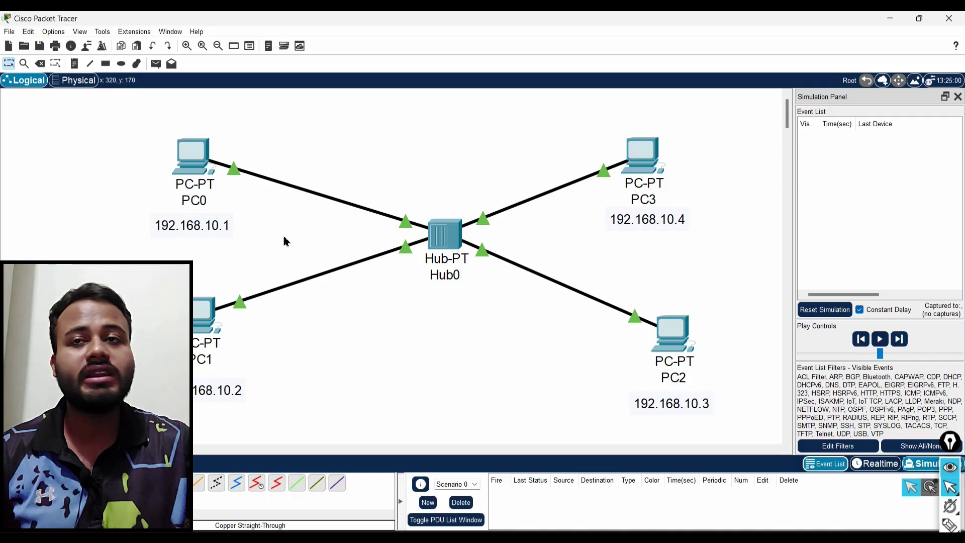
{"action": "left_click", "coordinate": [156, 63]}
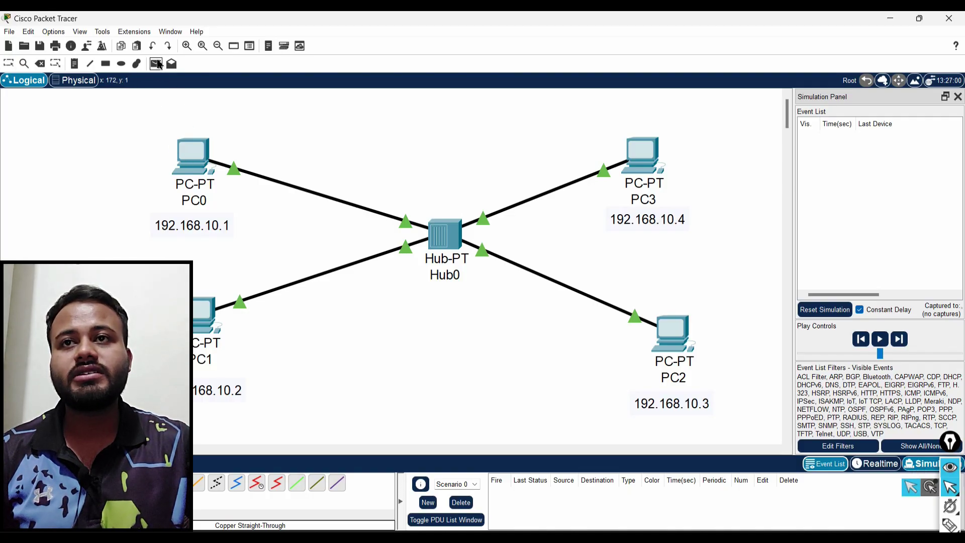
{"action": "left_click", "coordinate": [190, 156]}
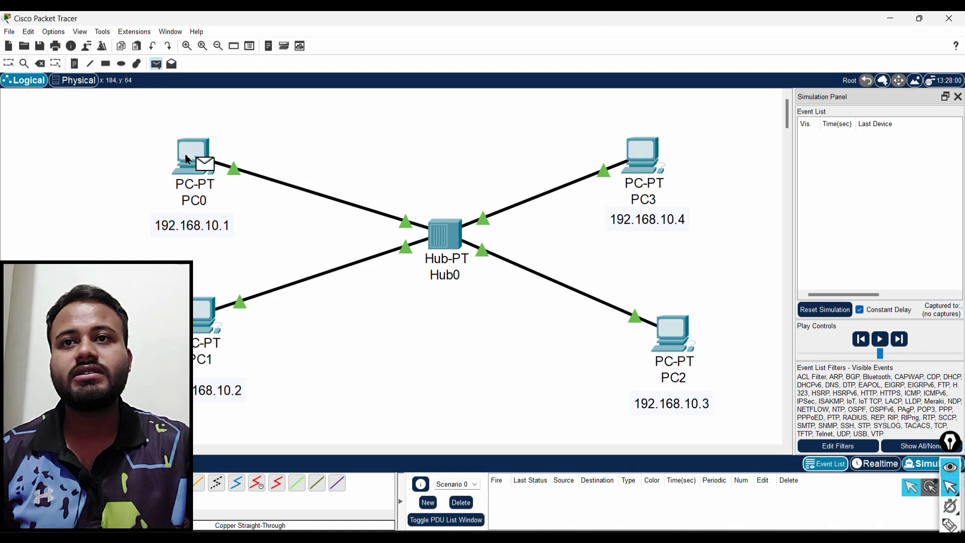
{"action": "left_click", "coordinate": [666, 339]}
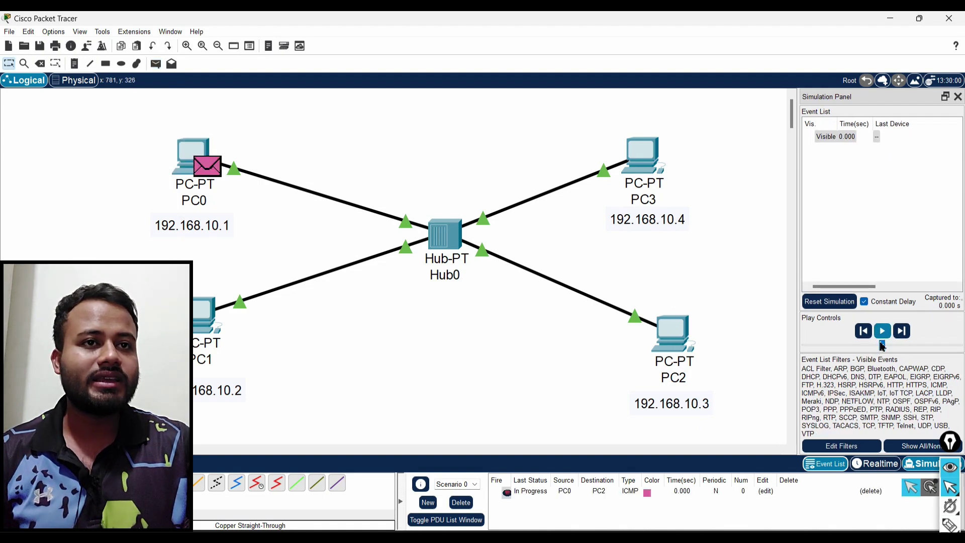
Play the simulation of the PC0-to-PC2 message, pause it, and return to Realtime mode
{"action": "left_click", "coordinate": [882, 332]}
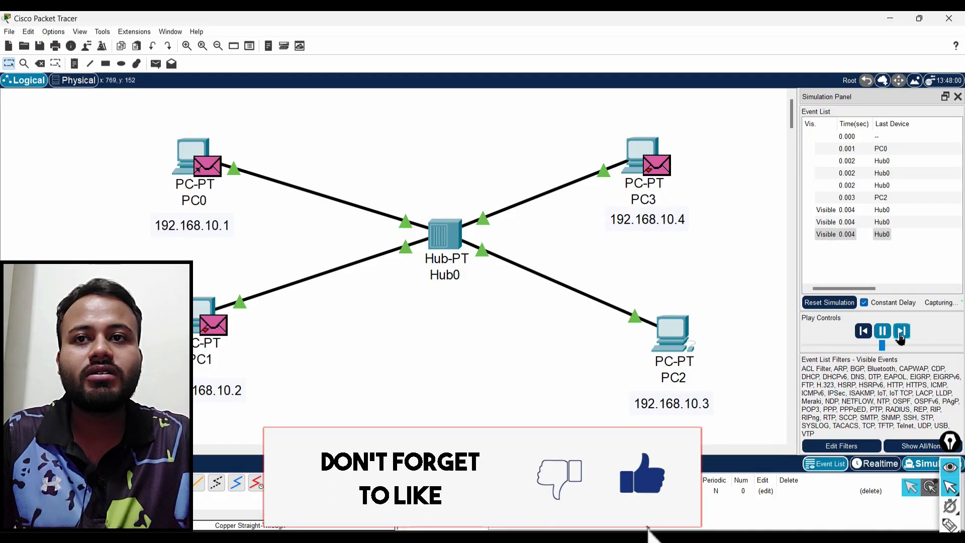
{"action": "left_click", "coordinate": [882, 331]}
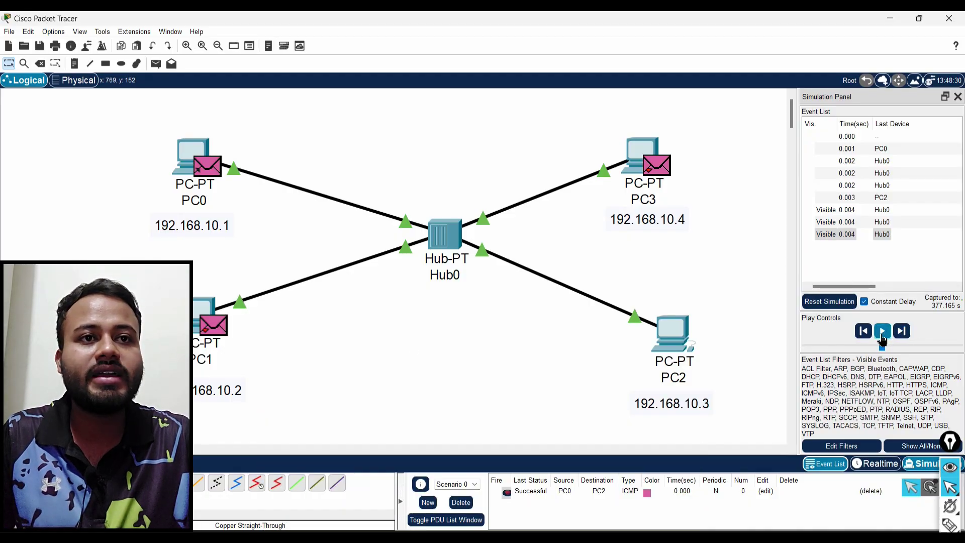
{"action": "left_click", "coordinate": [874, 463]}
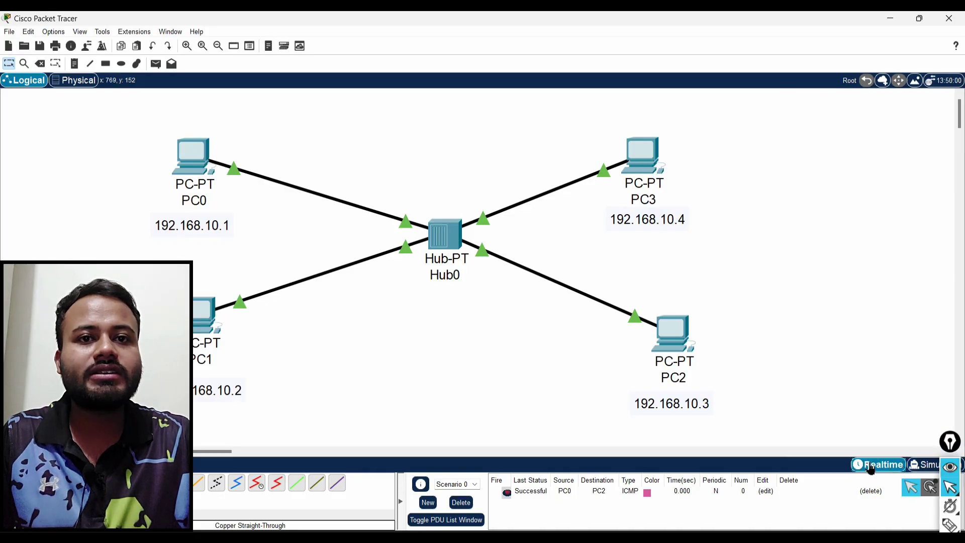
Replay the PC0-to-PC2 message in Simulation mode to examine how each PC handles it, and return to Realtime mode
{"action": "left_click", "coordinate": [921, 464]}
{"action": "left_click", "coordinate": [882, 330]}
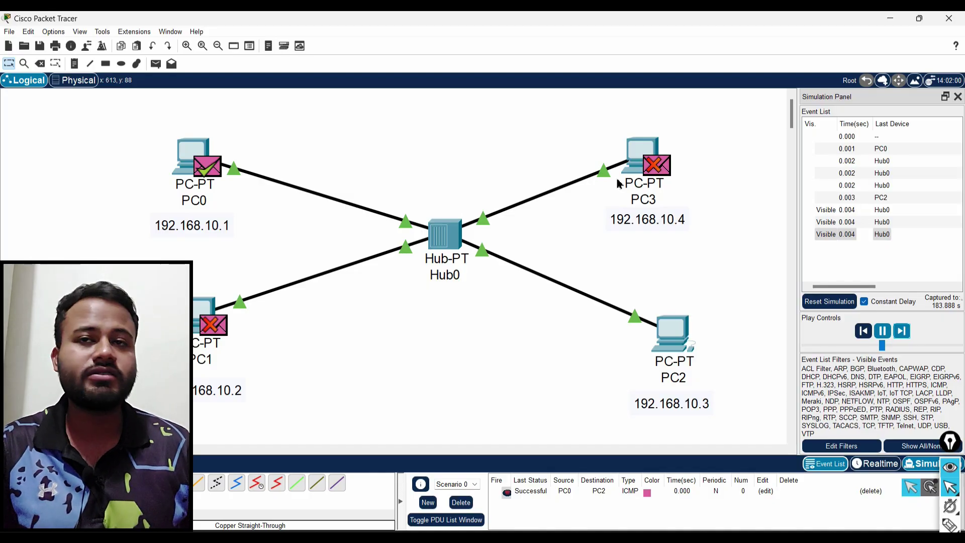
{"action": "left_click", "coordinate": [877, 463]}
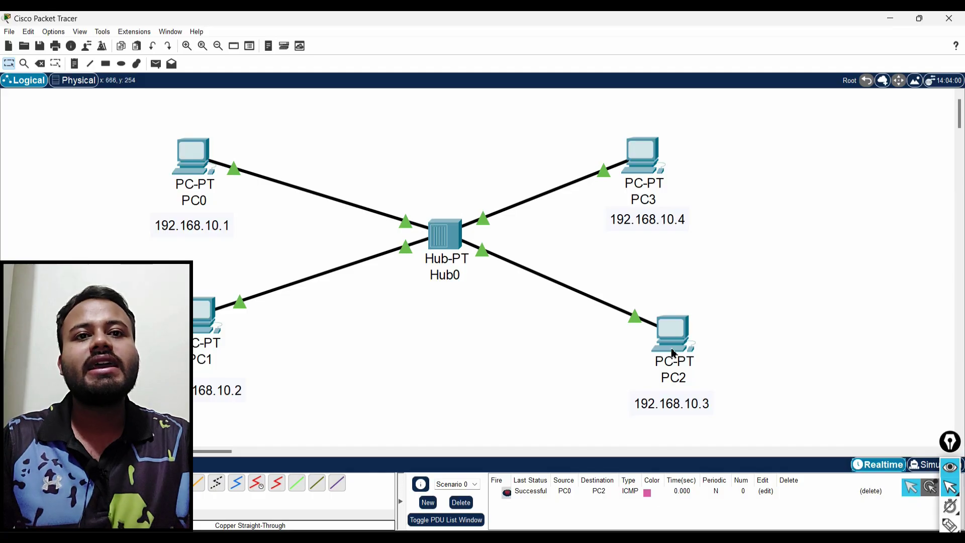
Move PC2 and PC3 closer to the hub and reposition their IP address labels beneath them
{"action": "left_click_drag", "start_coordinate": [673, 348], "coordinate": [581, 322]}
{"action": "left_click_drag", "start_coordinate": [648, 178], "coordinate": [589, 181]}
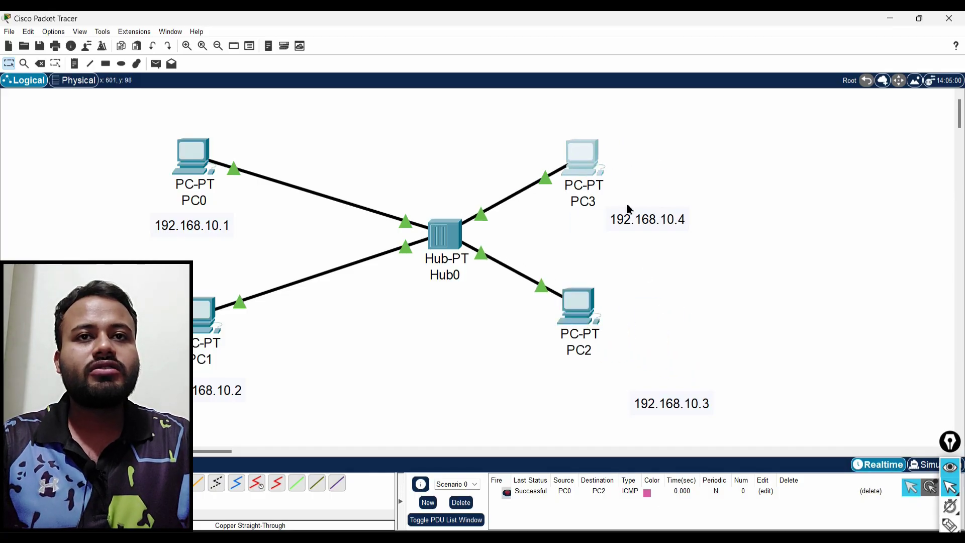
{"action": "left_click_drag", "start_coordinate": [655, 224], "coordinate": [582, 234]}
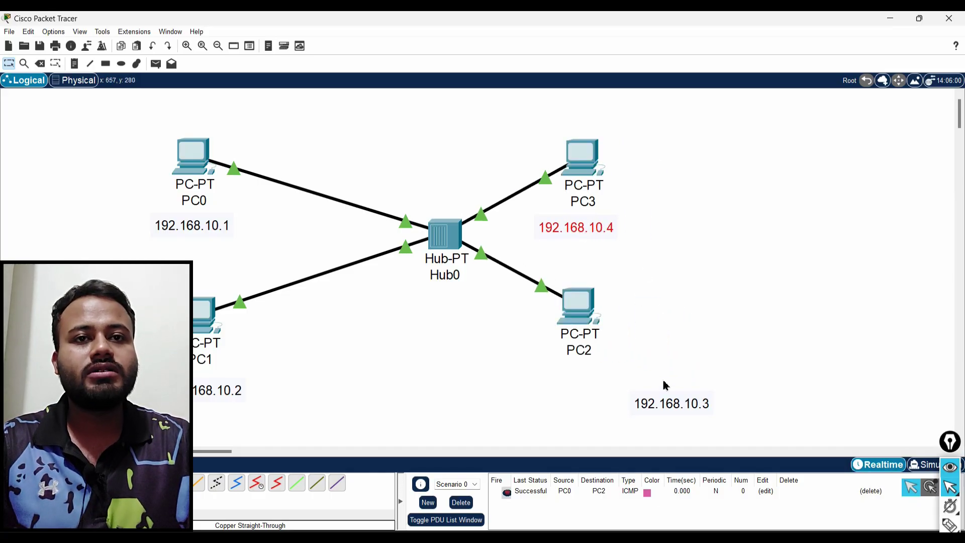
{"action": "left_click_drag", "start_coordinate": [665, 386], "coordinate": [582, 361]}
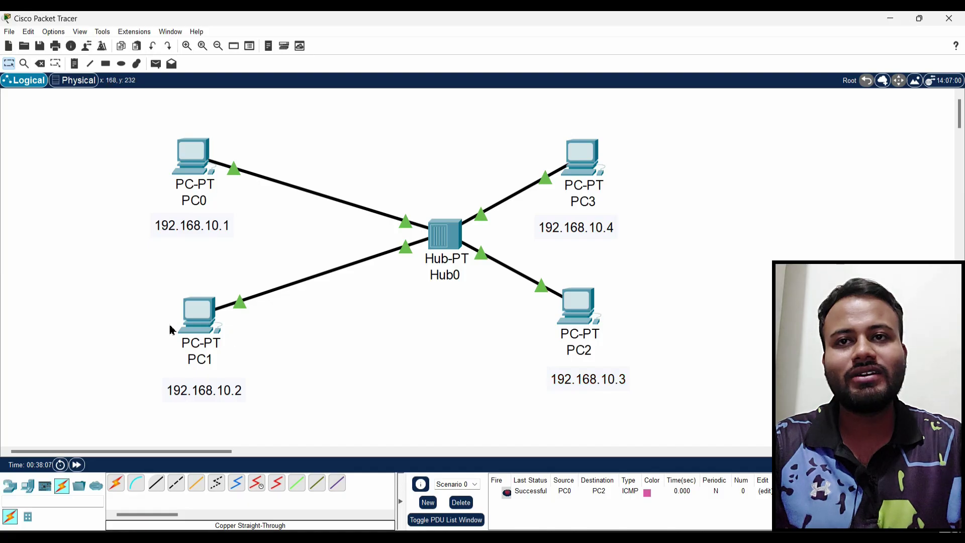
Move PC1 and PC0 closer to the hub together with their IP address labels
{"action": "left_click_drag", "start_coordinate": [199, 321], "coordinate": [249, 314]}
{"action": "left_click_drag", "start_coordinate": [196, 395], "coordinate": [248, 386]}
{"action": "left_click_drag", "start_coordinate": [190, 168], "coordinate": [273, 173]}
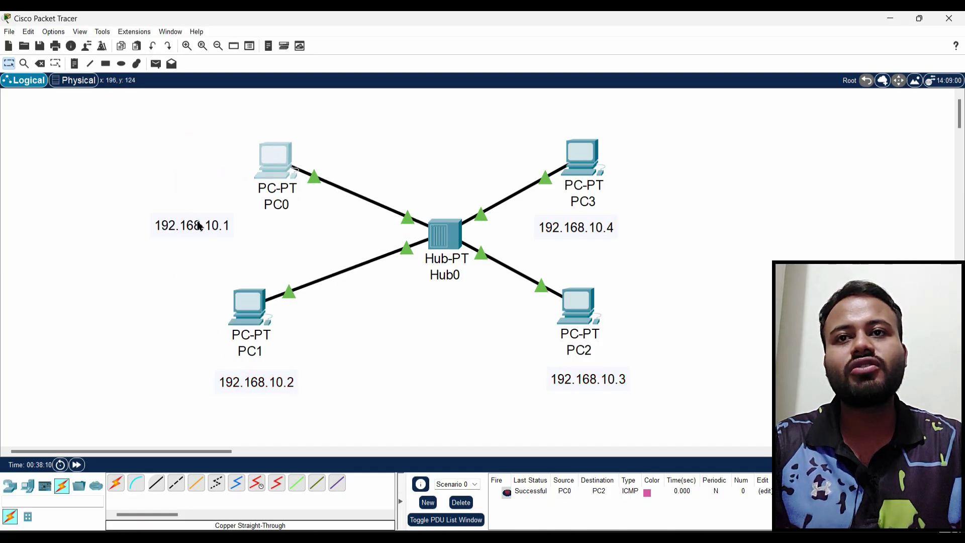
{"action": "left_click_drag", "start_coordinate": [198, 237], "coordinate": [273, 233]}
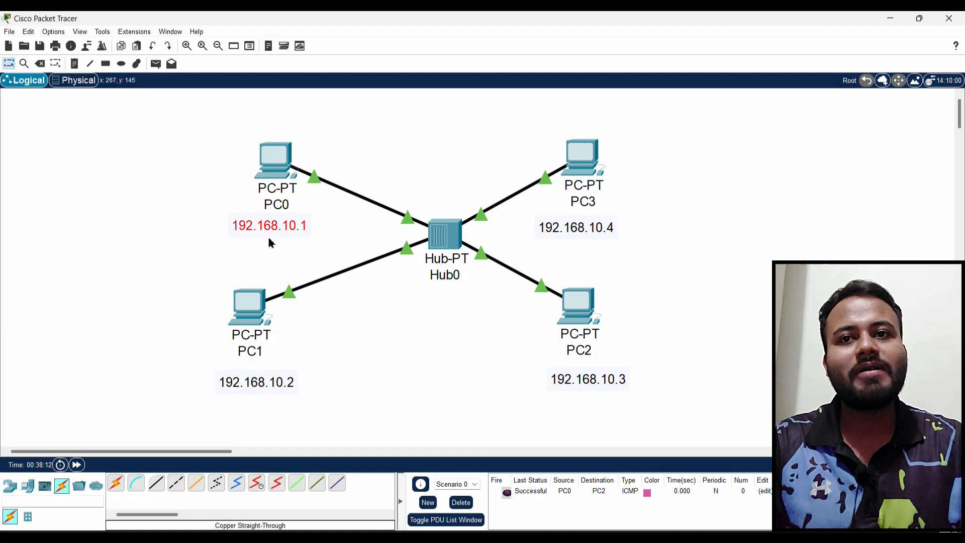
{"action": "left_click", "coordinate": [340, 335]}
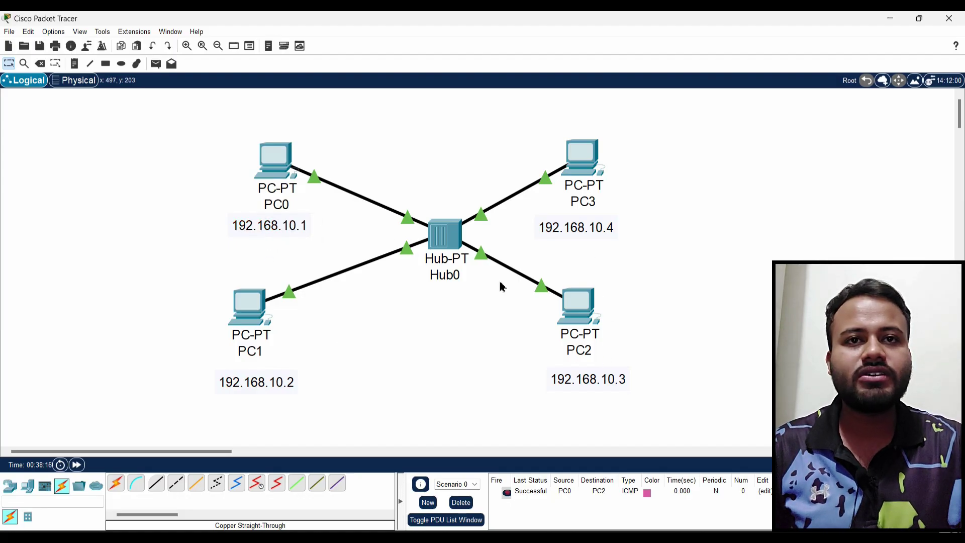
Open PC0's Command Prompt and move its window aside so that PC2 and PC3 stay visible
{"action": "left_click", "coordinate": [270, 174]}
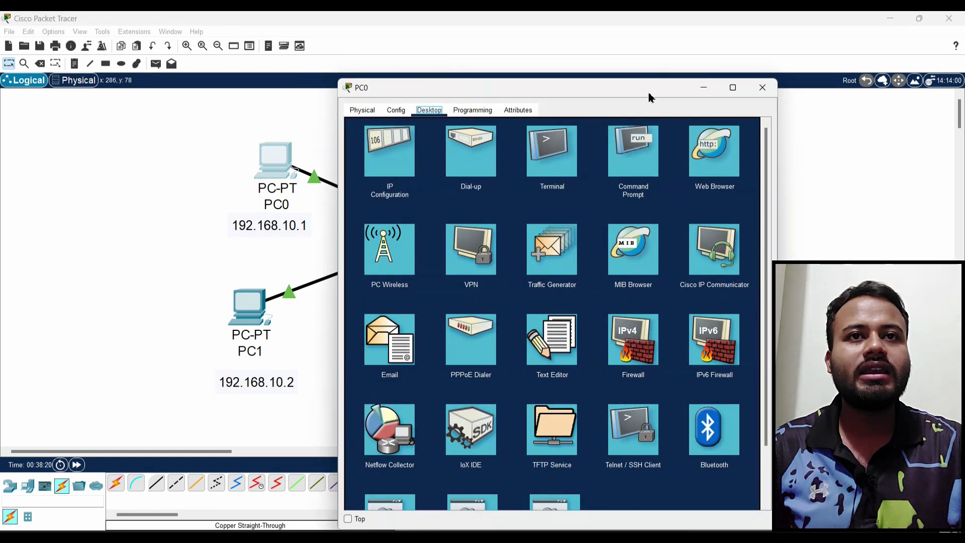
{"action": "left_click_drag", "start_coordinate": [648, 97], "coordinate": [325, 104]}
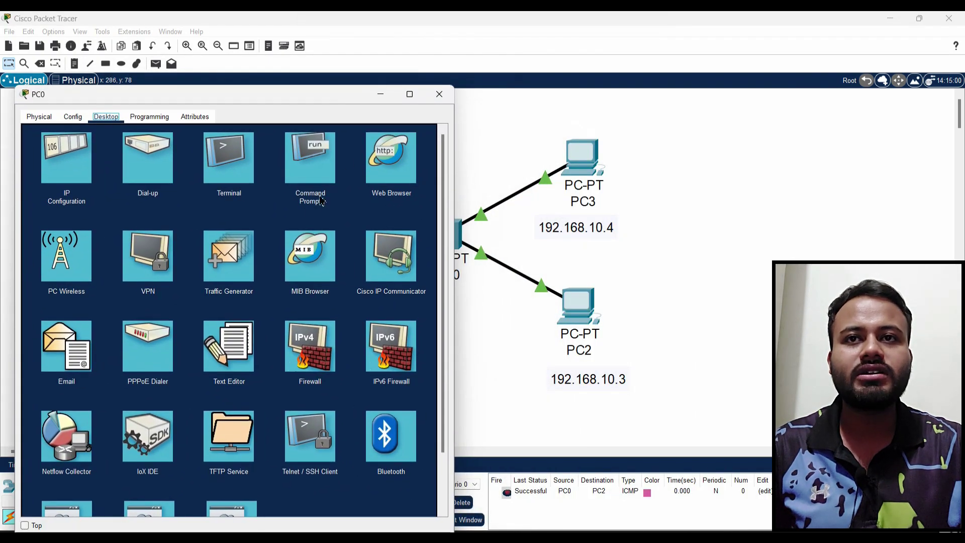
{"action": "left_click", "coordinate": [318, 178]}
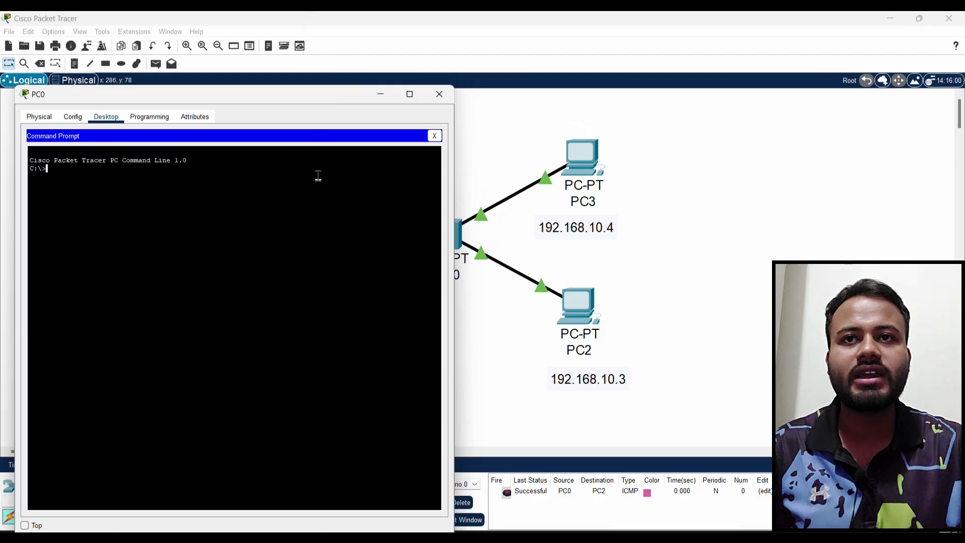
{"action": "left_click_drag", "start_coordinate": [319, 94], "coordinate": [308, 75]}
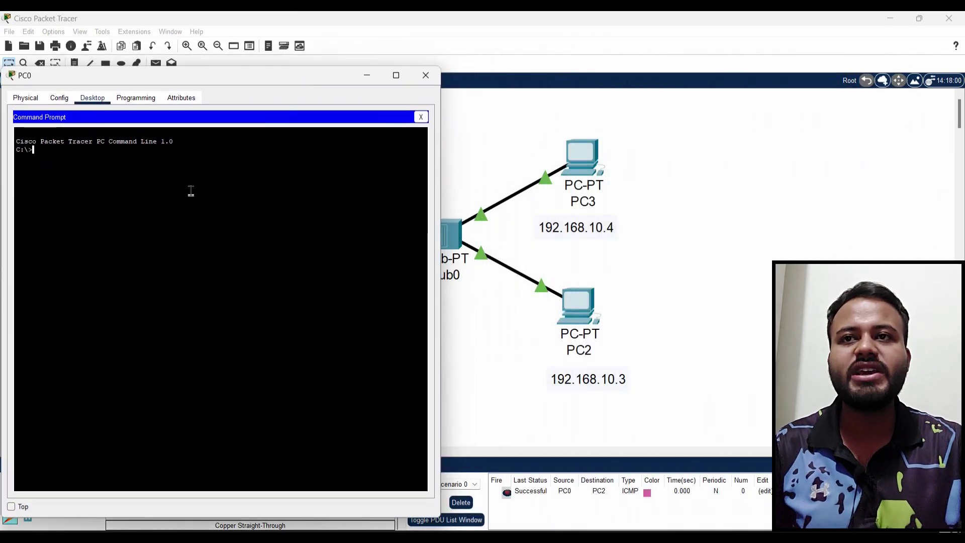
Run "ping 192.168.10.3" in PC0's Command Prompt to test the connection to PC2
{"action": "type", "text": "ping"}
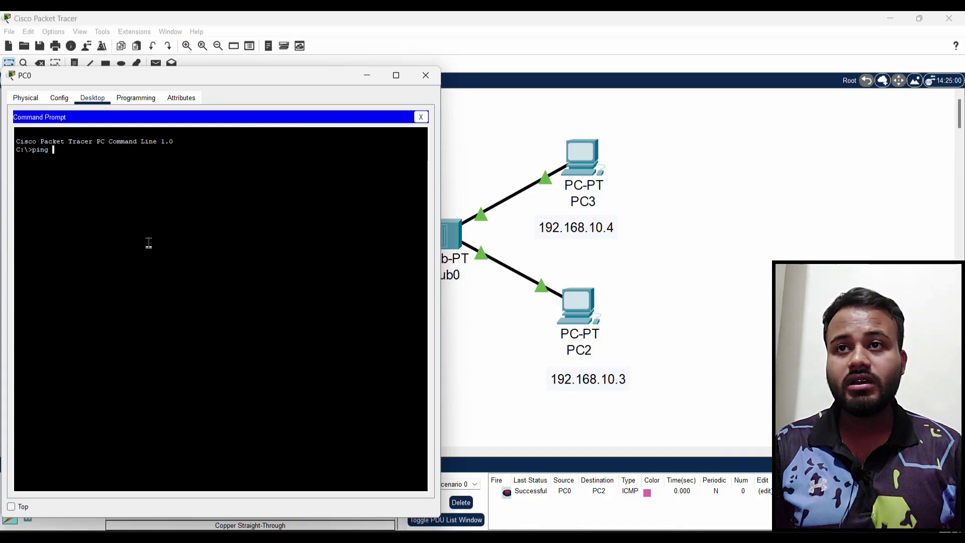
{"action": "type", "text": "192.168"}
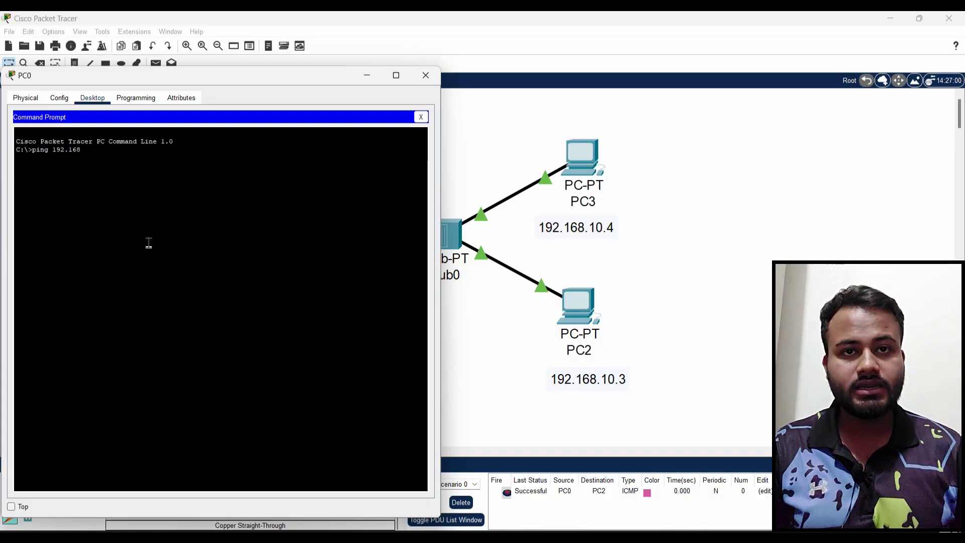
{"action": "type", "text": ".10."}
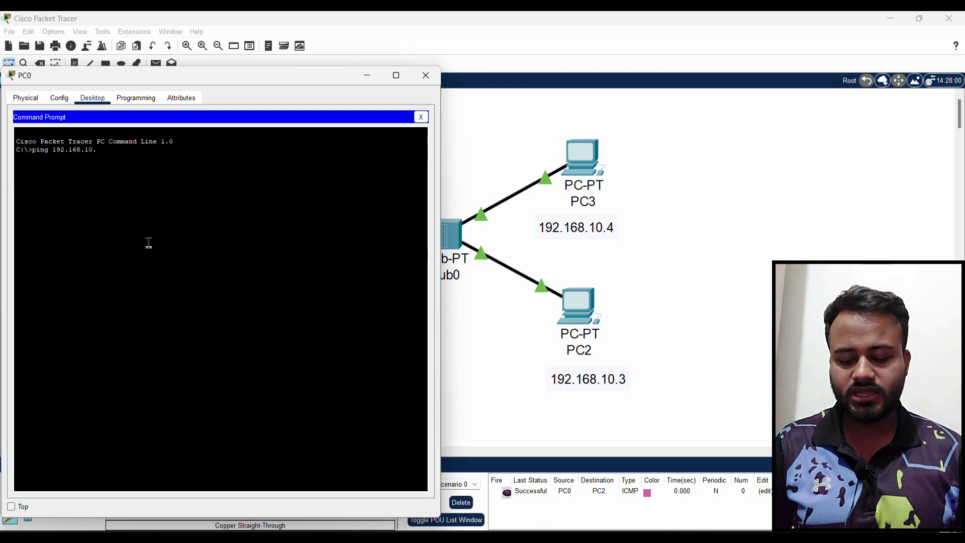
{"action": "type", "text": "3"}
{"action": "key", "text": "Return"}
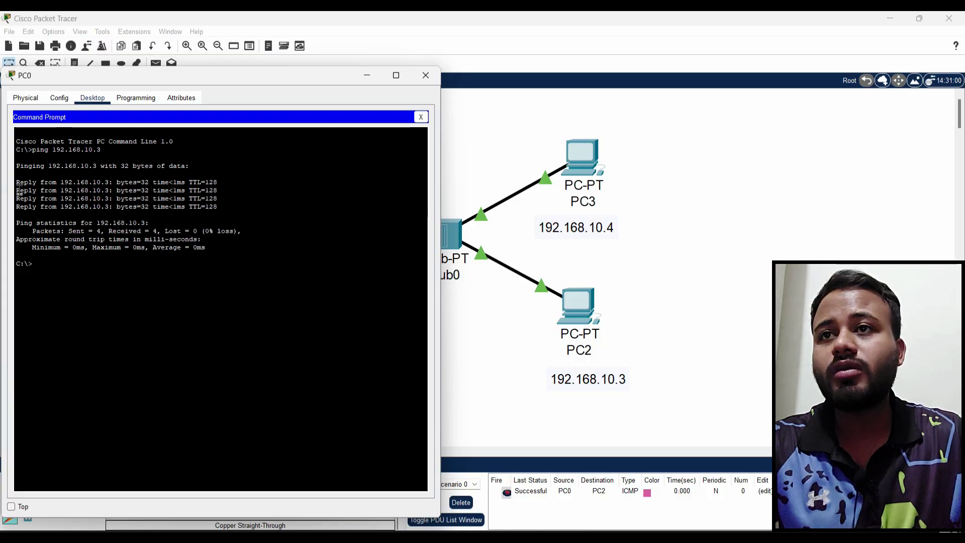
Highlight the replies and statistics in the ping output, and close PC0's device window
{"action": "mouse_move", "coordinate": [17, 188]}
{"action": "left_mouse_down"}
{"action": "mouse_move", "coordinate": [216, 199]}
{"action": "mouse_move", "coordinate": [219, 251]}
{"action": "mouse_move", "coordinate": [18, 180]}
{"action": "left_mouse_up"}
{"action": "left_click", "coordinate": [236, 261]}
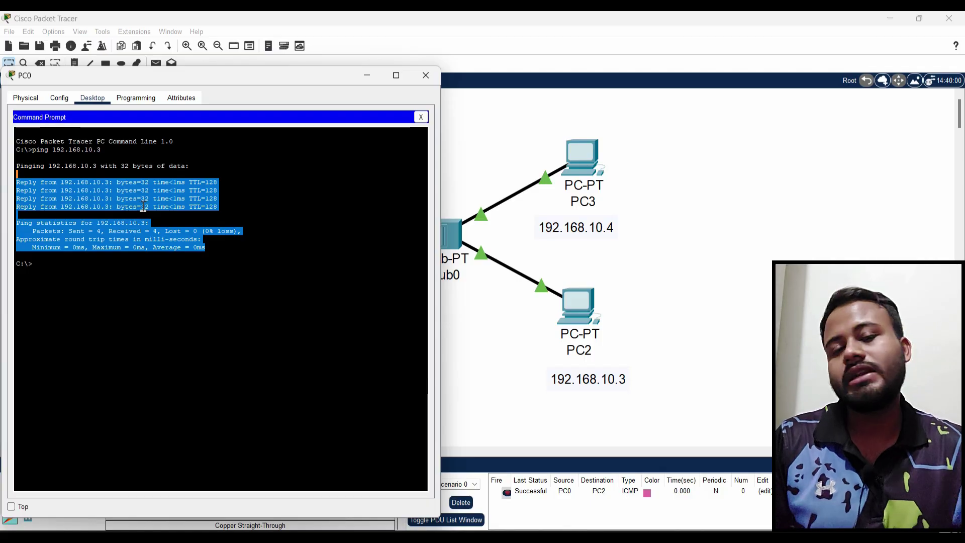
{"action": "left_click", "coordinate": [426, 75]}
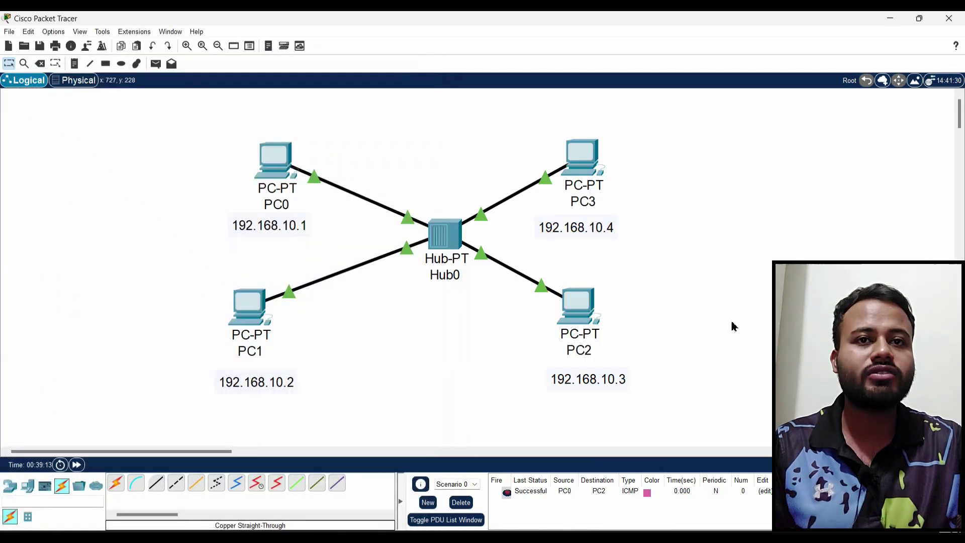
Set PC2's IPv4 address to 10.0.0.1 with subnet mask 255.0.0.0, and close its device window
{"action": "left_click", "coordinate": [581, 321]}
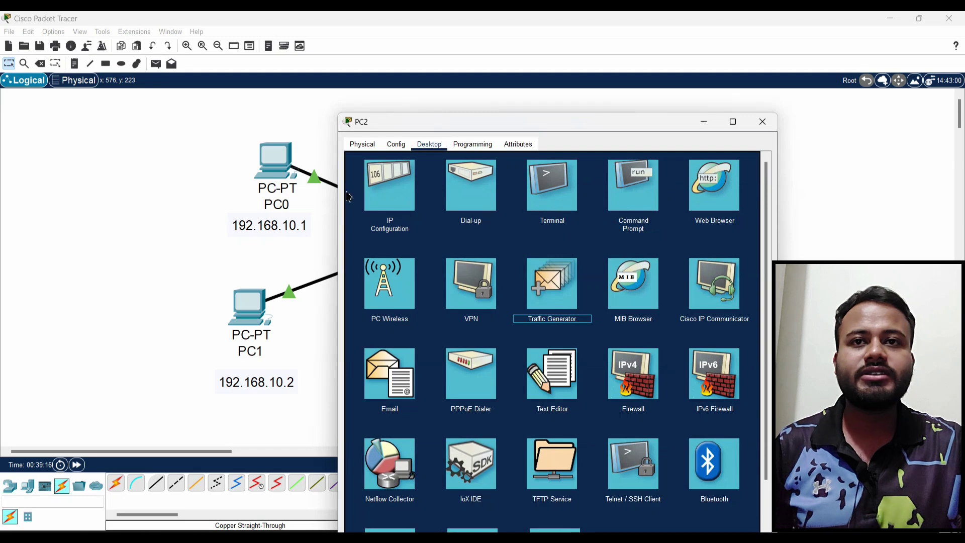
{"action": "left_click", "coordinate": [388, 184]}
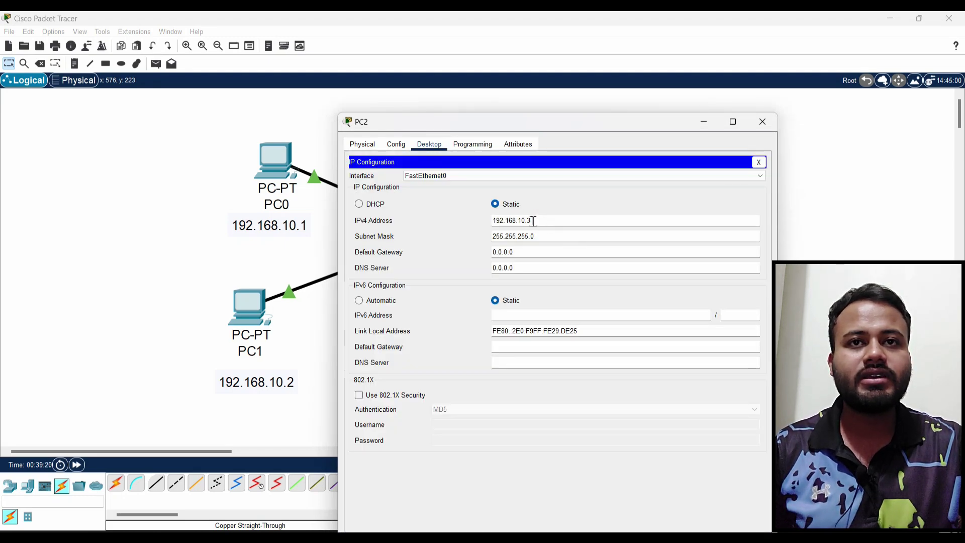
{"action": "left_click_drag", "start_coordinate": [533, 221], "coordinate": [450, 225]}
{"action": "type", "text": "10.0.0.1"}
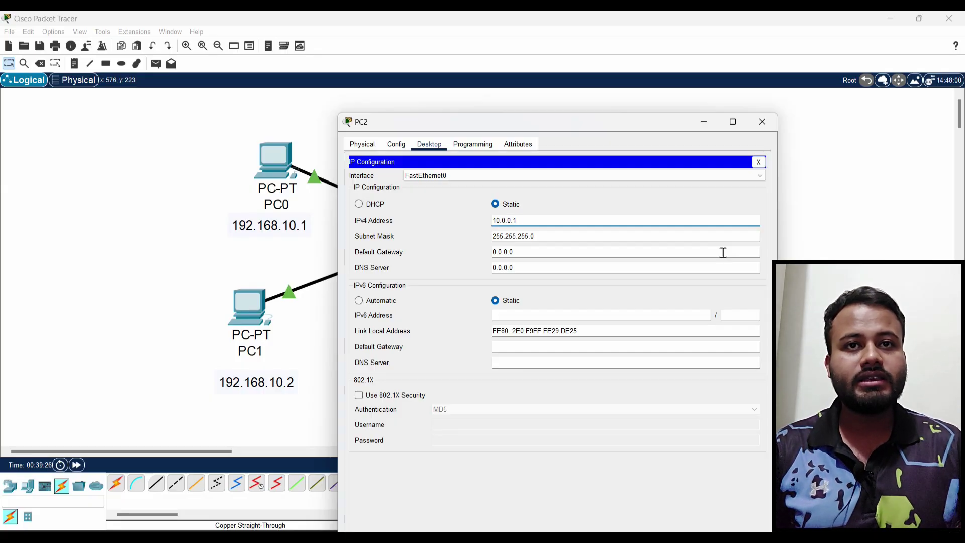
{"action": "left_click", "coordinate": [628, 237]}
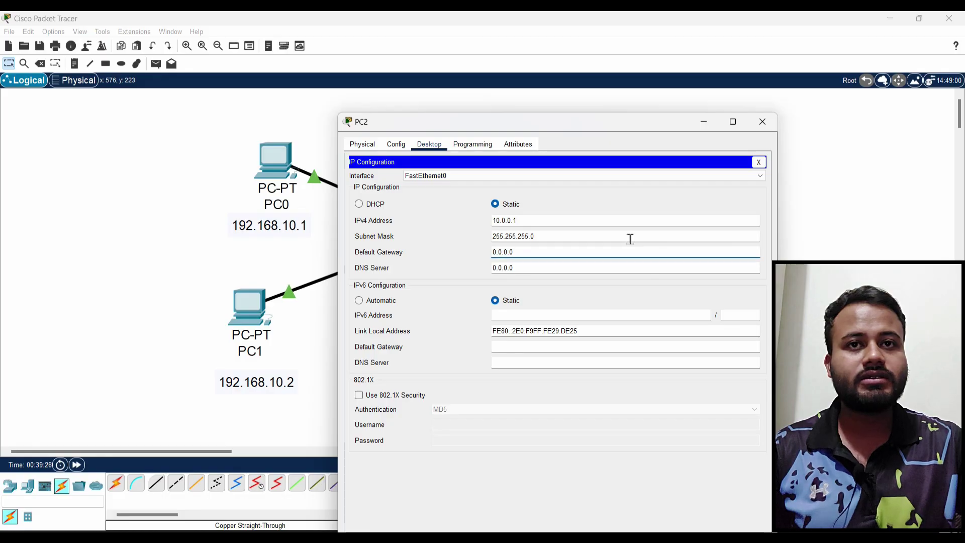
{"action": "left_click_drag", "start_coordinate": [549, 237], "coordinate": [436, 238]}
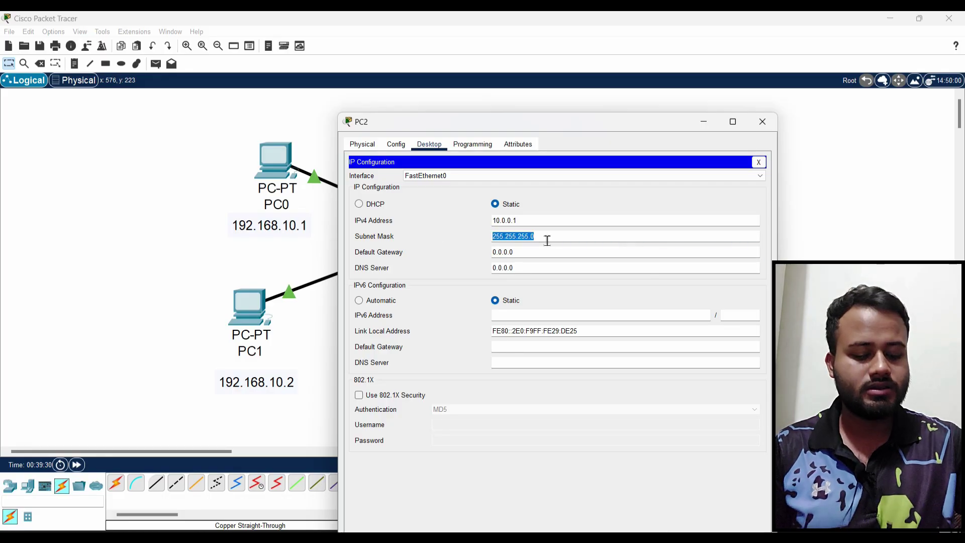
{"action": "key", "text": "BackSpace"}
{"action": "left_click", "coordinate": [543, 235]}
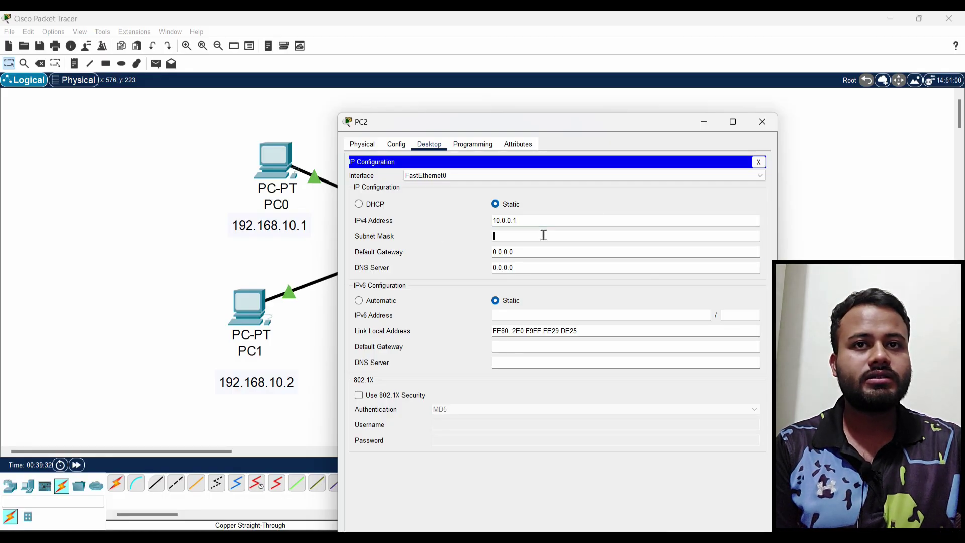
{"action": "type", "text": "255"}
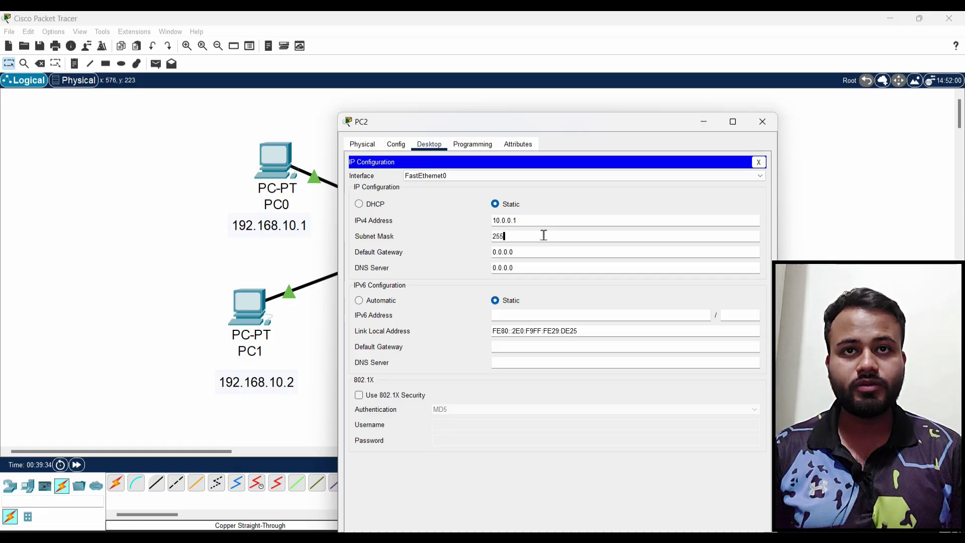
{"action": "type", "text": ".0.0"}
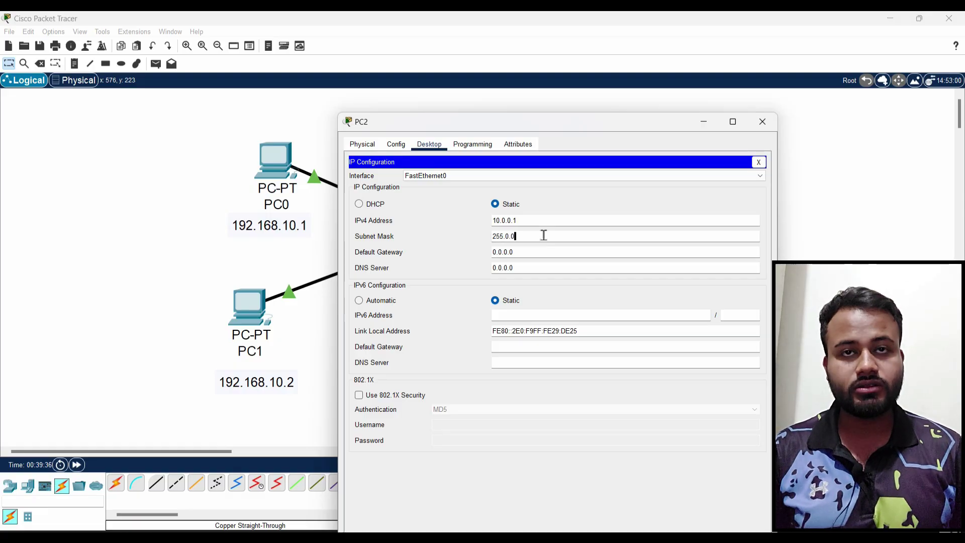
{"action": "type", "text": ".0"}
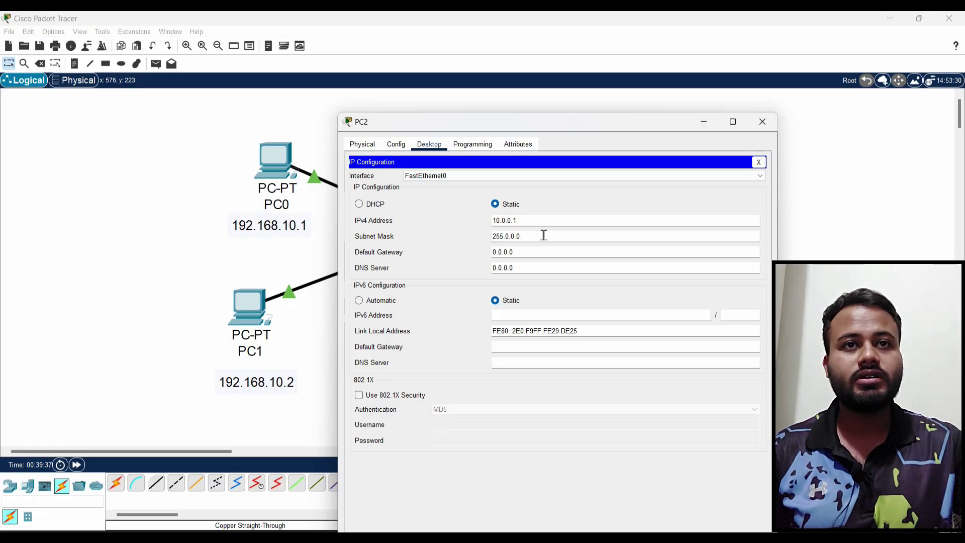
{"action": "left_click", "coordinate": [762, 122]}
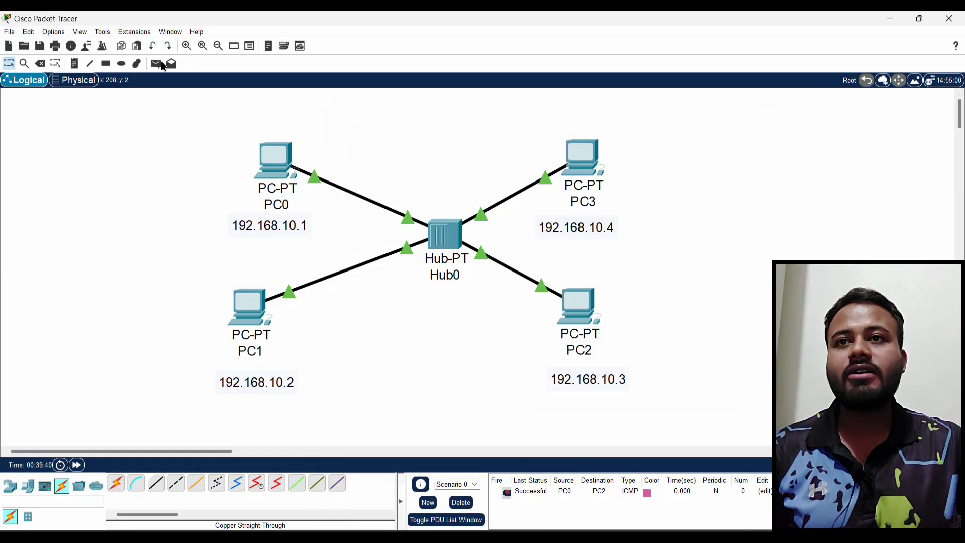
Send a simple PDU from PC0 to PC2, and delete the scenario to clear its PDU list
{"action": "left_click", "coordinate": [156, 63]}
{"action": "left_click", "coordinate": [274, 151]}
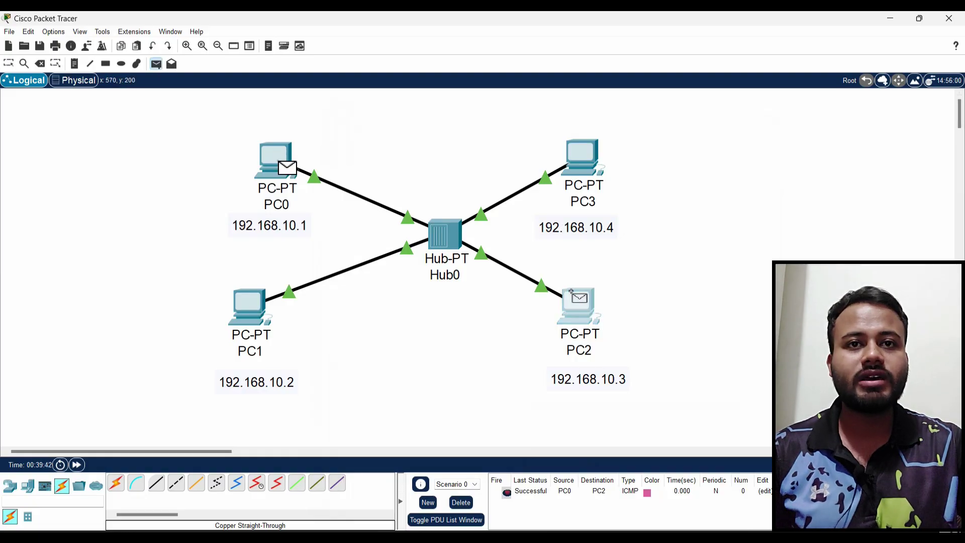
{"action": "left_click", "coordinate": [575, 298]}
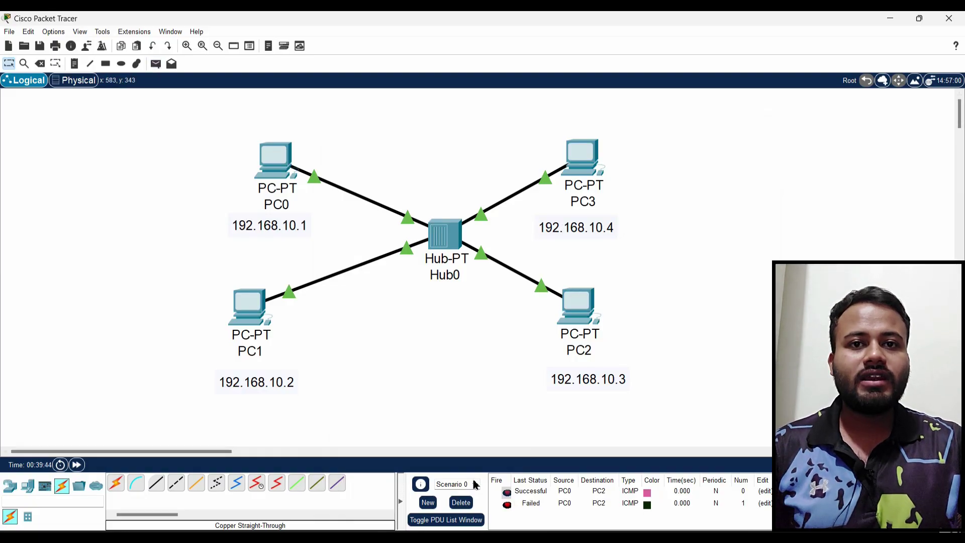
{"action": "left_click", "coordinate": [462, 503]}
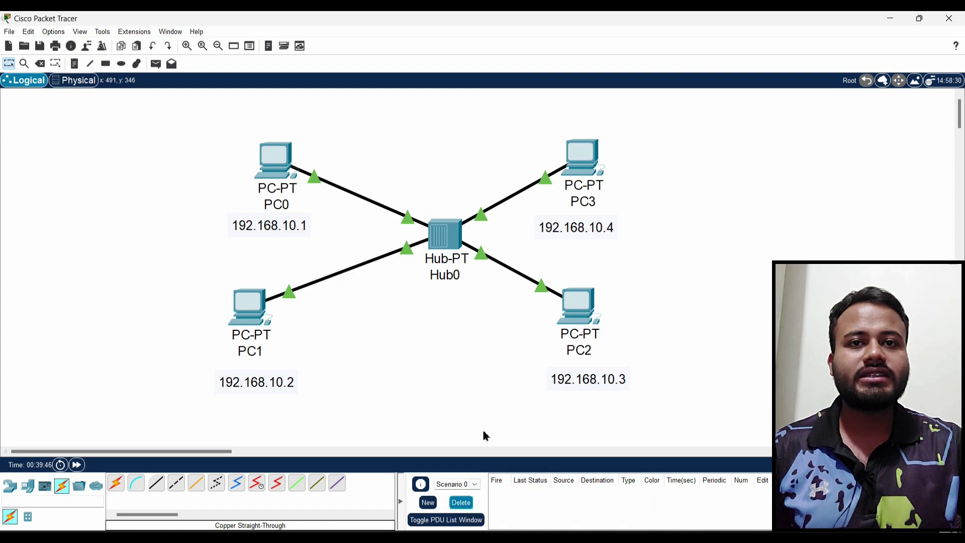
Open PC0's Command Prompt, move its window clear of PC2 and PC3, and run "ping 10.0.0.1"
{"action": "left_click", "coordinate": [272, 171]}
{"action": "left_click", "coordinate": [642, 150]}
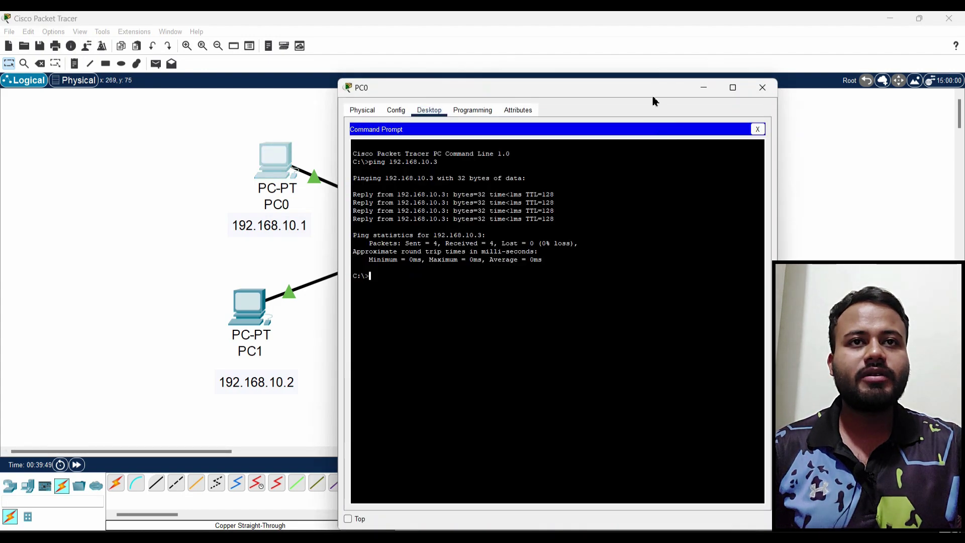
{"action": "left_click_drag", "start_coordinate": [653, 96], "coordinate": [325, 88]}
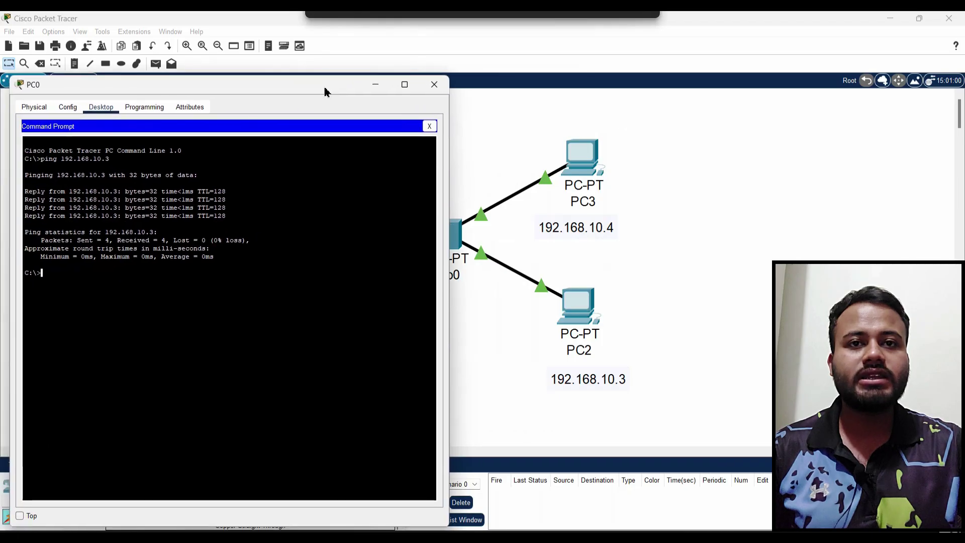
{"action": "type", "text": "p"}
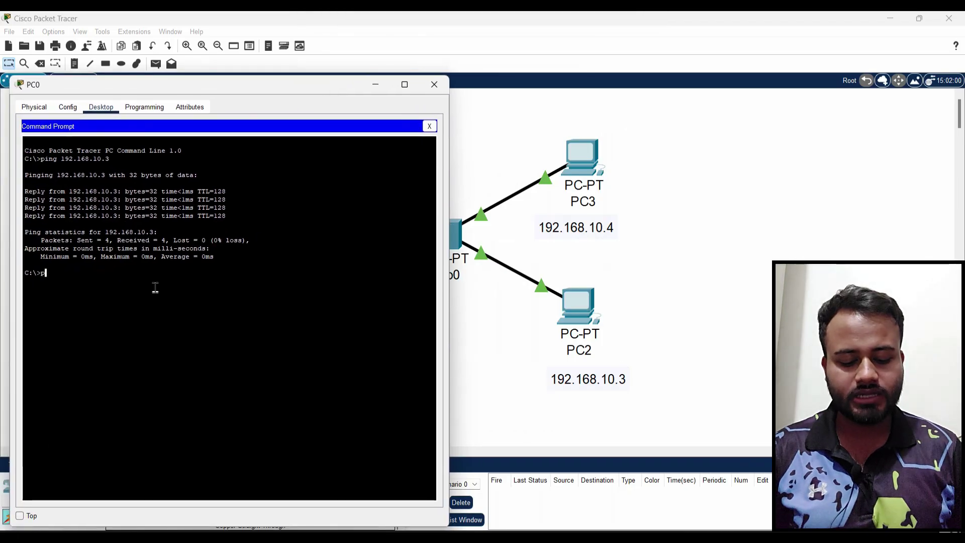
{"action": "type", "text": "ing "}
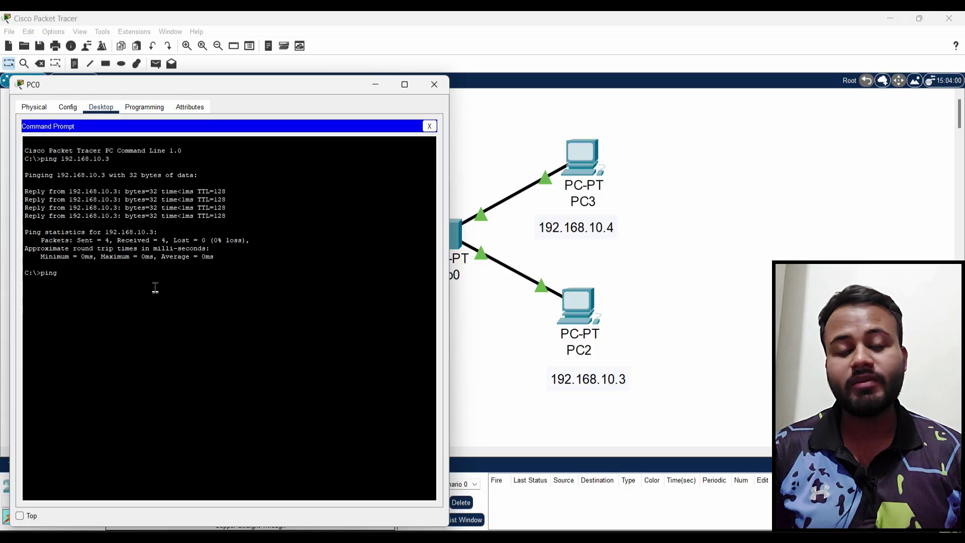
{"action": "type", "text": "10.0"}
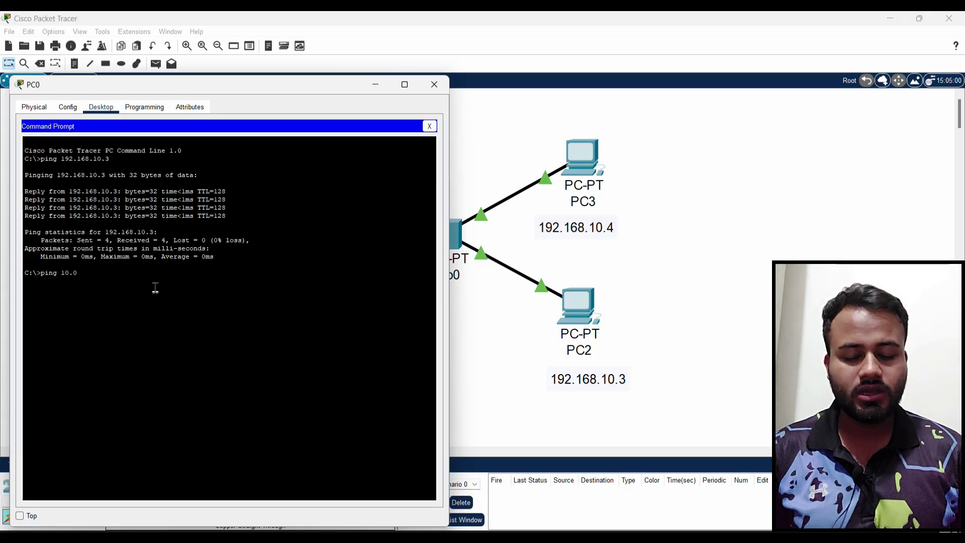
{"action": "type", "text": ".0.1"}
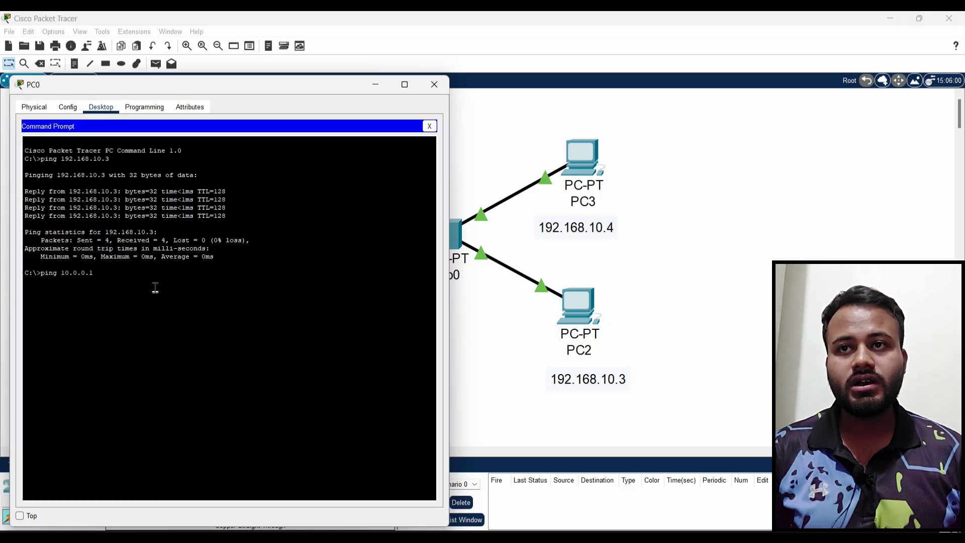
{"action": "key", "text": "Return"}
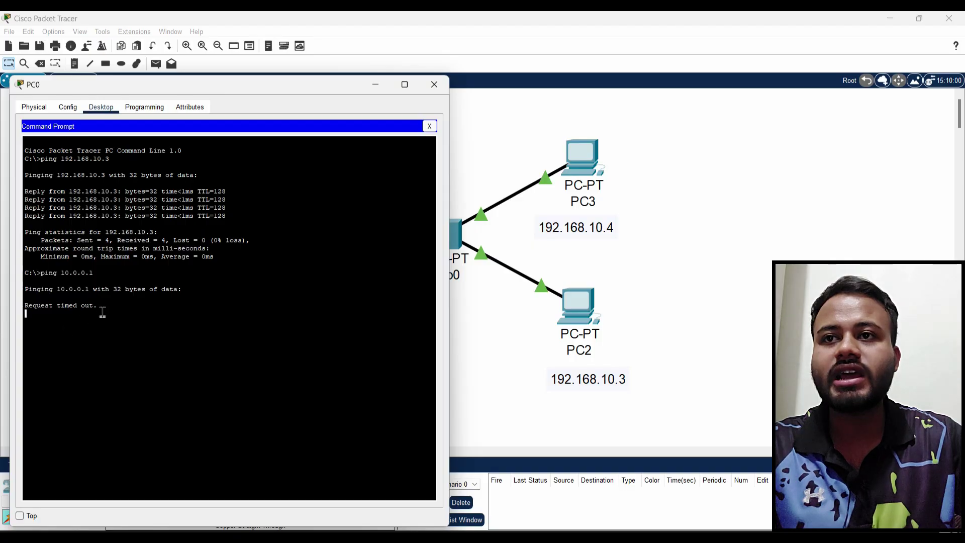
Highlight the response lines of the 10.0.0.1 ping, and close PC0's device window
{"action": "left_click_drag", "start_coordinate": [99, 308], "coordinate": [12, 303]}
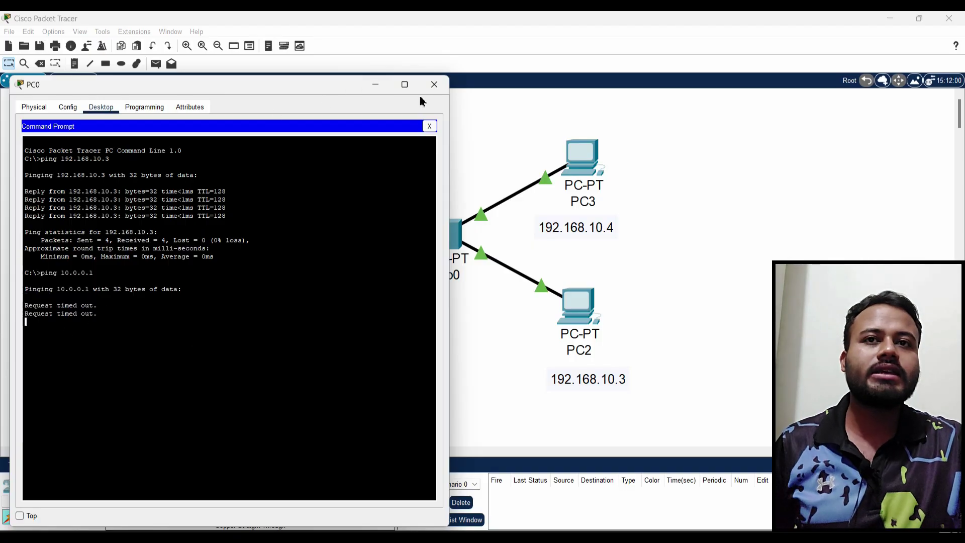
{"action": "left_click_drag", "start_coordinate": [106, 317], "coordinate": [23, 295]}
{"action": "left_click", "coordinate": [160, 340]}
{"action": "left_click", "coordinate": [434, 84]}
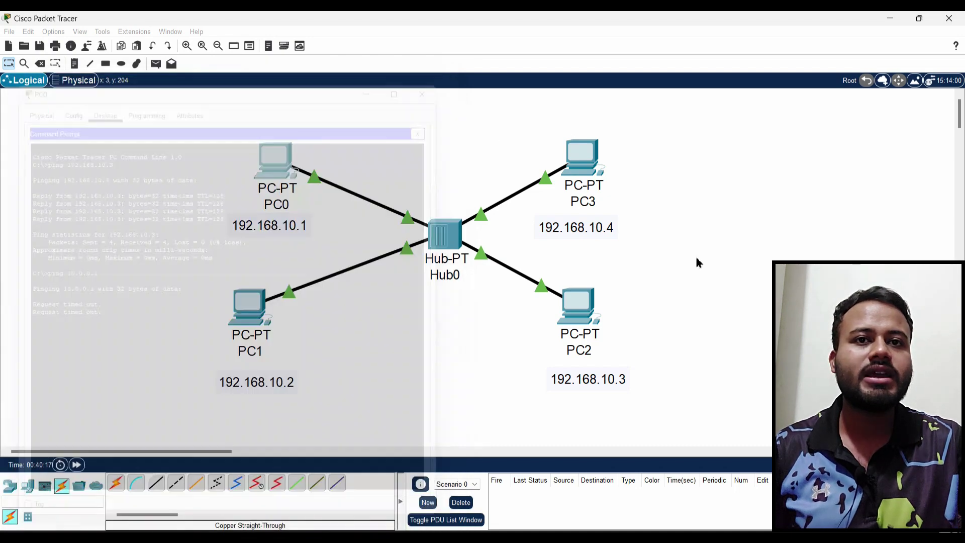
Set PC2's IPv4 address to 192.168.10.3 with subnet mask 255.255.255.0, and close its device window
{"action": "left_click", "coordinate": [571, 332]}
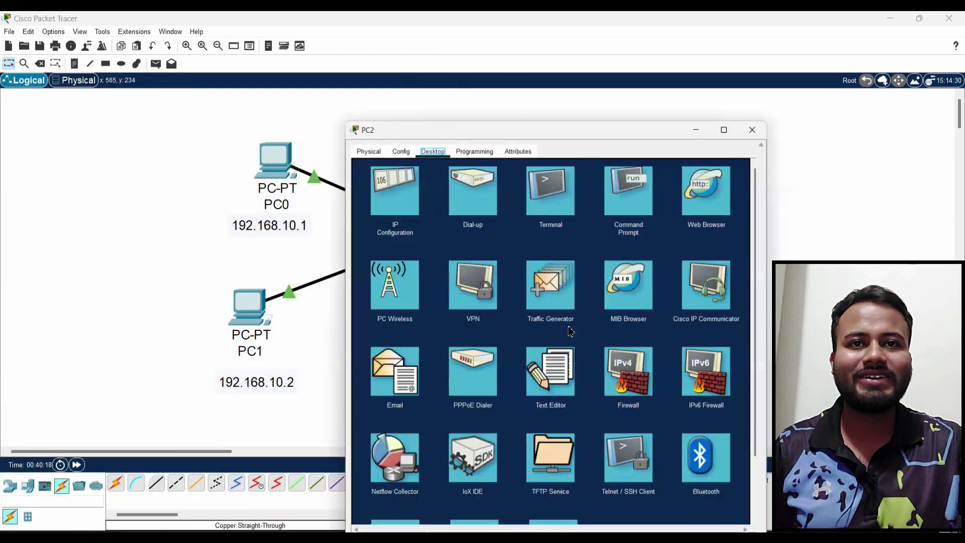
{"action": "left_click", "coordinate": [381, 167]}
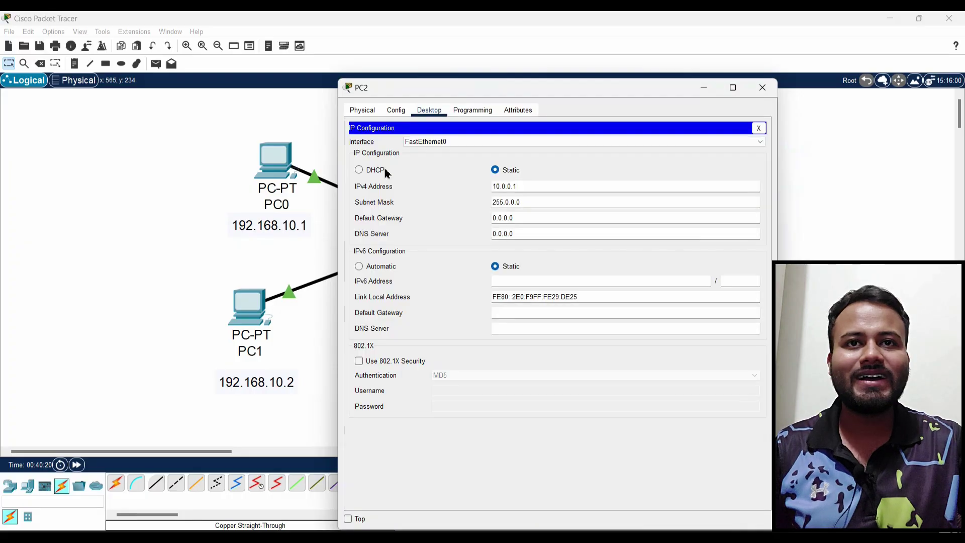
{"action": "left_click_drag", "start_coordinate": [561, 187], "coordinate": [430, 193]}
{"action": "type", "text": "192."}
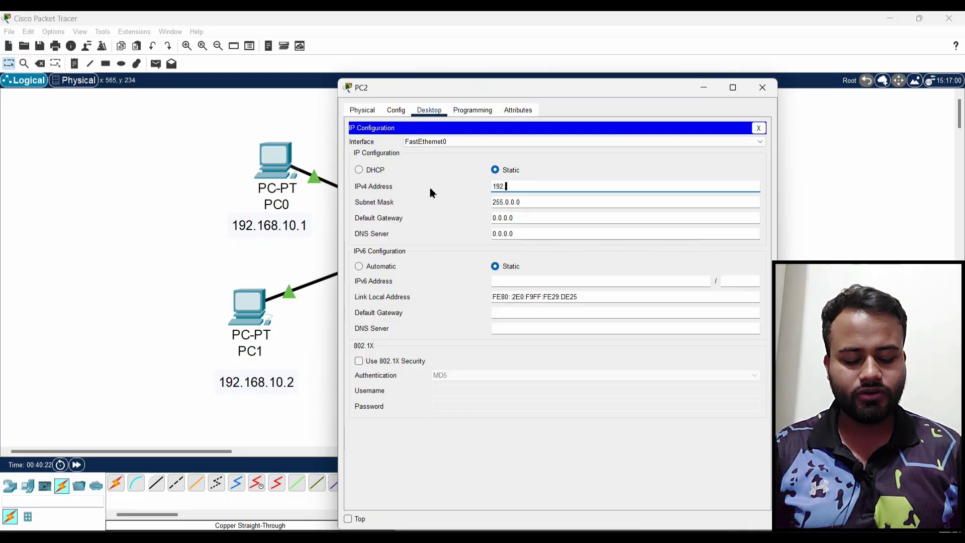
{"action": "type", "text": "168.10.3"}
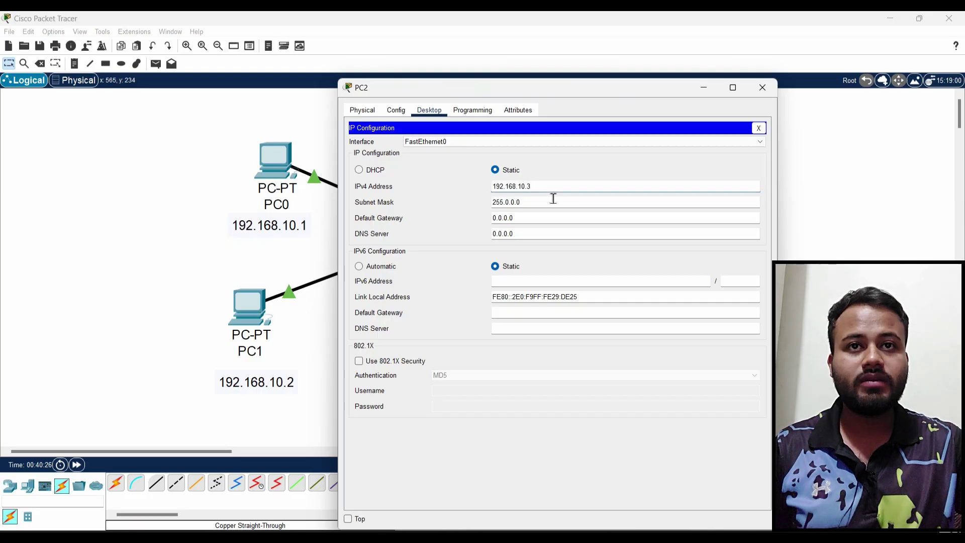
{"action": "left_click_drag", "start_coordinate": [553, 201], "coordinate": [455, 203]}
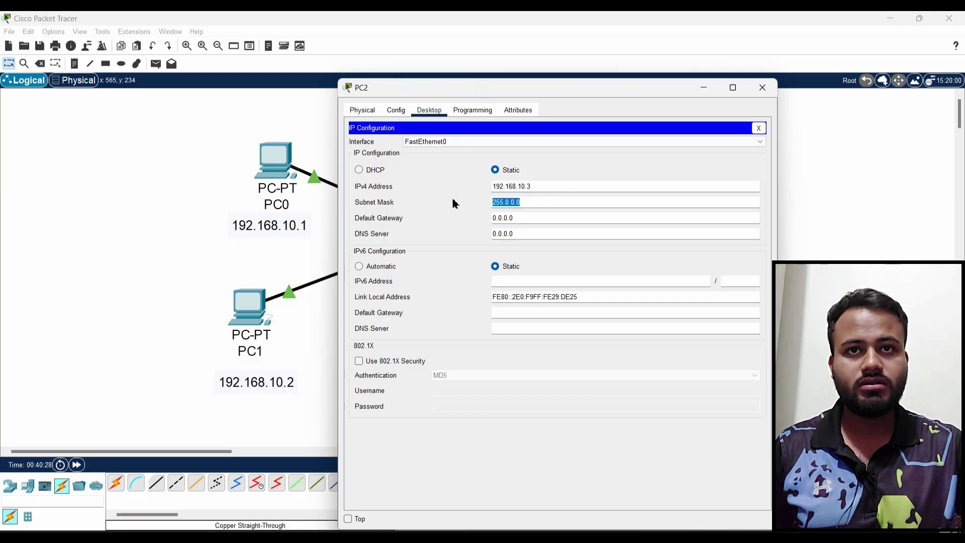
{"action": "type", "text": "2"}
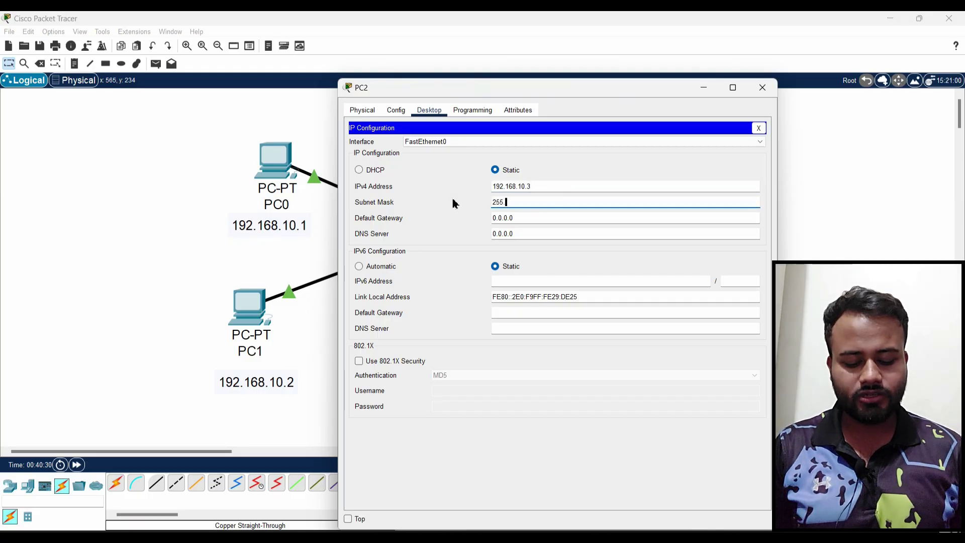
{"action": "type", "text": "55.255.255.0"}
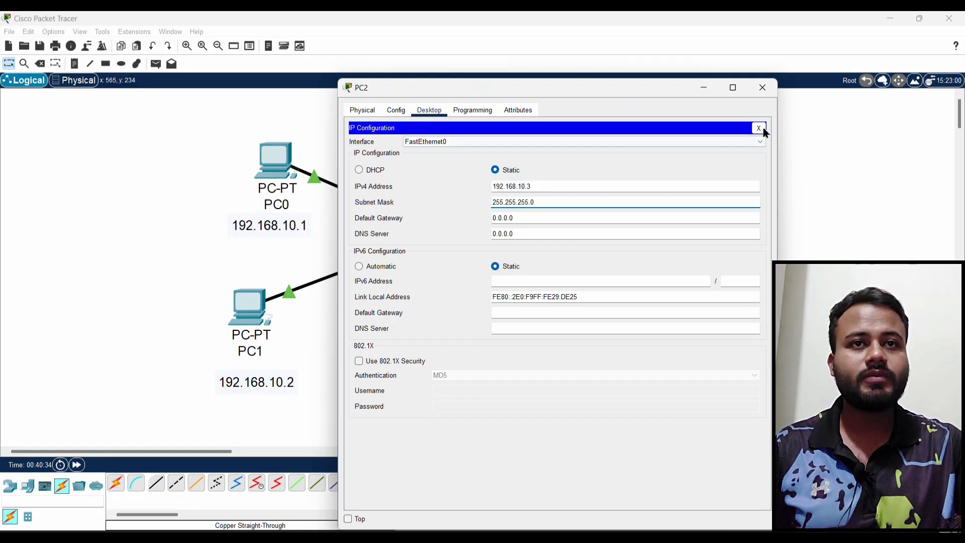
{"action": "left_click", "coordinate": [761, 88]}
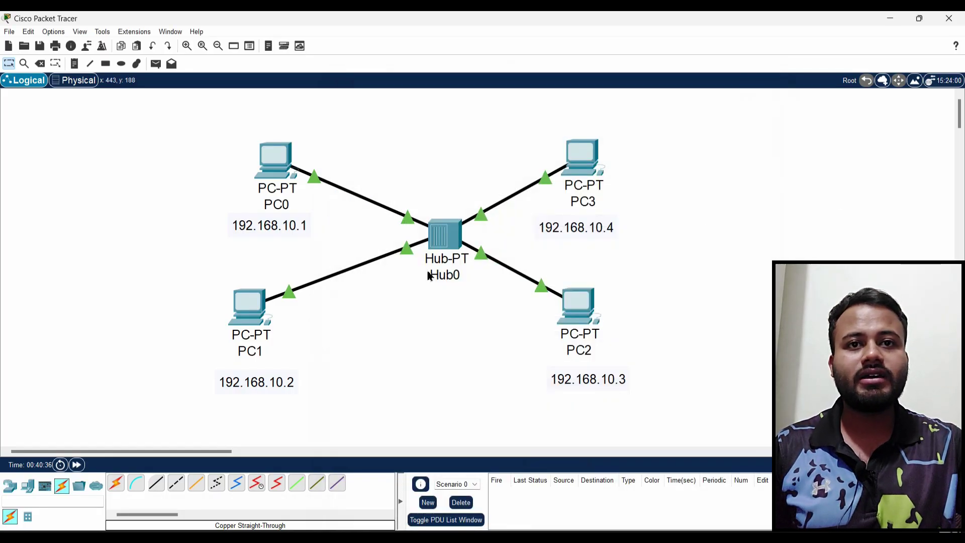
Send a simple PDU from PC0 to PC2 to retest the connection
{"action": "left_click", "coordinate": [156, 64]}
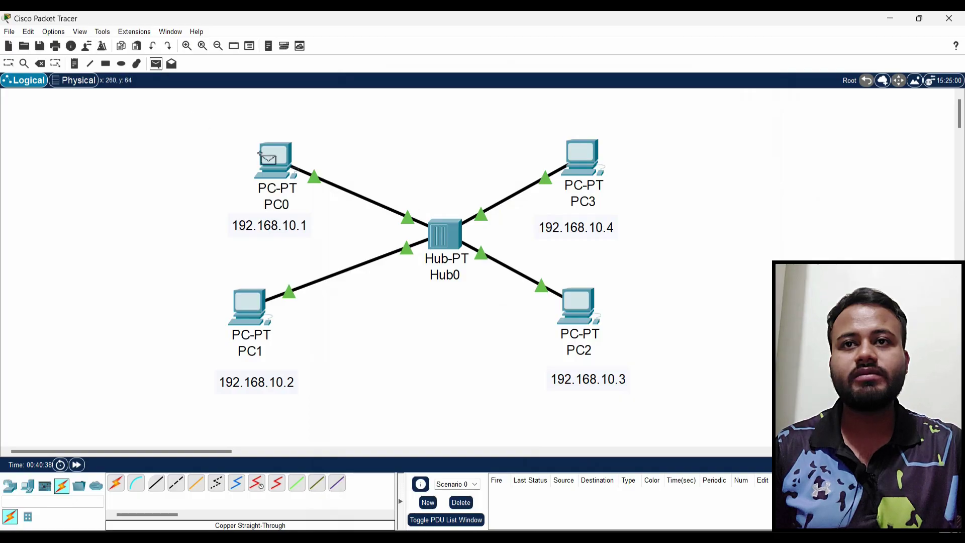
{"action": "left_click", "coordinate": [271, 158]}
{"action": "left_click", "coordinate": [583, 311]}
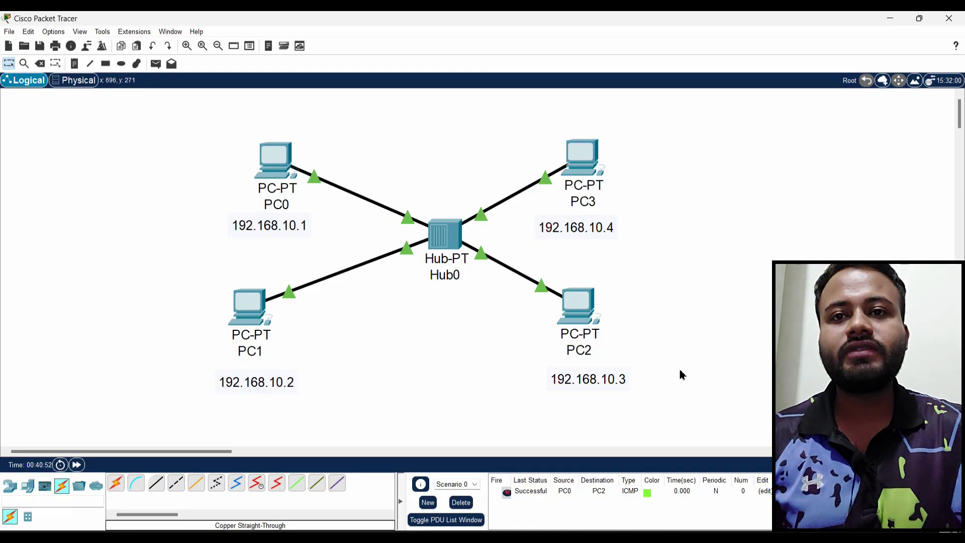
Switch to the Computer Networks PDF in Edge, return to its contents table and highlight the title of video 02
{"action": "key", "text": "alt+Tab"}
{"action": "scroll", "coordinate": [620, 358], "scroll_direction": "up", "scroll_amount": 20}
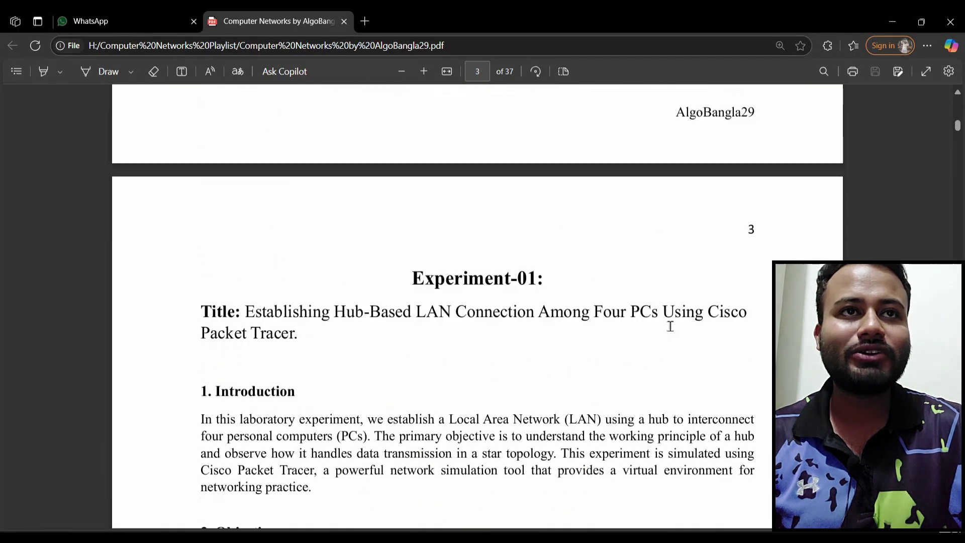
{"action": "scroll", "coordinate": [649, 313], "scroll_direction": "up", "scroll_amount": 10}
{"action": "scroll", "coordinate": [523, 324], "scroll_direction": "down", "scroll_amount": 4}
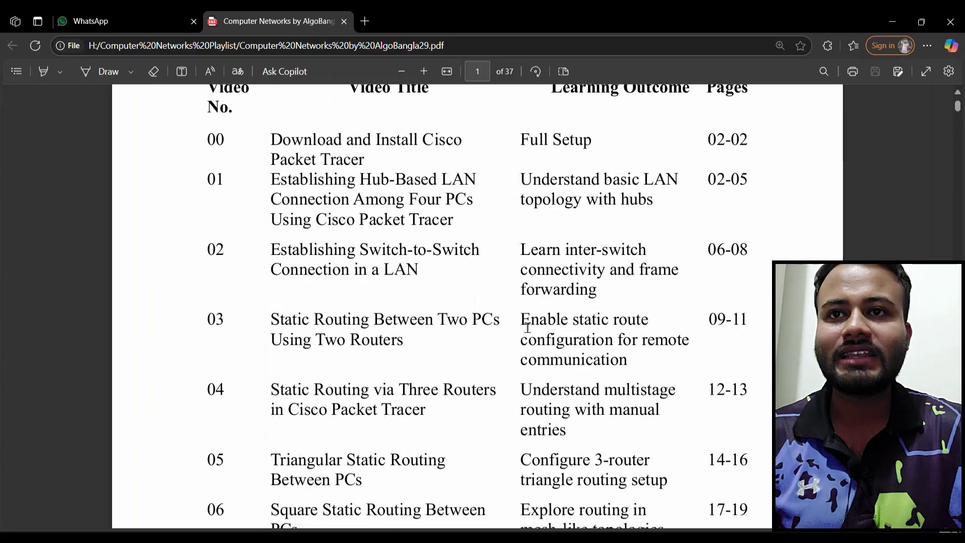
{"action": "left_click_drag", "start_coordinate": [283, 240], "coordinate": [474, 284]}
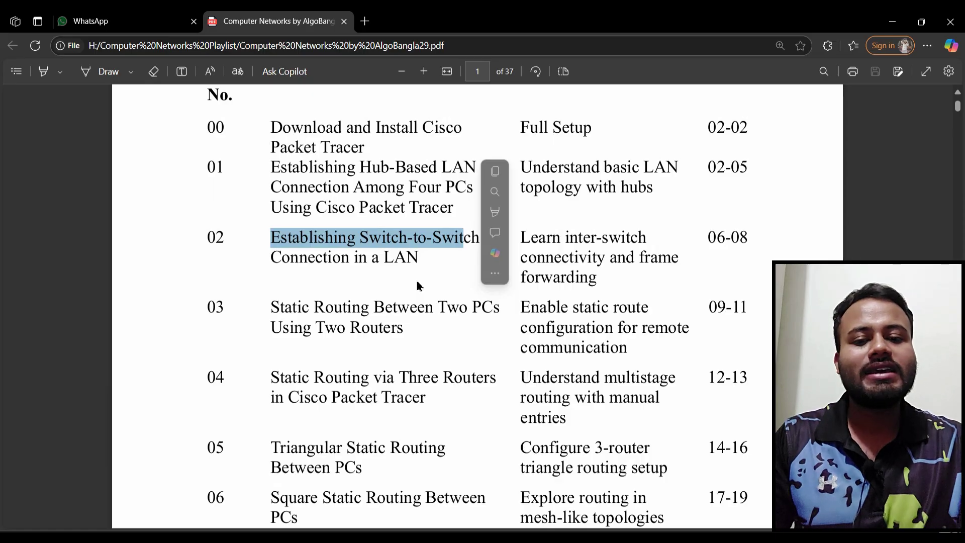